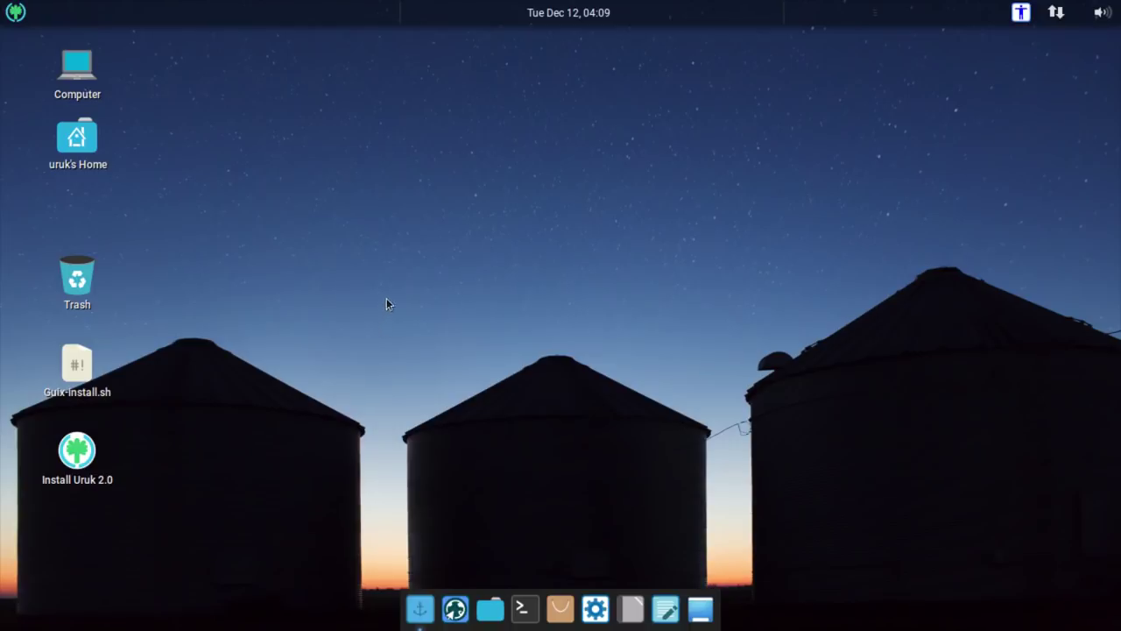
# Check the options offered by the sound, network and accessibility indicators, closing each one again
pyautogui.click(1102, 14)
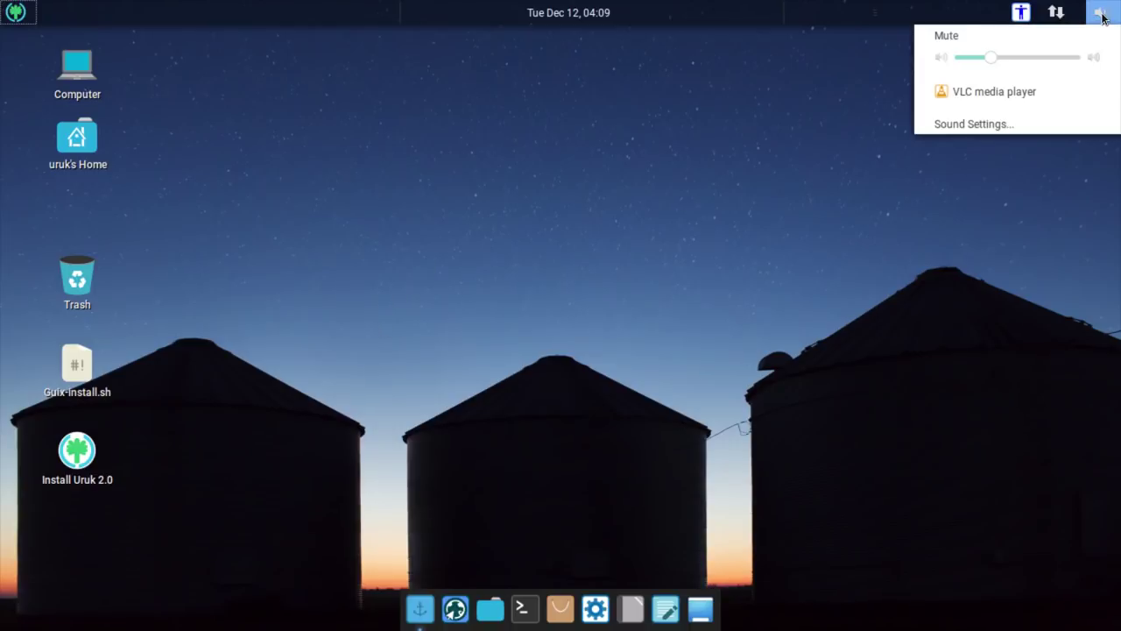
pyautogui.click(1102, 14)
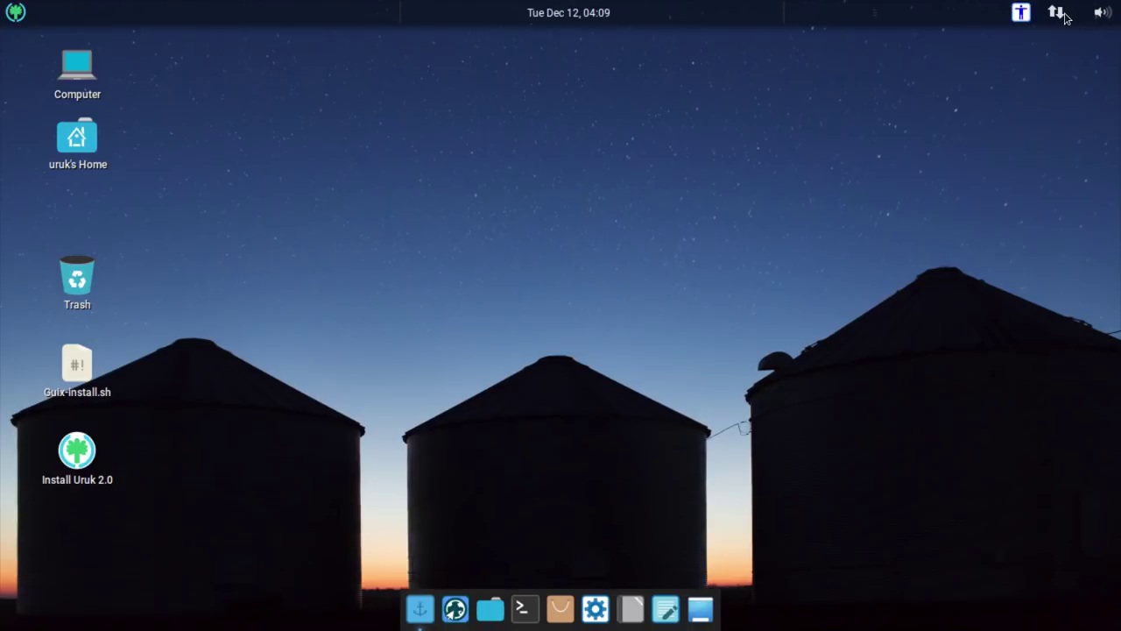
pyautogui.click(1058, 15)
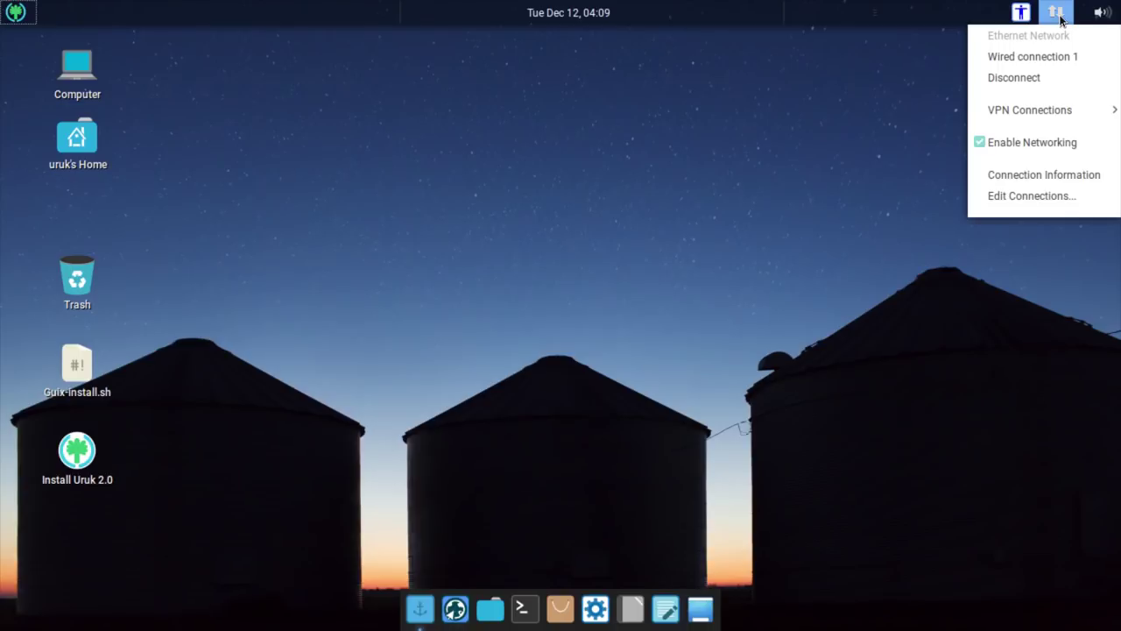
pyautogui.click(1058, 15)
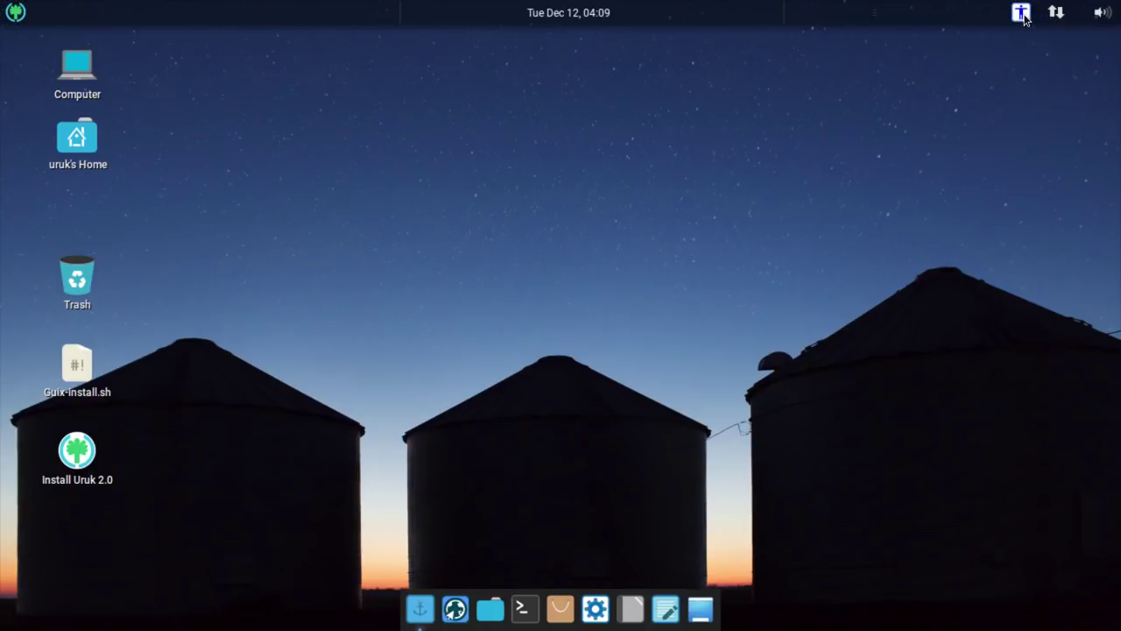
pyautogui.click(1023, 15)
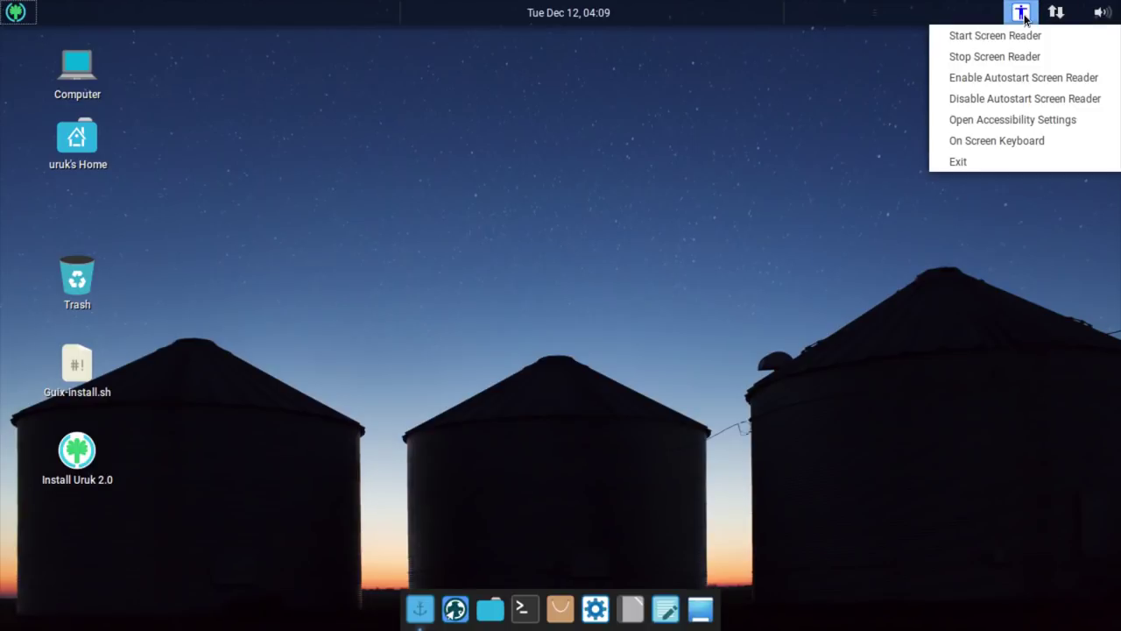
pyautogui.click(1023, 15)
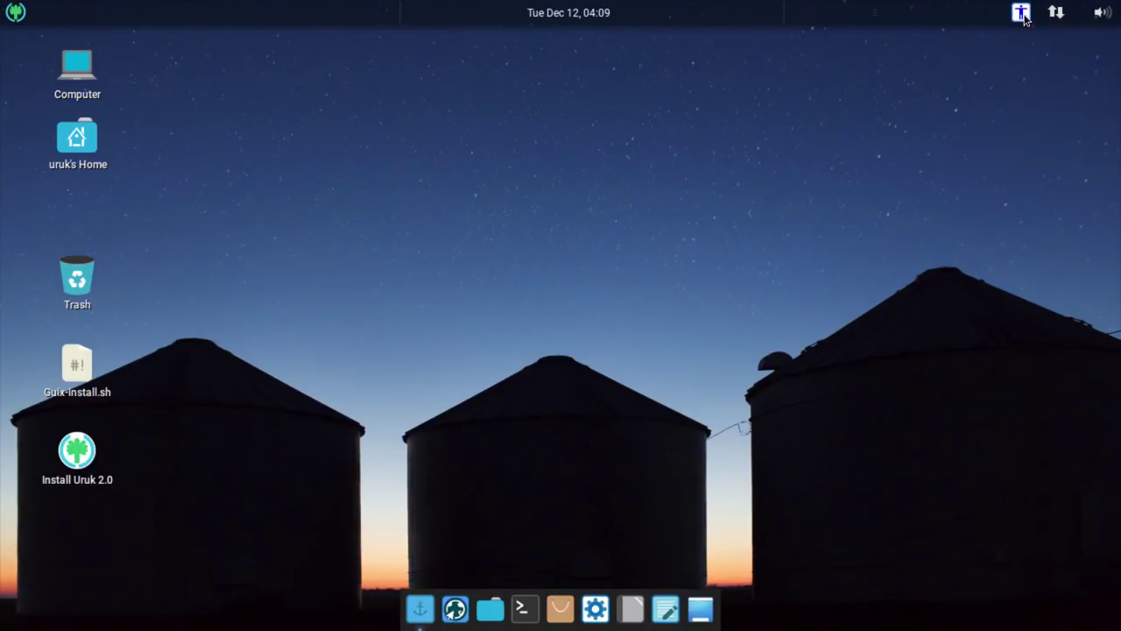
# View the clock's month calendar and the main applications menu, closing each one after viewing
pyautogui.click(565, 25)
pyautogui.click(557, 18)
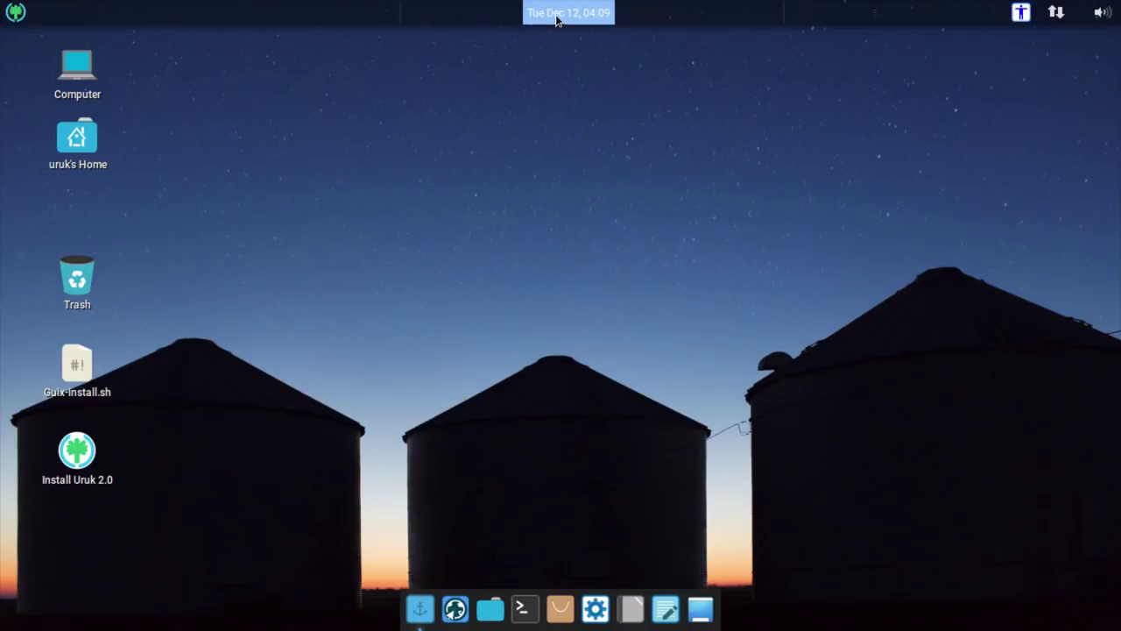
pyautogui.click(557, 18)
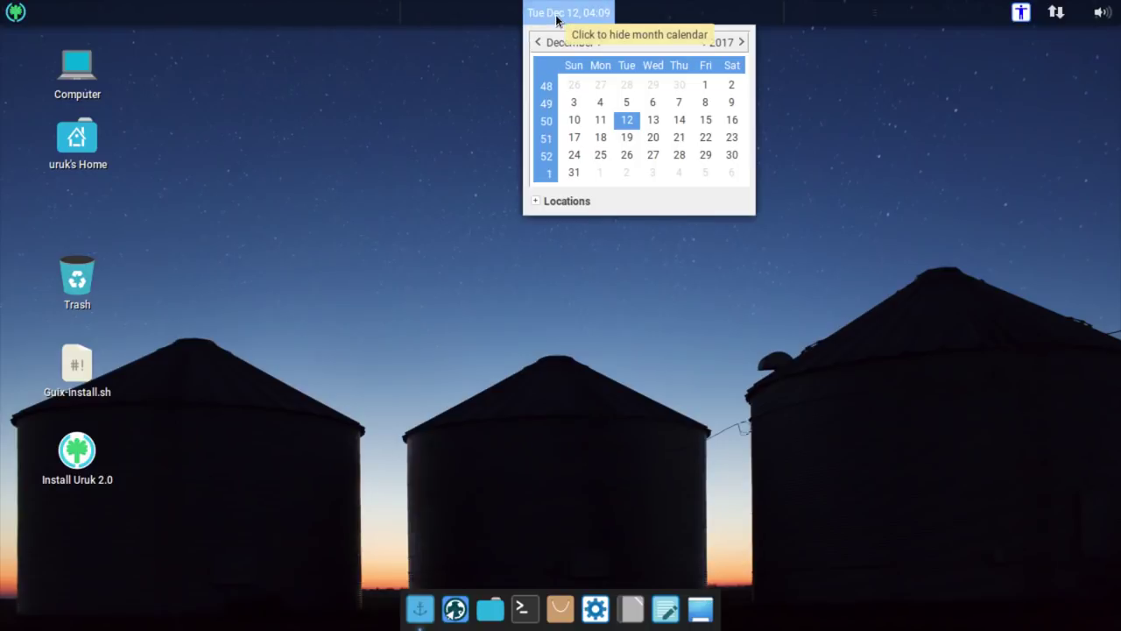
pyautogui.click(557, 19)
pyautogui.click(18, 14)
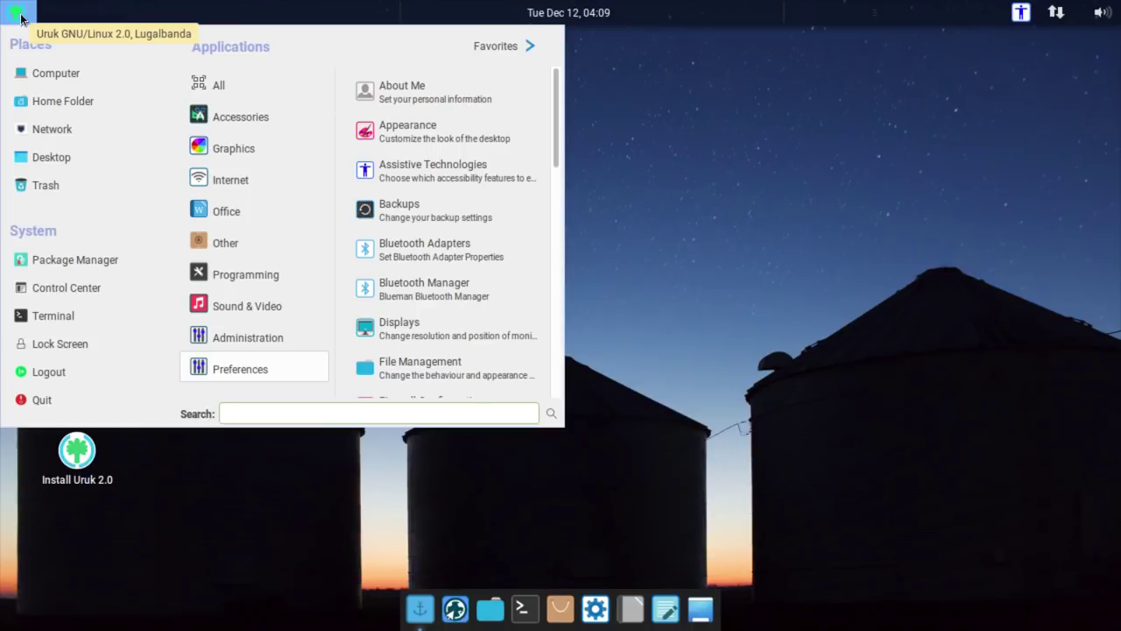
pyautogui.click(19, 14)
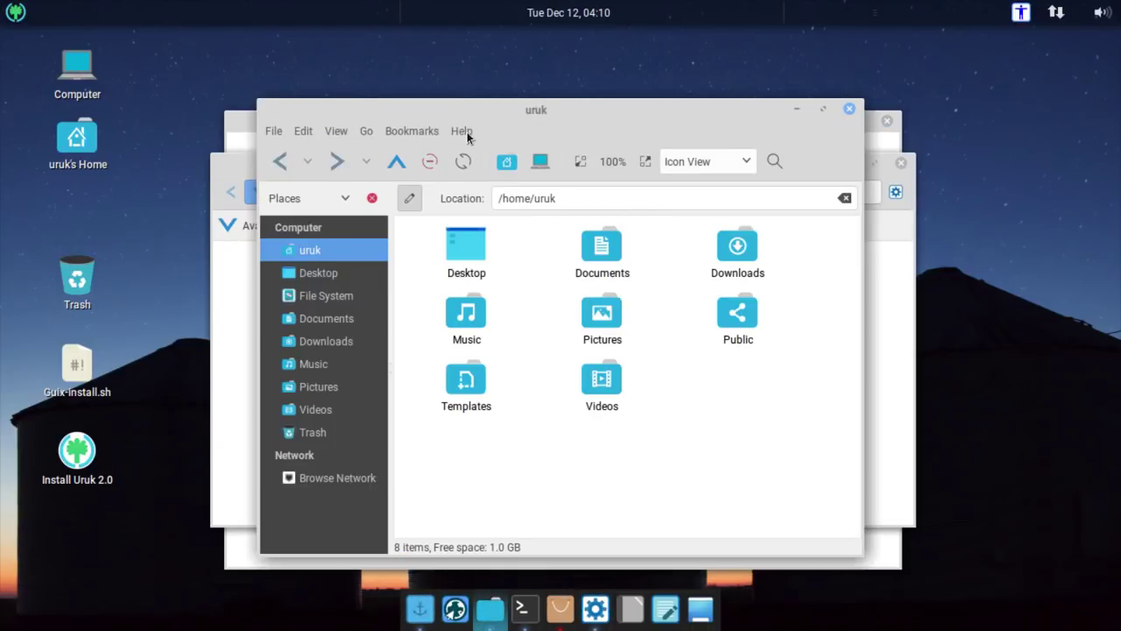
# View the file manager's About information and dismiss it
pyautogui.click(463, 131)
pyautogui.click(483, 174)
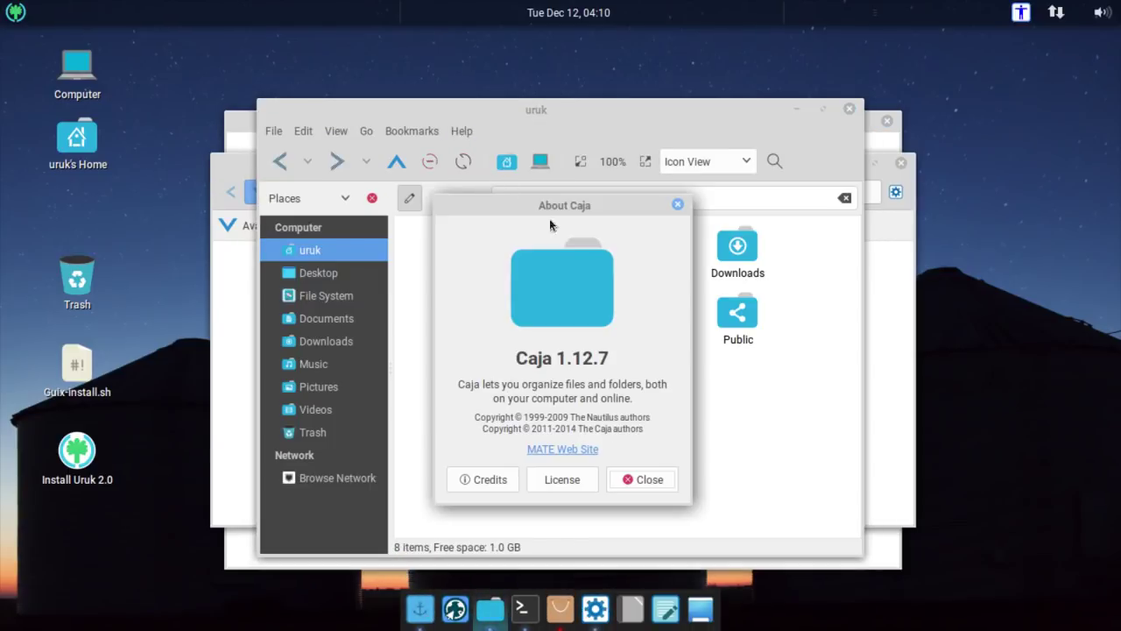
pyautogui.click(645, 481)
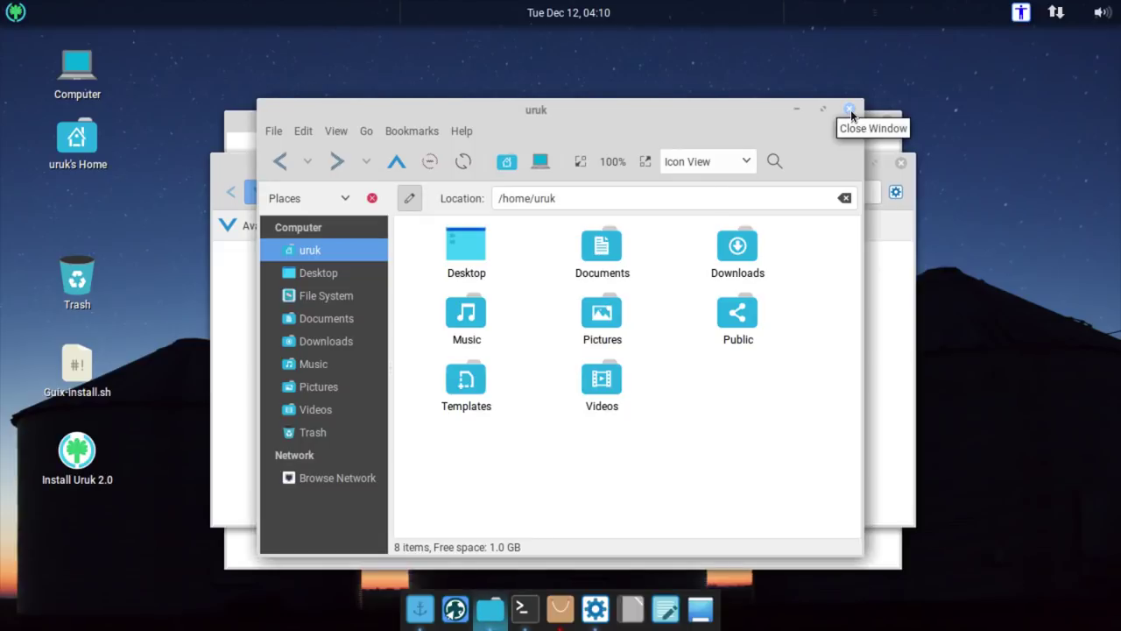
# Close the file manager window showing the home folder and the terminal window behind it
pyautogui.moveTo(737, 106); pyautogui.dragTo(657, 76)
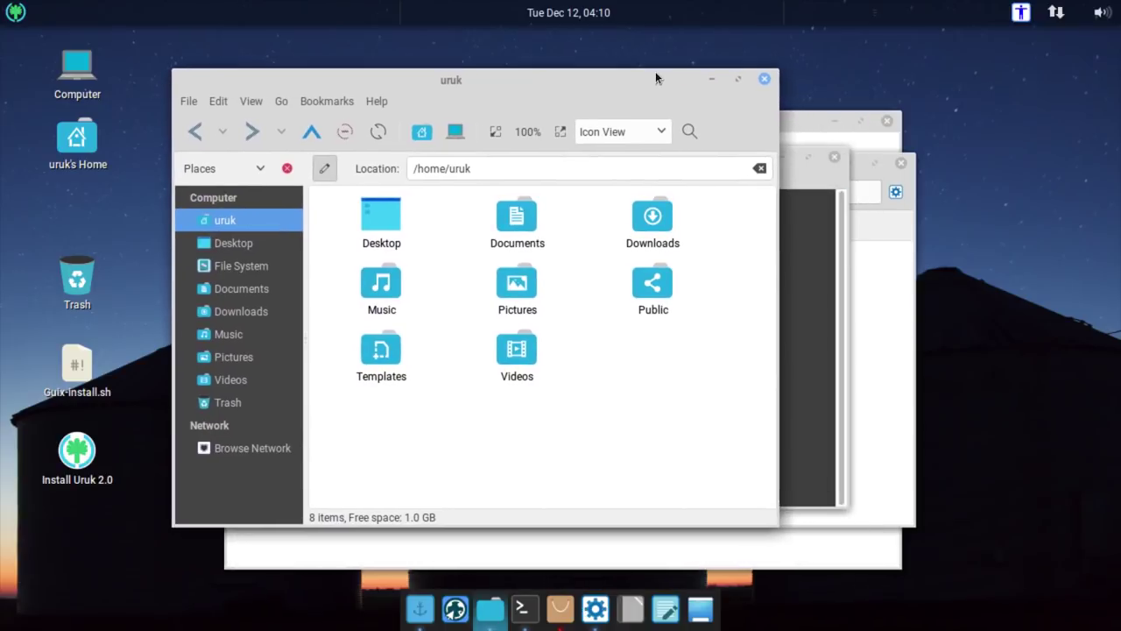
pyautogui.click(768, 79)
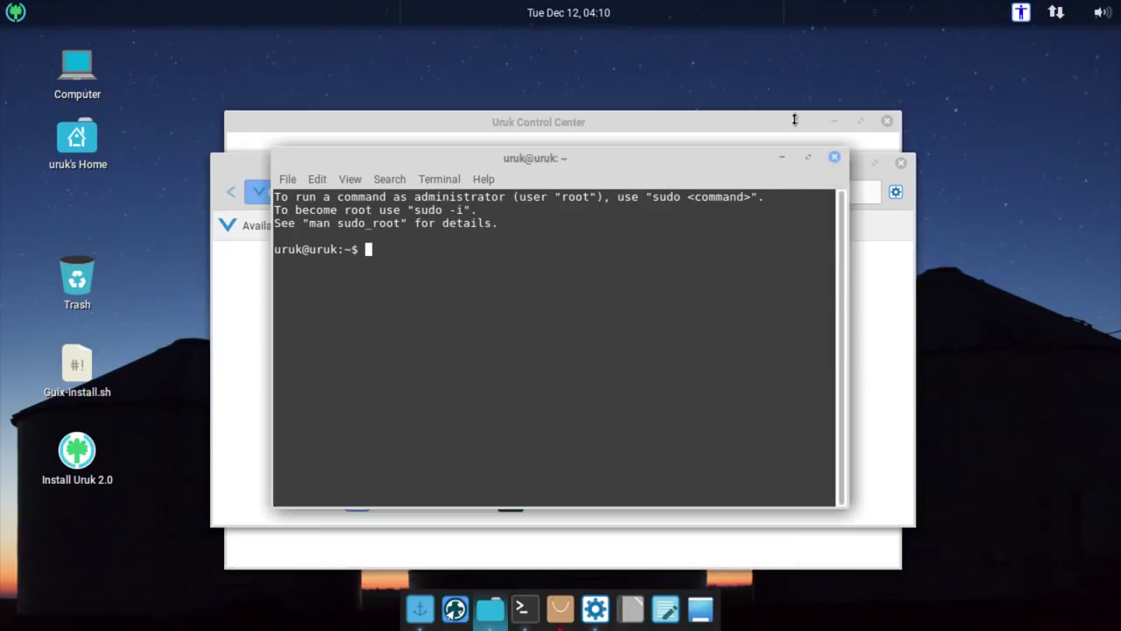
pyautogui.click(833, 157)
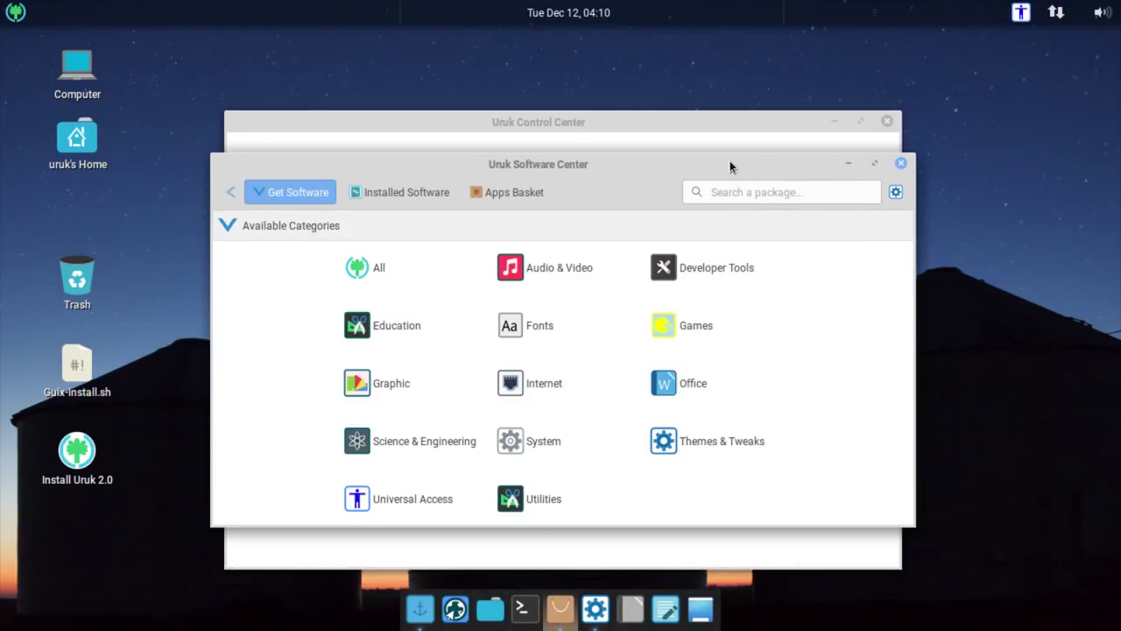
# Move the Uruk Software Center window up slightly and stop the screen reader
pyautogui.moveTo(726, 168); pyautogui.dragTo(704, 129)
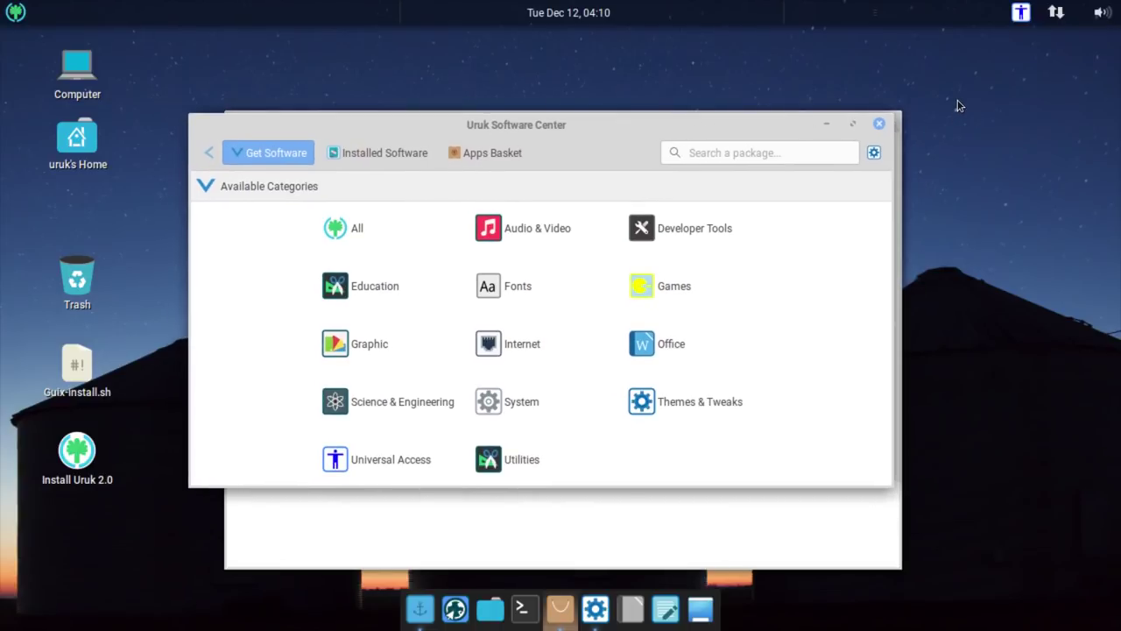
pyautogui.click(1022, 18)
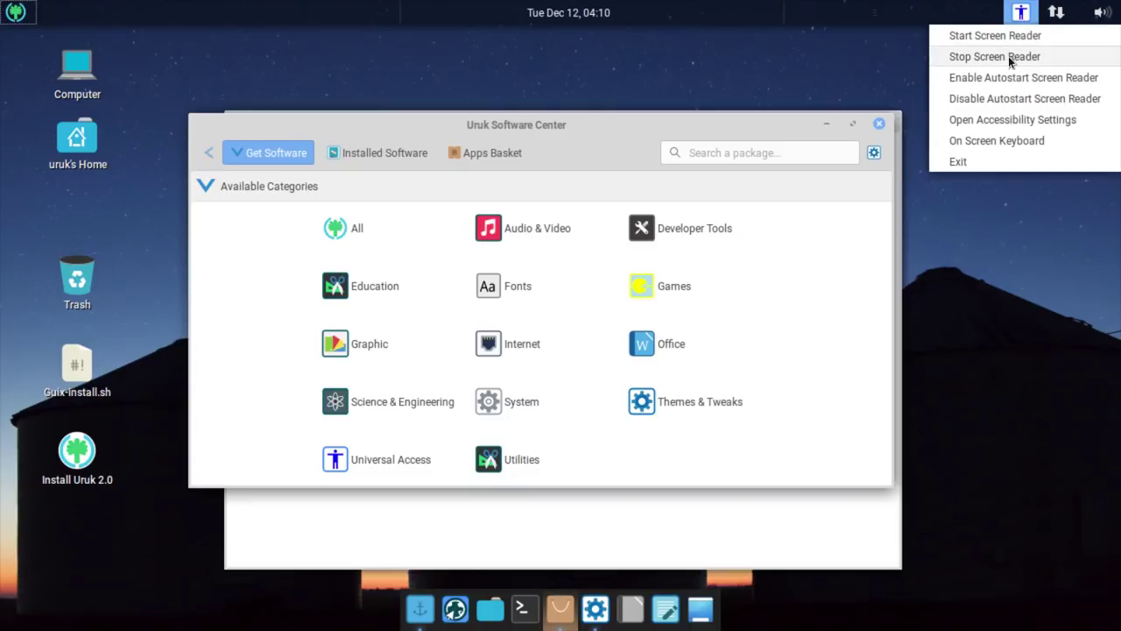
pyautogui.click(1008, 56)
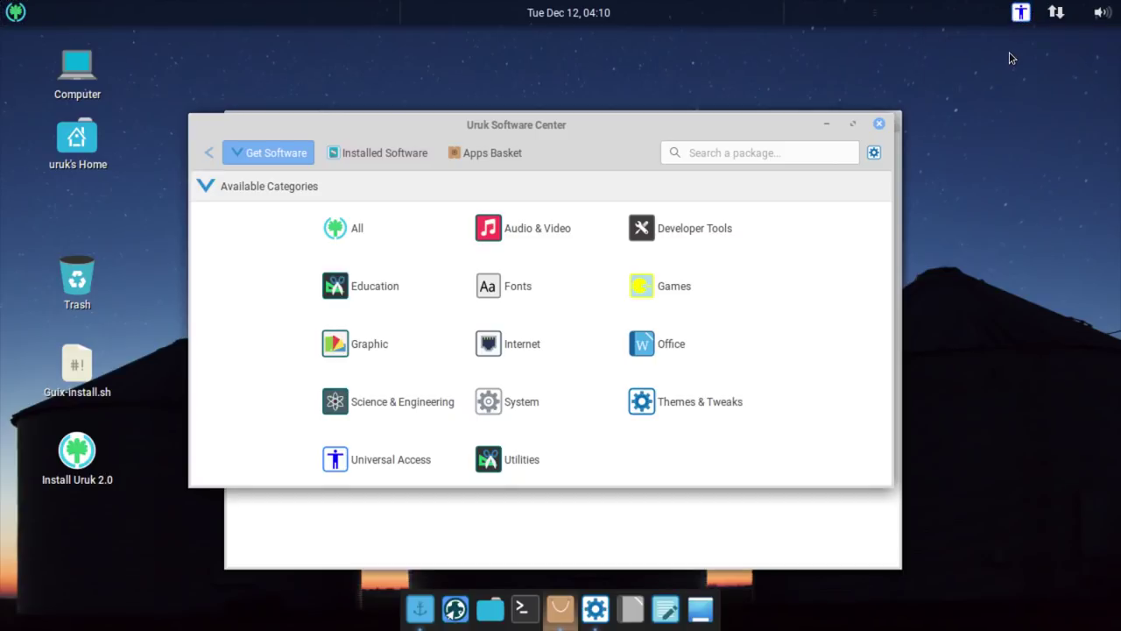
# Look at the Apps Basket and the available software categories, and close the Uruk Software Center
pyautogui.moveTo(562, 127); pyautogui.dragTo(572, 81)
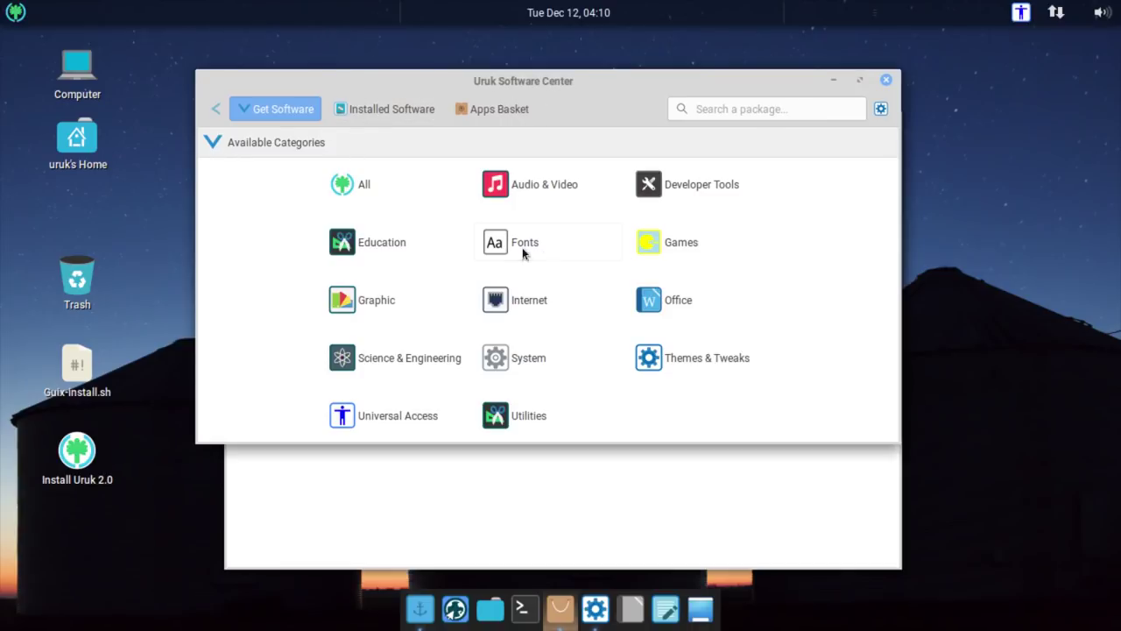
pyautogui.click(495, 109)
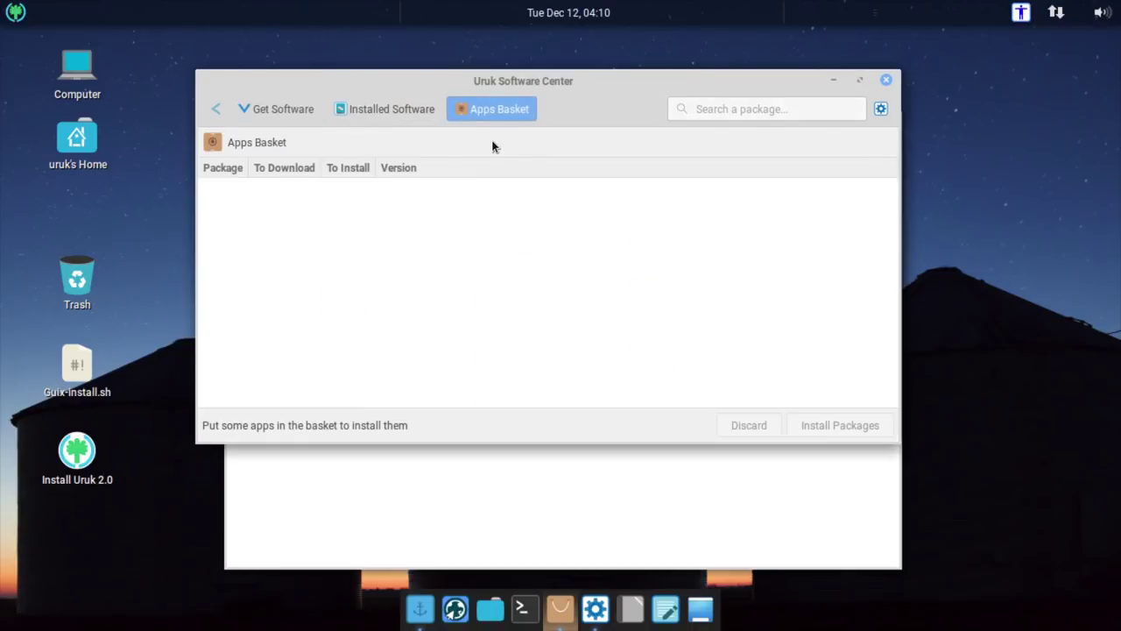
pyautogui.click(388, 126)
pyautogui.click(286, 112)
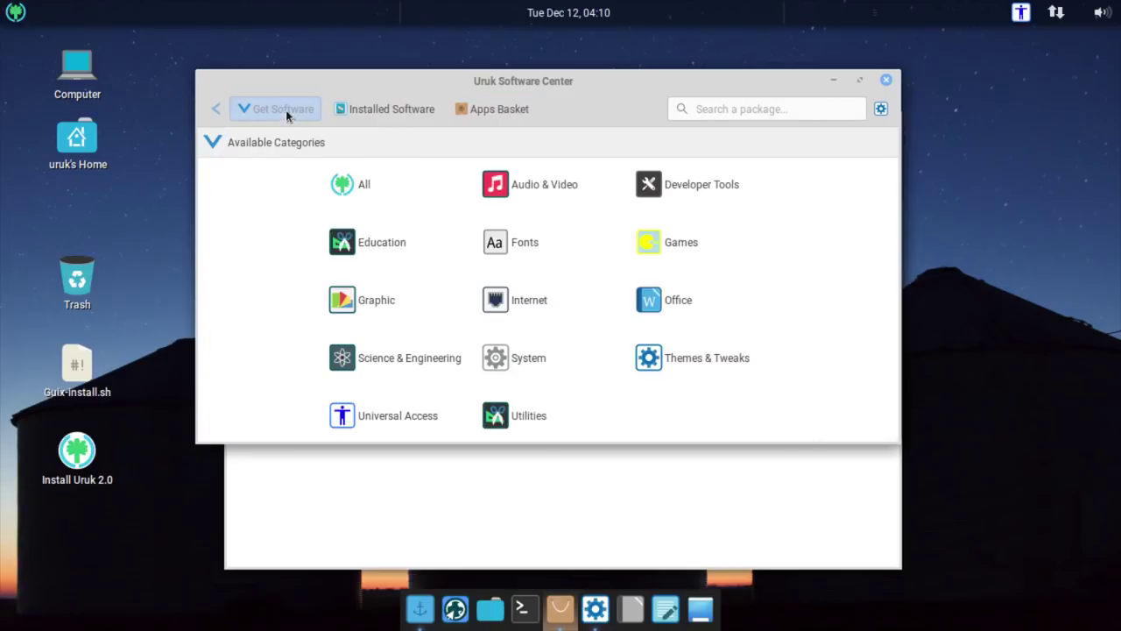
pyautogui.click(887, 80)
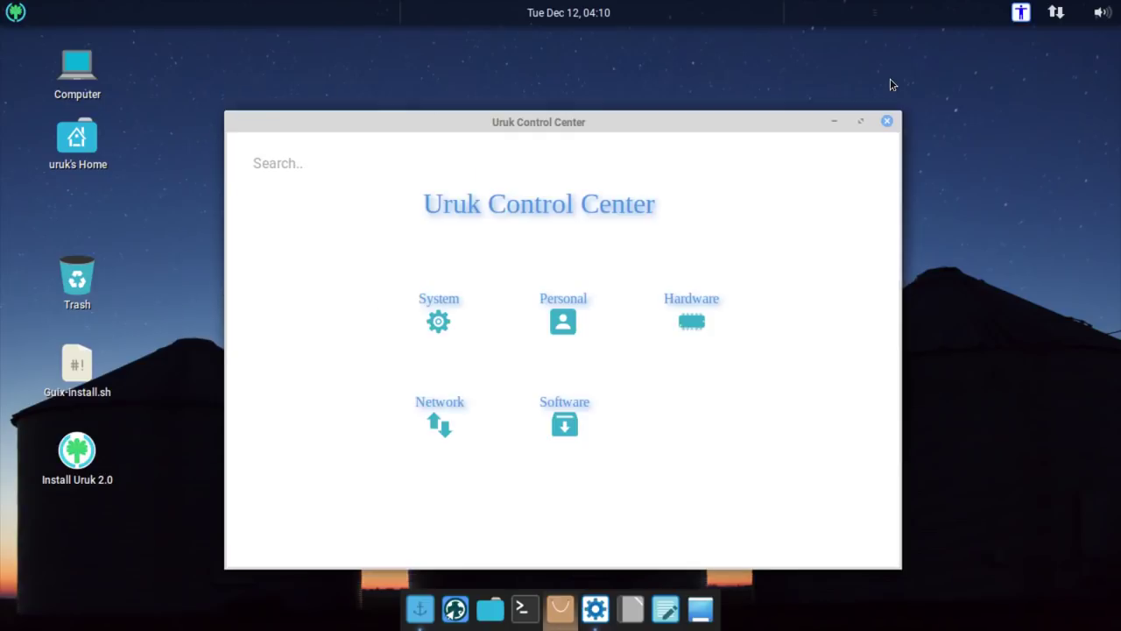
# Move the Uruk Control Center window higher and look through all its System settings
pyautogui.moveTo(579, 123); pyautogui.dragTo(577, 68)
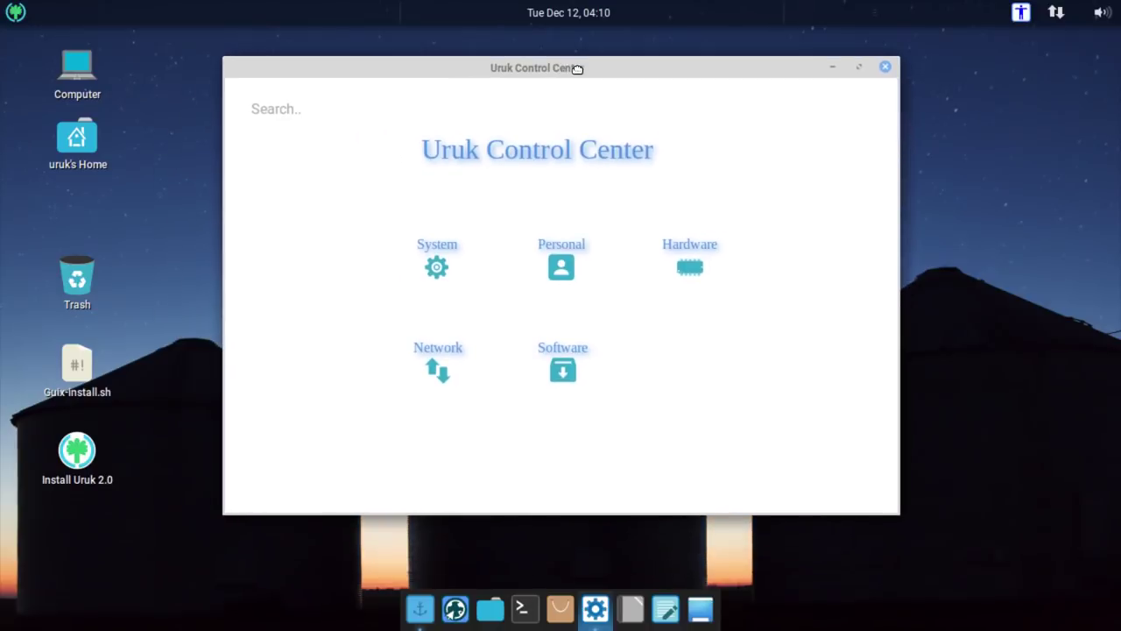
pyautogui.click(447, 268)
pyautogui.scroll(-3, 808, 279)
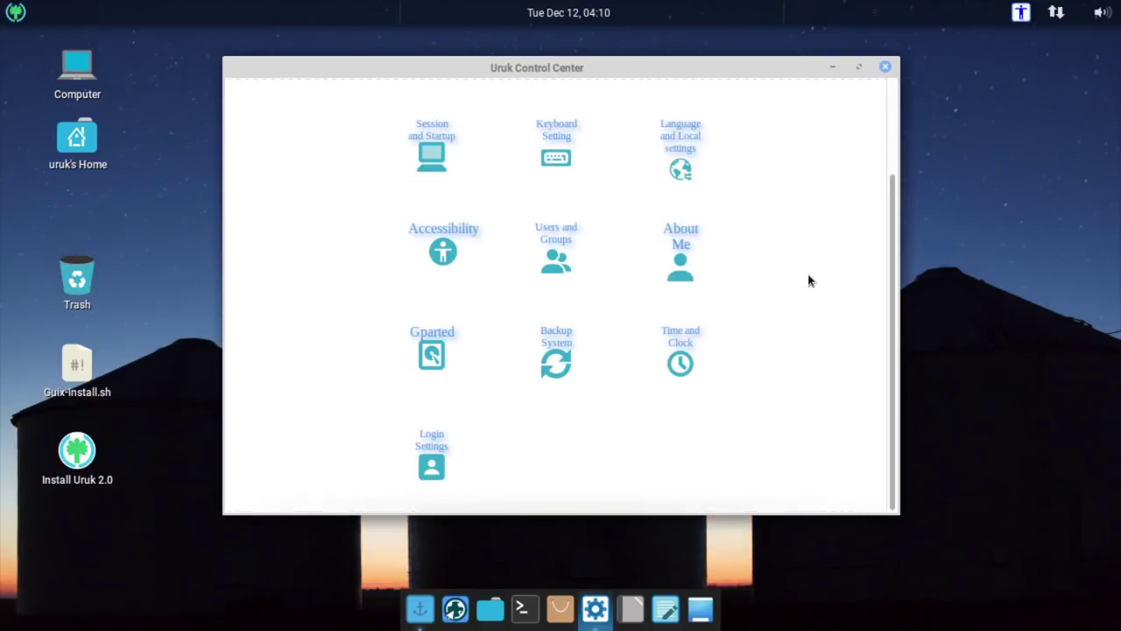
pyautogui.scroll(3, 774, 284)
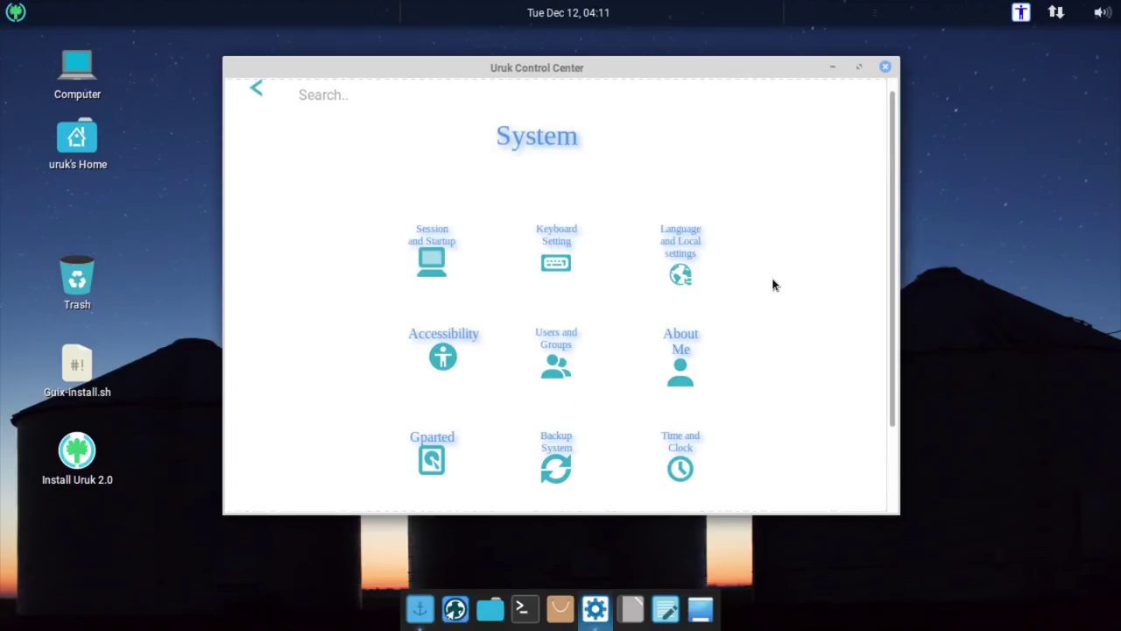
pyautogui.scroll(-3, 739, 274)
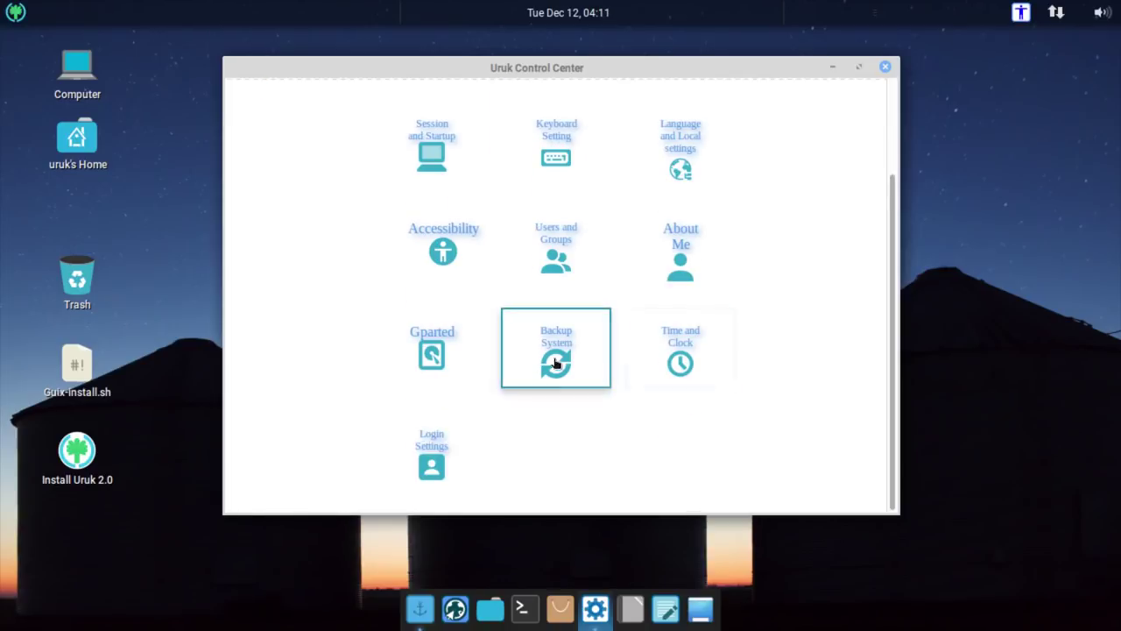
# Open Session and Startup, view the Desktop, Interface and Windows pages of MATE Tweak, and close it
pyautogui.click(441, 166)
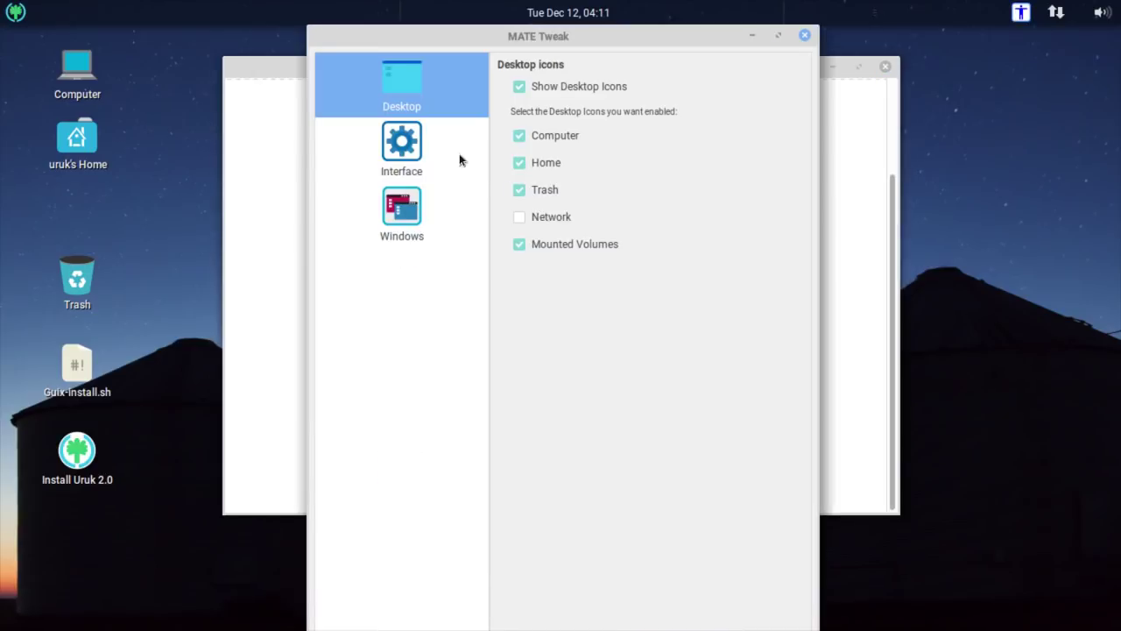
pyautogui.click(459, 158)
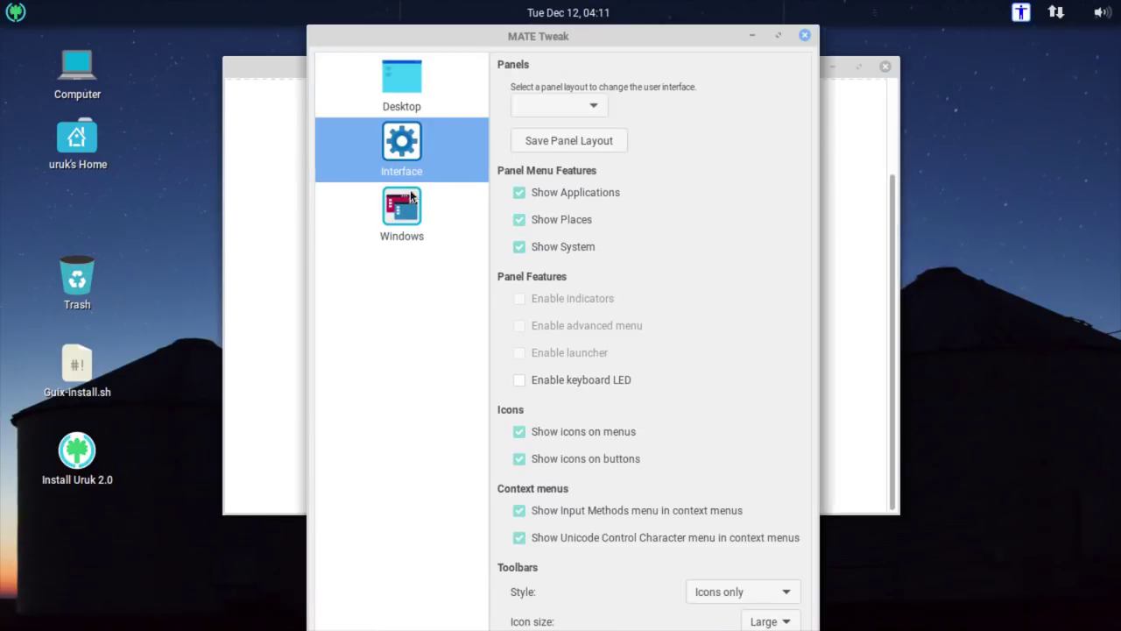
pyautogui.click(466, 213)
pyautogui.click(804, 35)
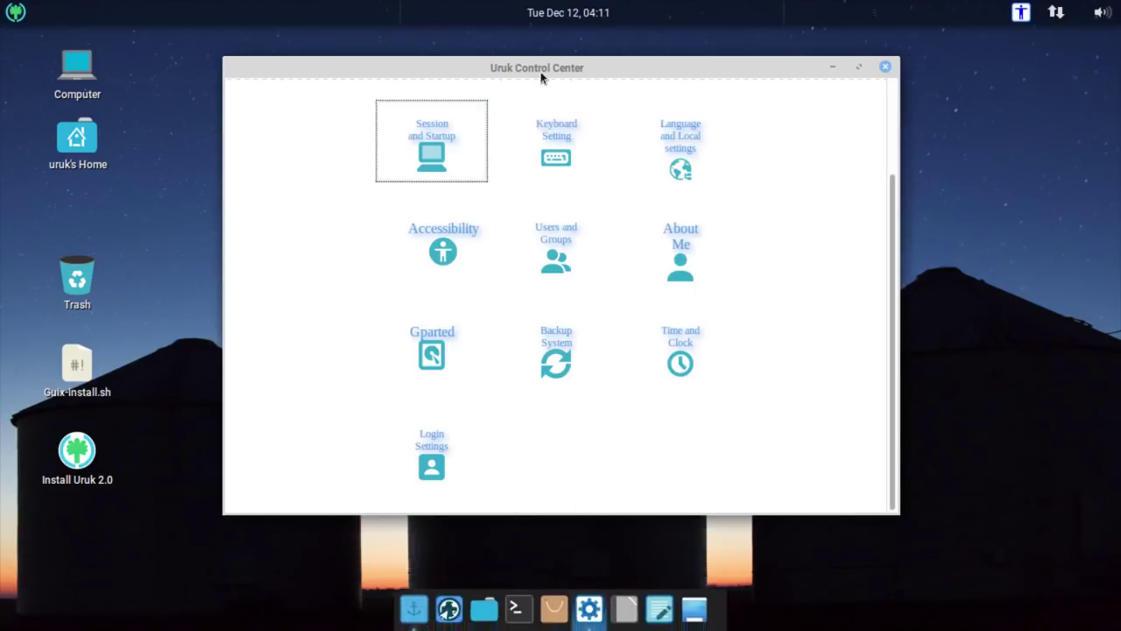
# Go to the Hardware category, view the Mouse preferences, and close them without changes
pyautogui.click(255, 103)
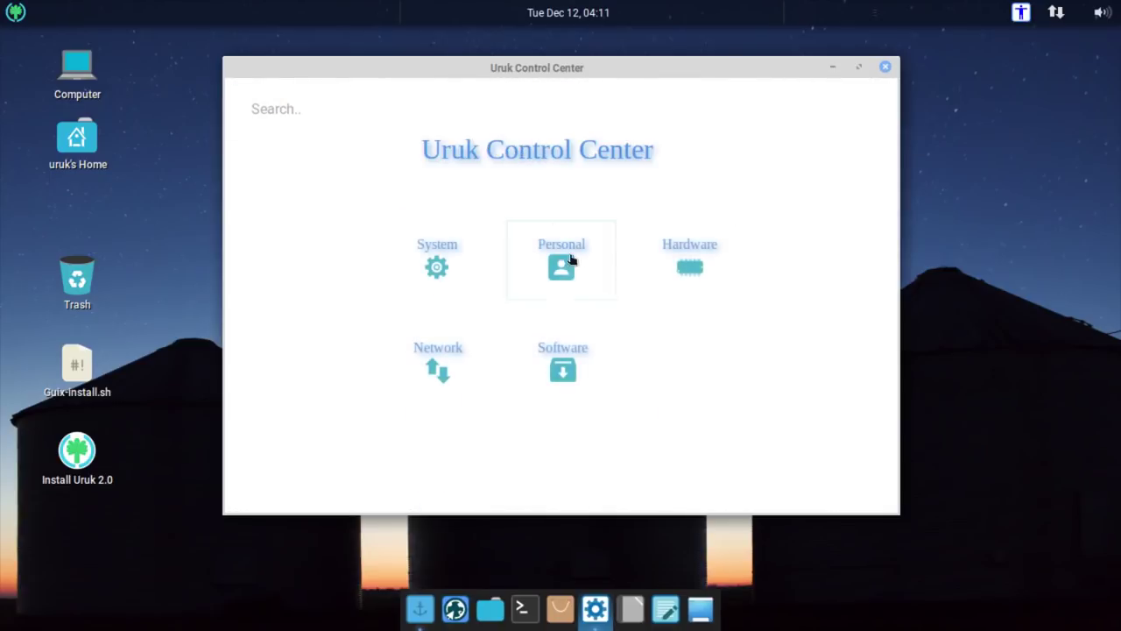
pyautogui.click(684, 259)
pyautogui.scroll(-1, 788, 236)
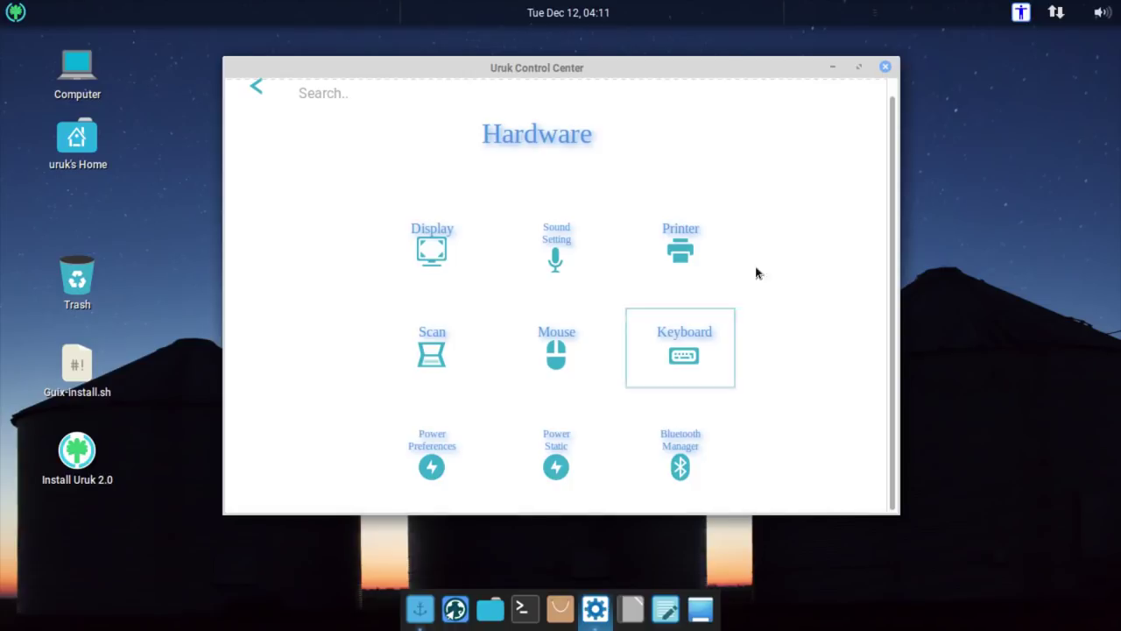
pyautogui.click(555, 355)
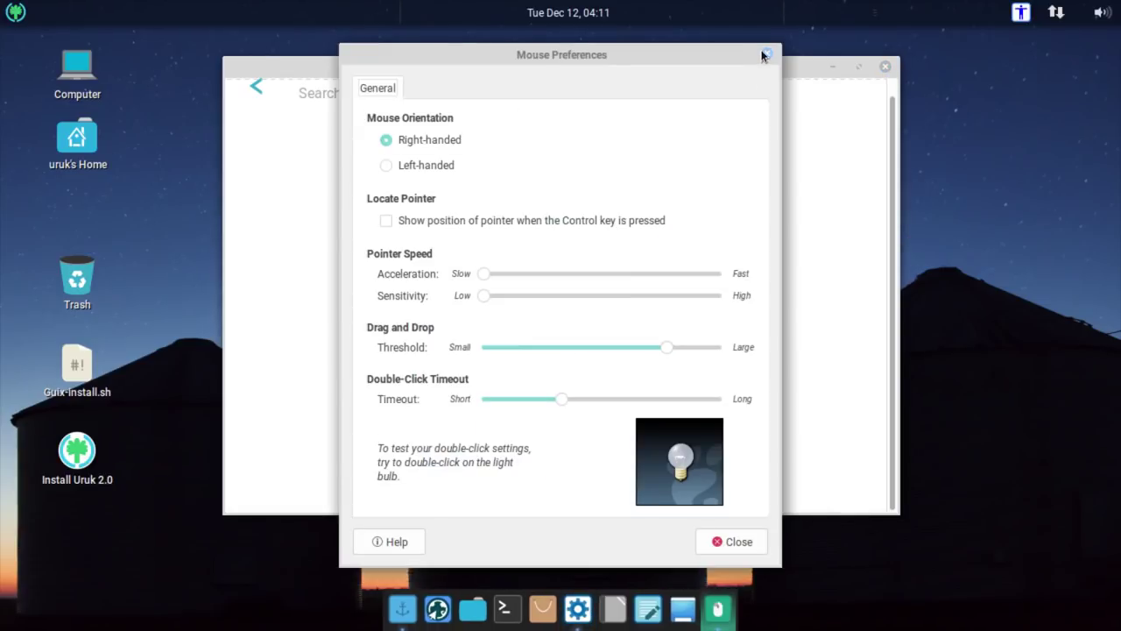
pyautogui.click(766, 53)
# Look at the tools in the Software category and return to the Control Center's main page
pyautogui.click(256, 86)
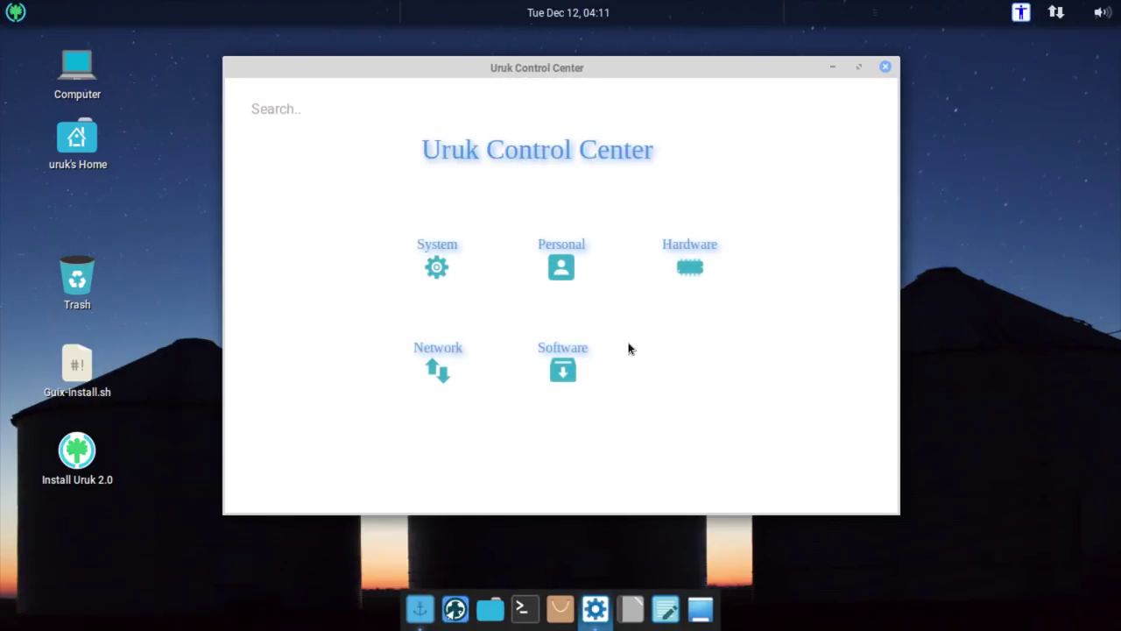
pyautogui.click(556, 368)
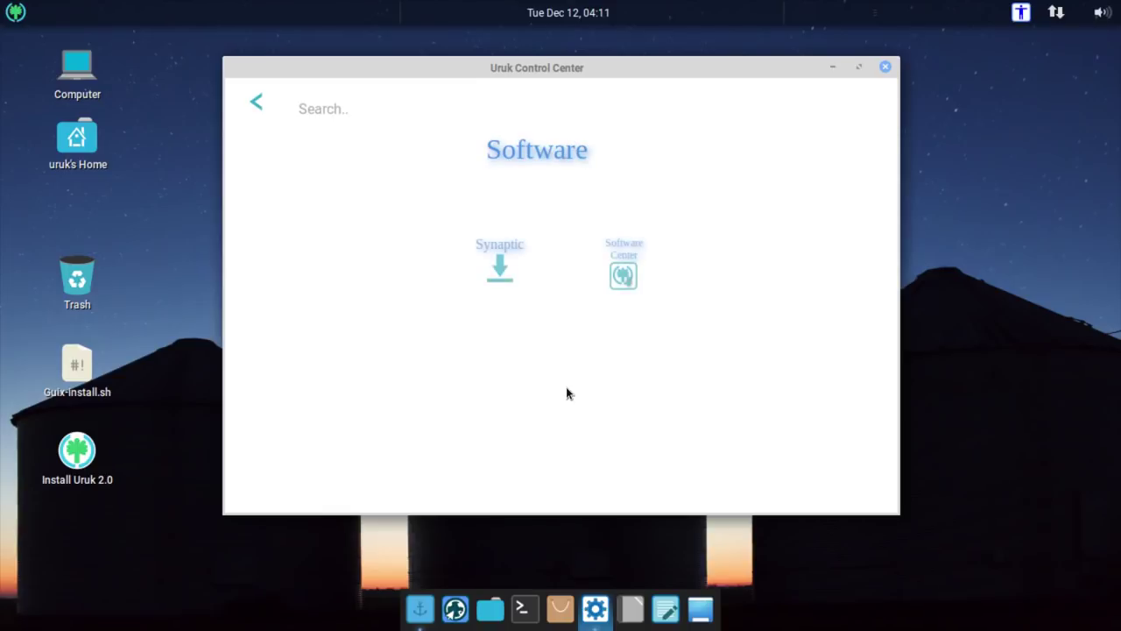
pyautogui.click(255, 106)
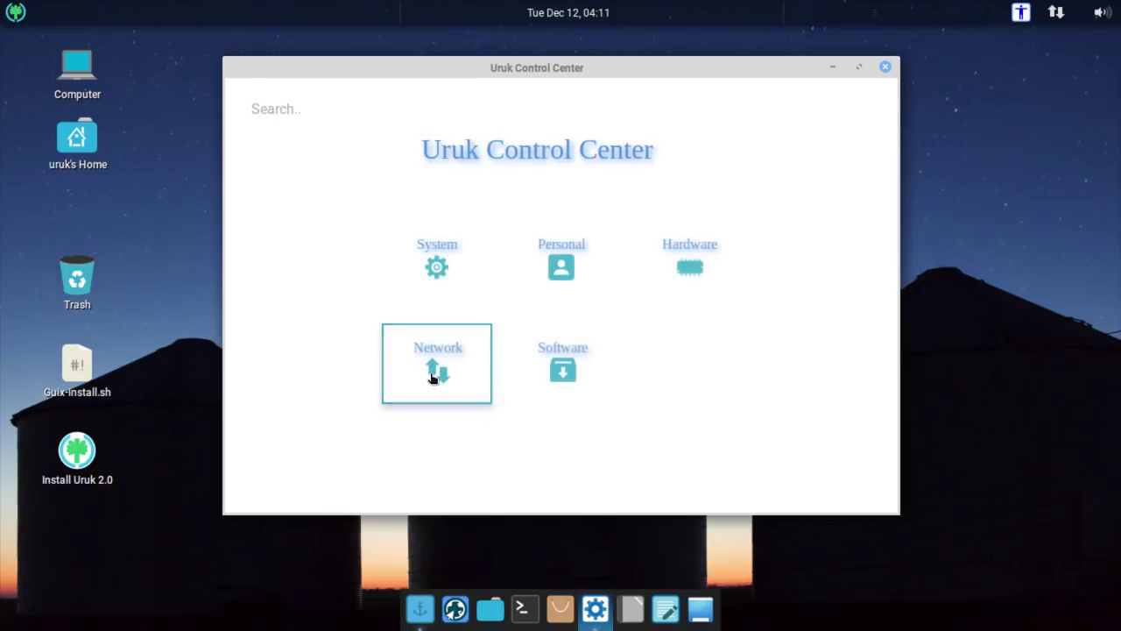
# Close the Control Center and look through all the Accessories applications in the main applications menu
pyautogui.click(885, 66)
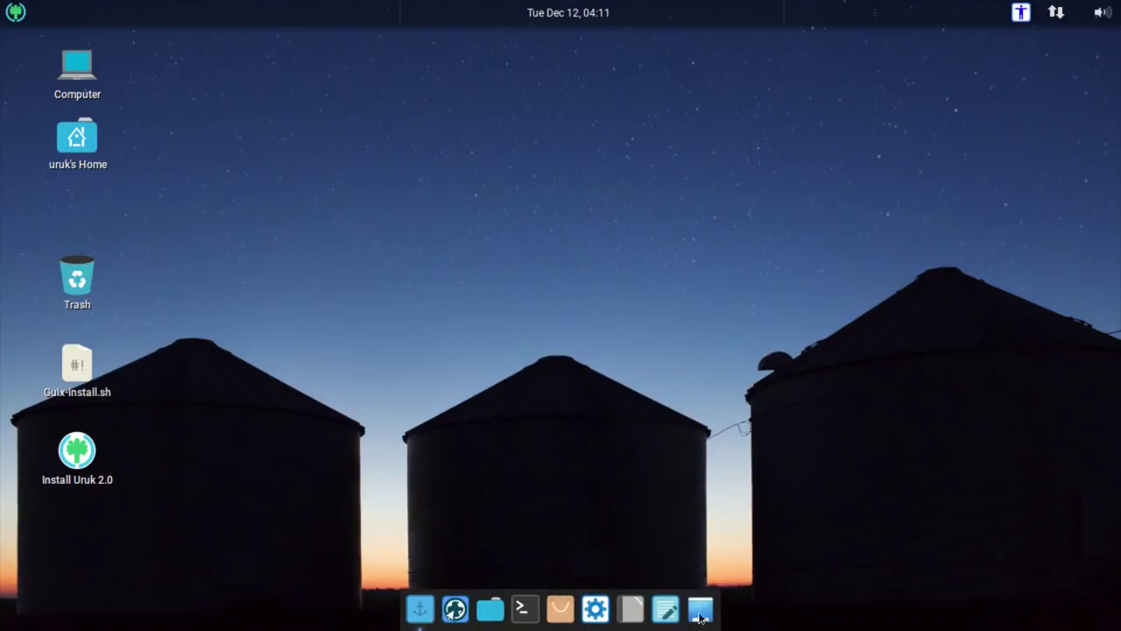
pyautogui.click(15, 12)
pyautogui.click(242, 147)
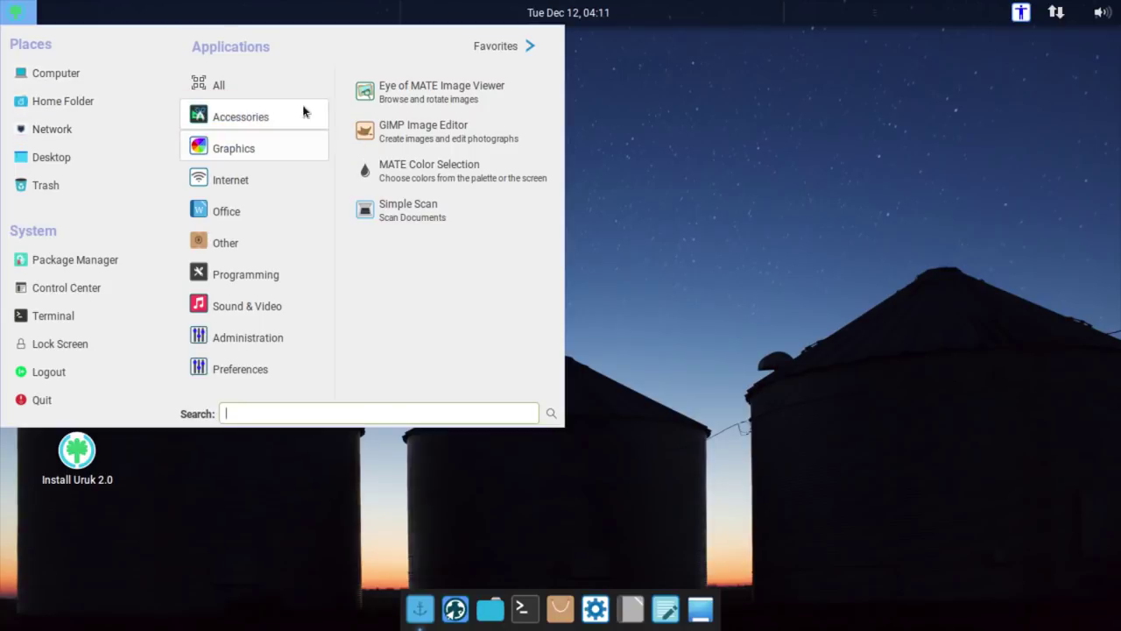
pyautogui.click(469, 59)
pyautogui.click(468, 60)
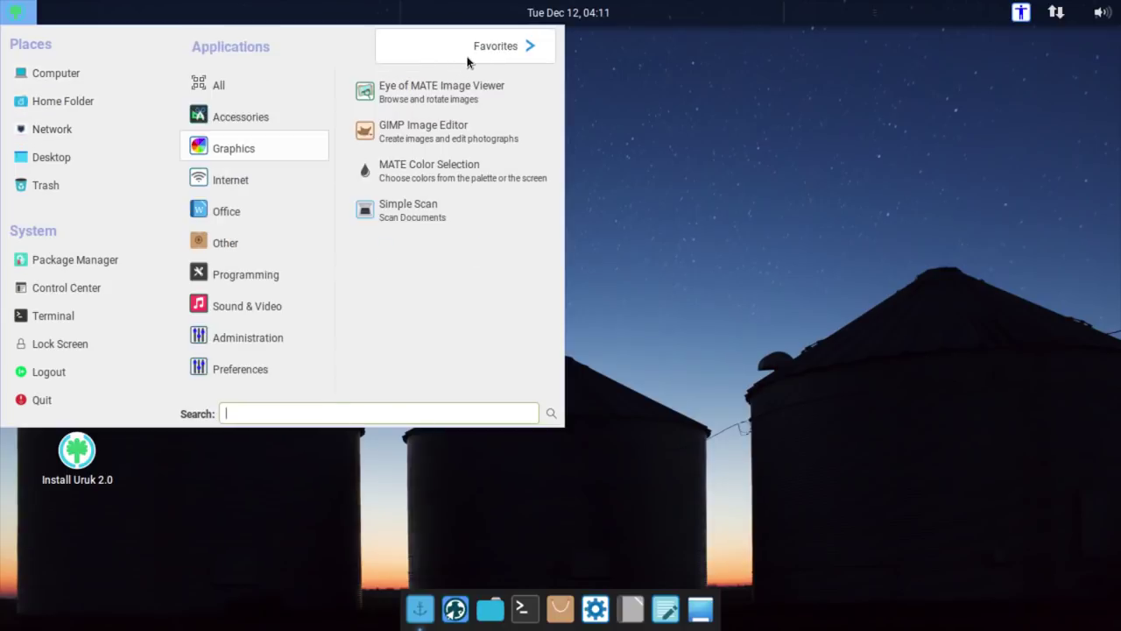
pyautogui.click(265, 118)
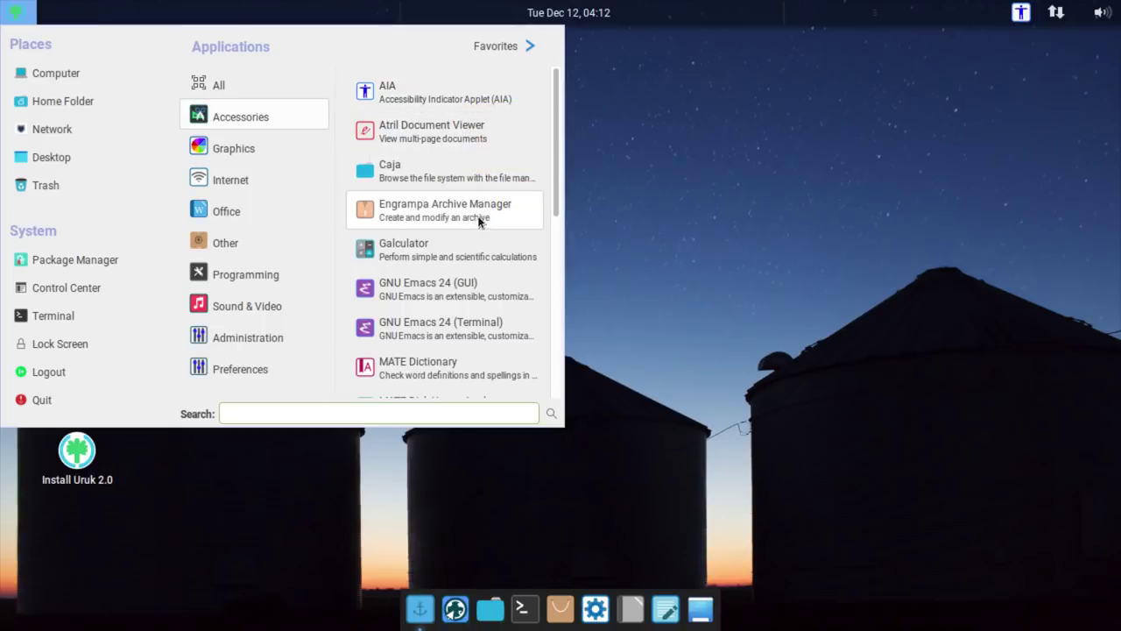
pyautogui.scroll(-4, 474, 241)
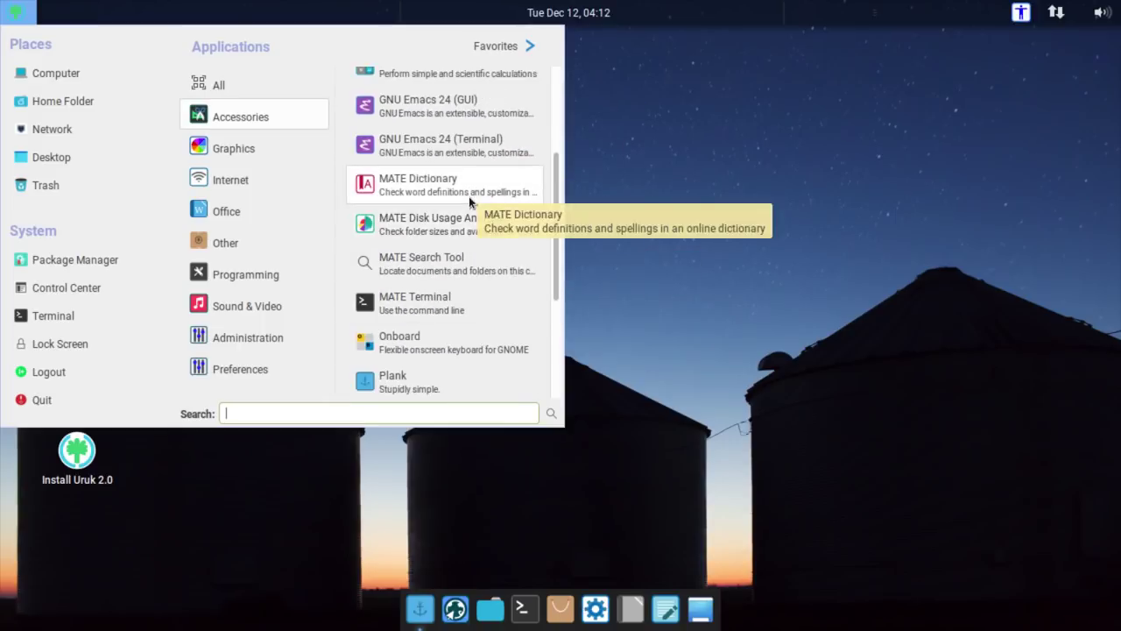
pyautogui.scroll(-5, 465, 233)
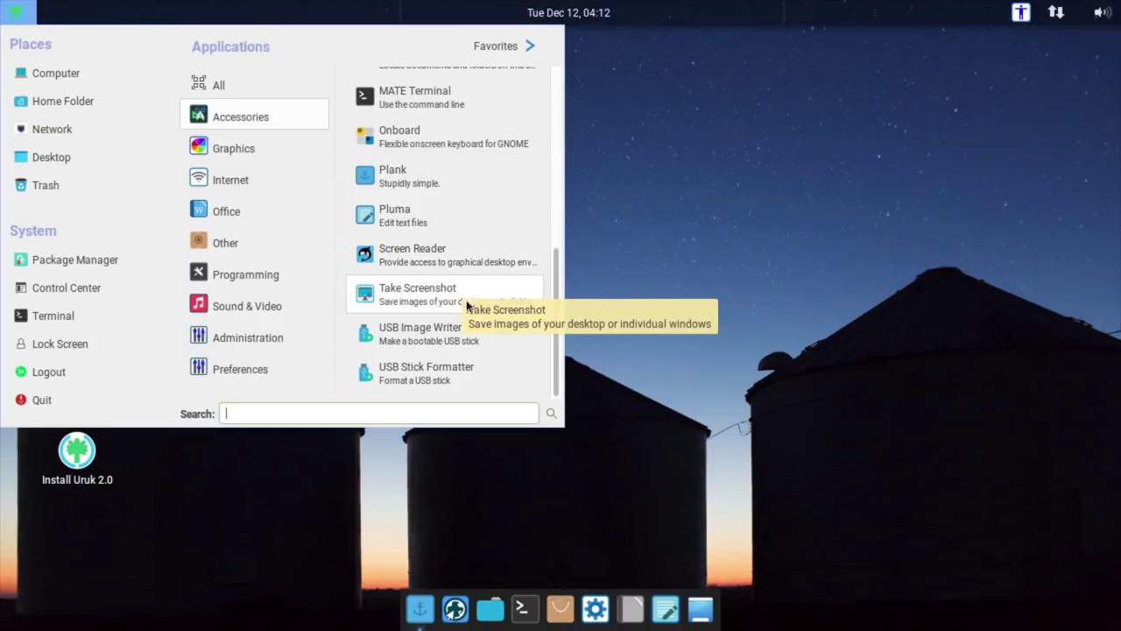
# Look over the applications in the Graphics, Internet, Office and Other categories
pyautogui.moveTo(278, 147)
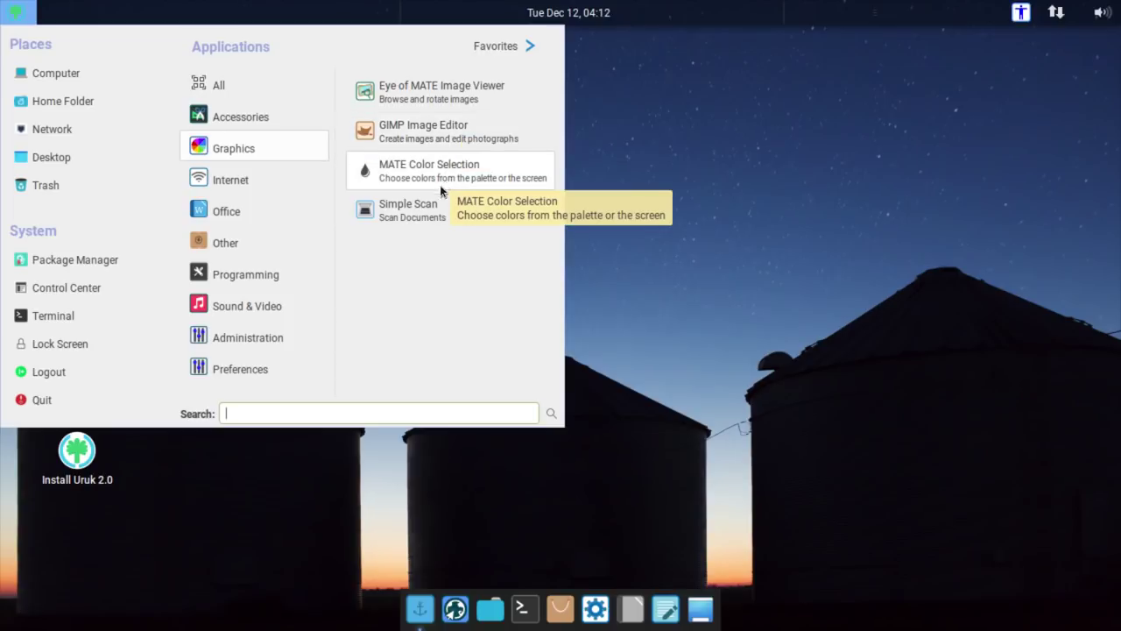
pyautogui.moveTo(270, 175)
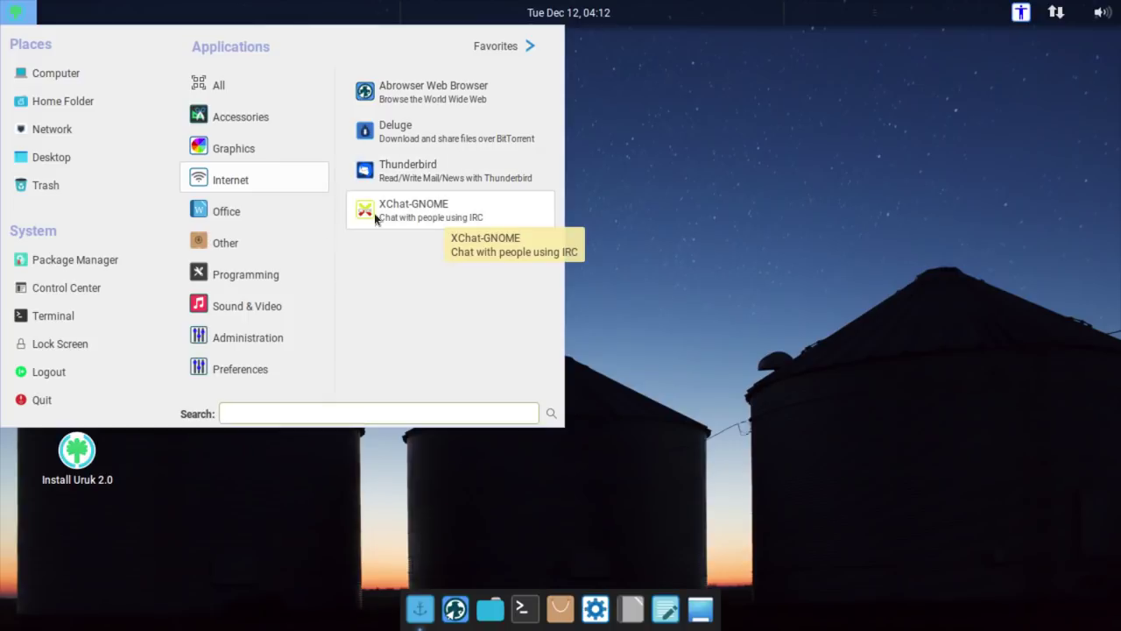
pyautogui.moveTo(276, 226)
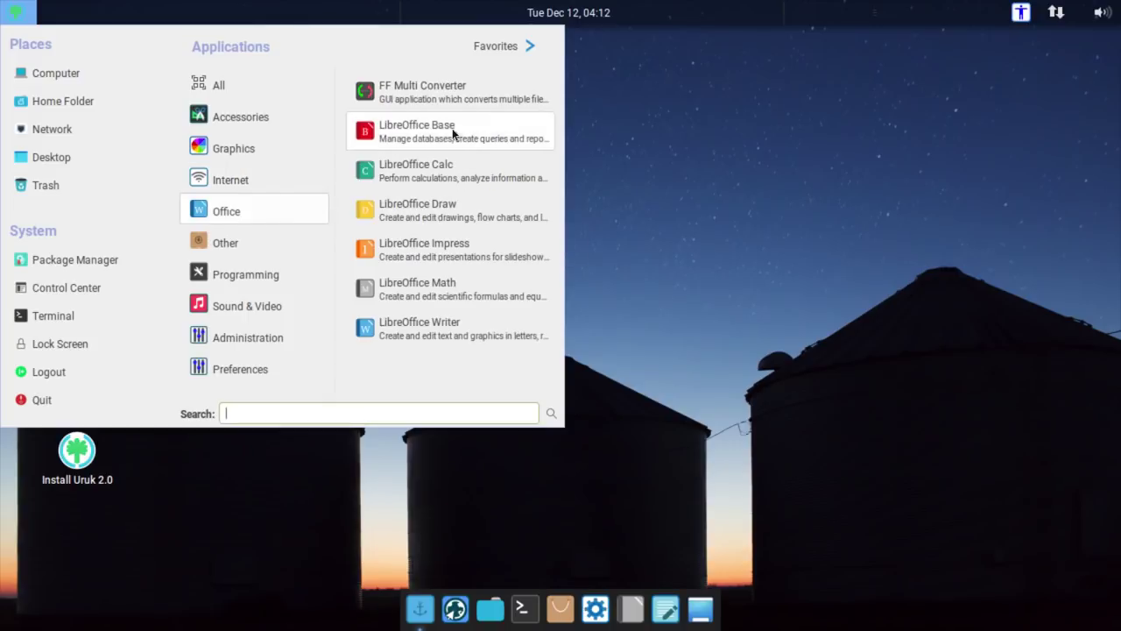
pyautogui.moveTo(289, 244)
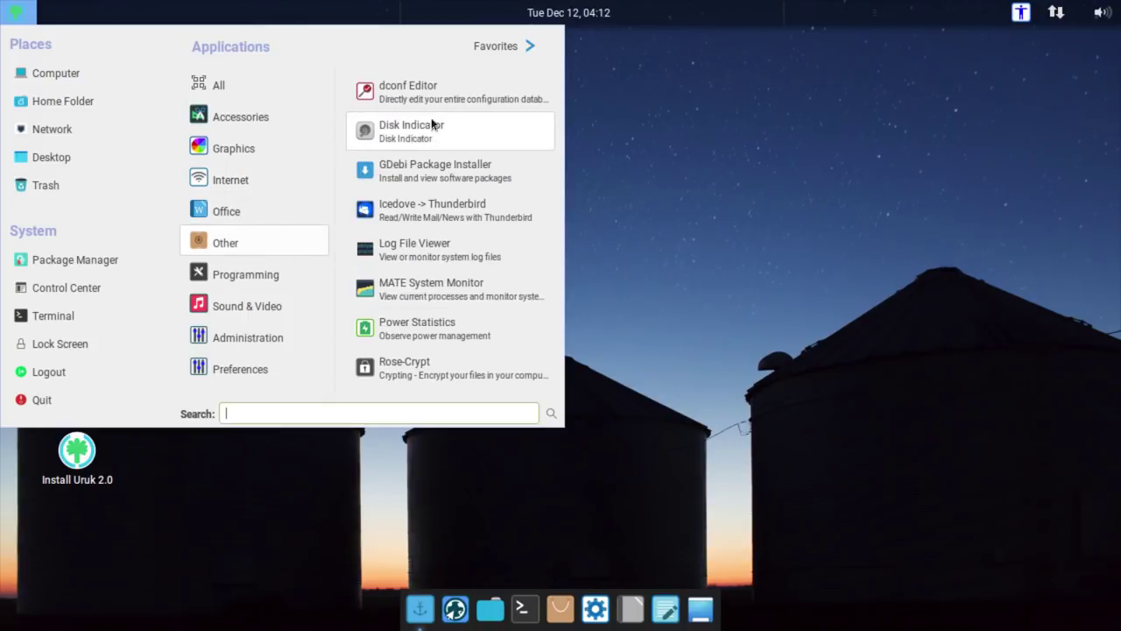
# Open MATE System Monitor, examine the kernel and MATE versions and the Resources page, and close it
pyautogui.click(458, 287)
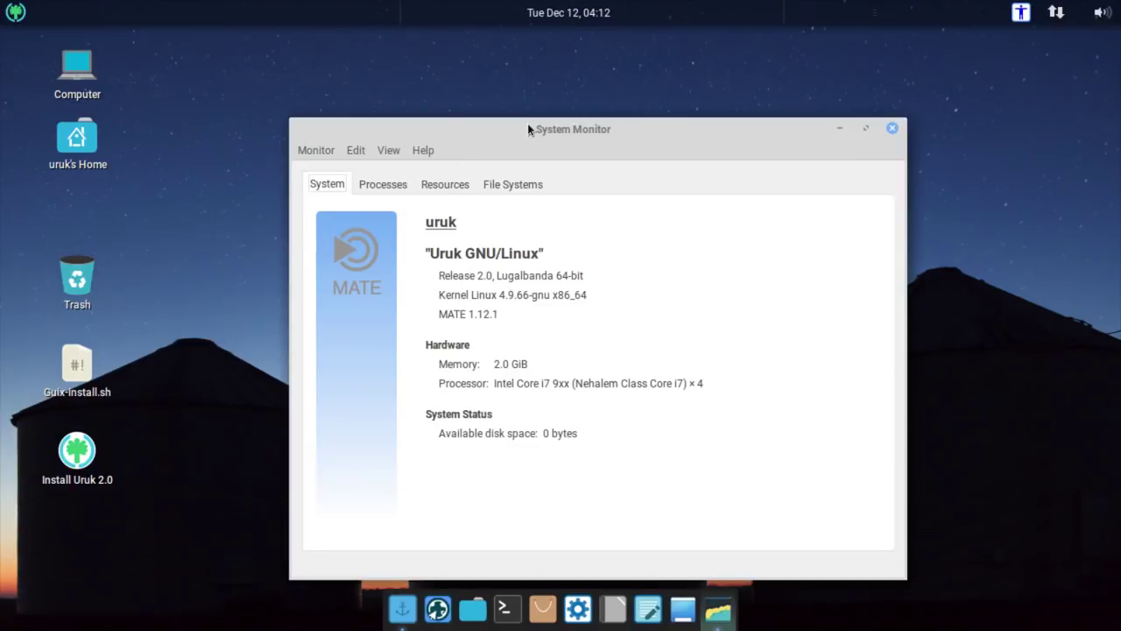
pyautogui.moveTo(528, 129); pyautogui.dragTo(454, 56)
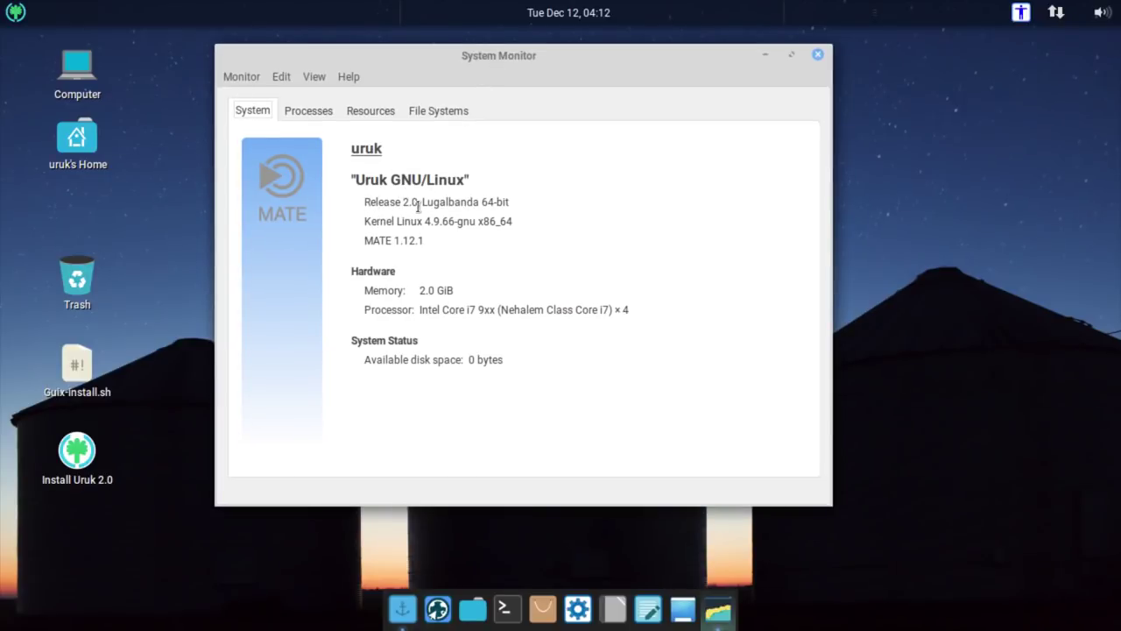
pyautogui.moveTo(404, 221); pyautogui.dragTo(488, 217)
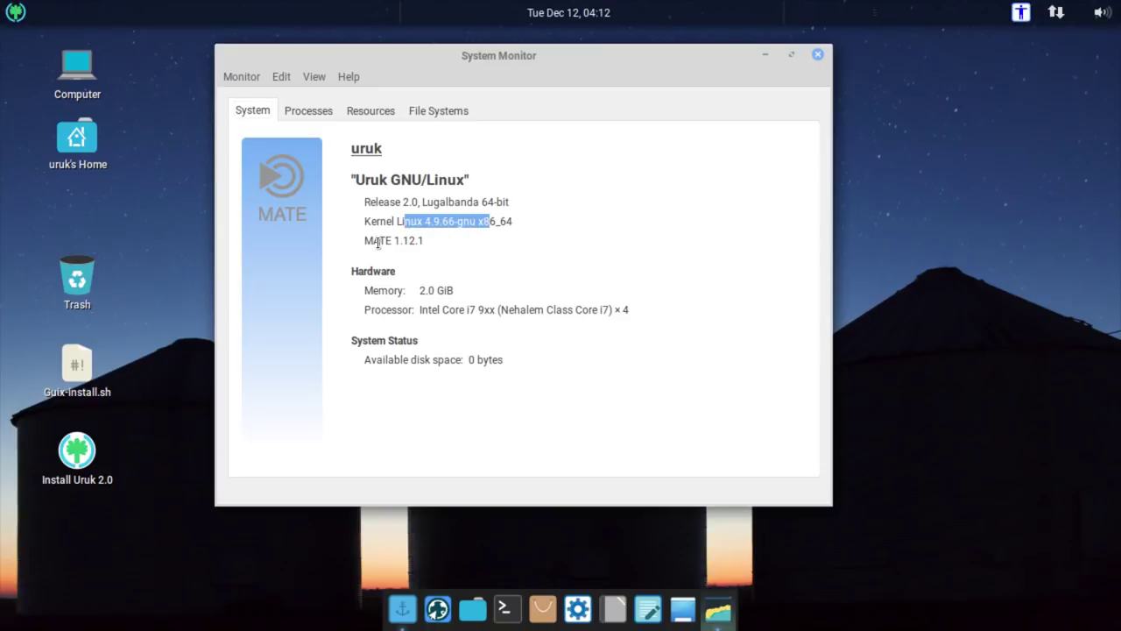
pyautogui.moveTo(378, 242); pyautogui.dragTo(447, 242)
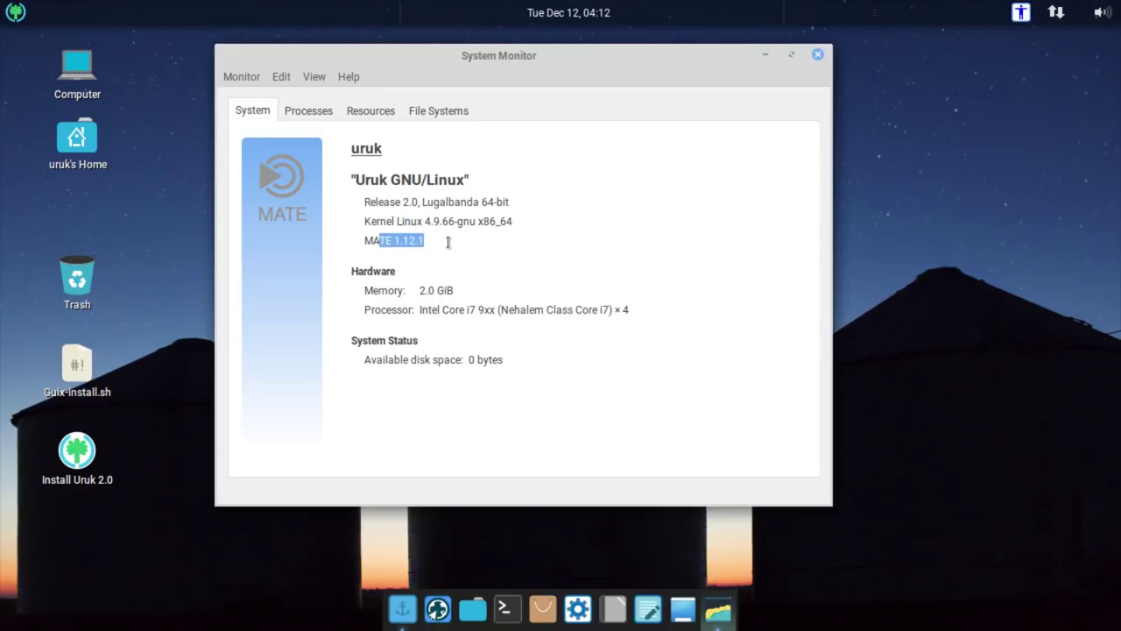
pyautogui.click(363, 114)
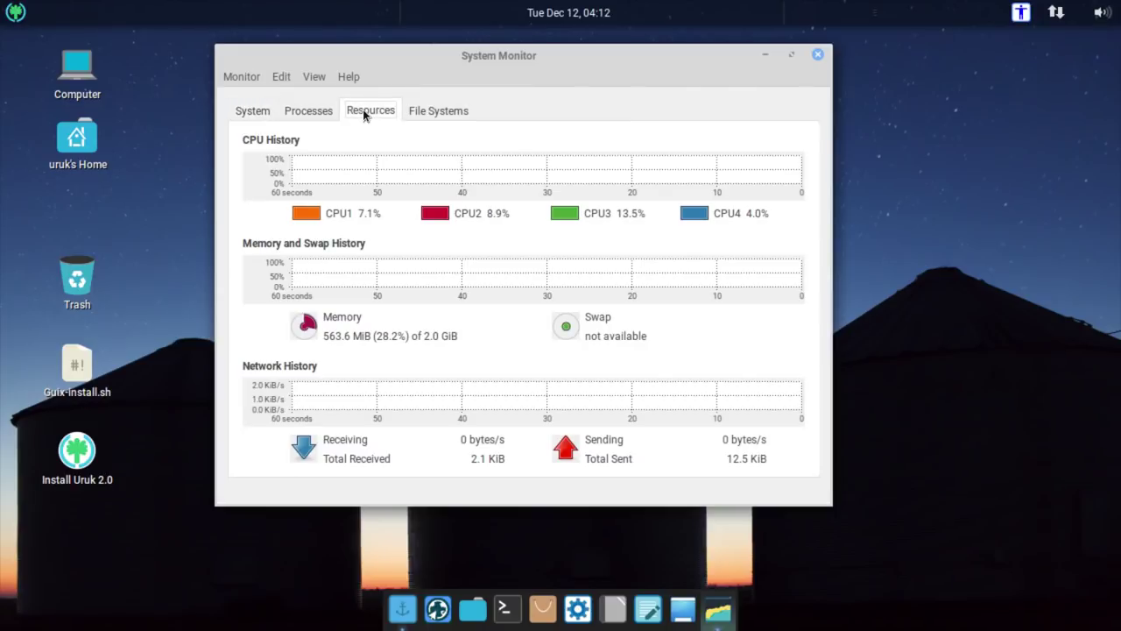
pyautogui.click(817, 54)
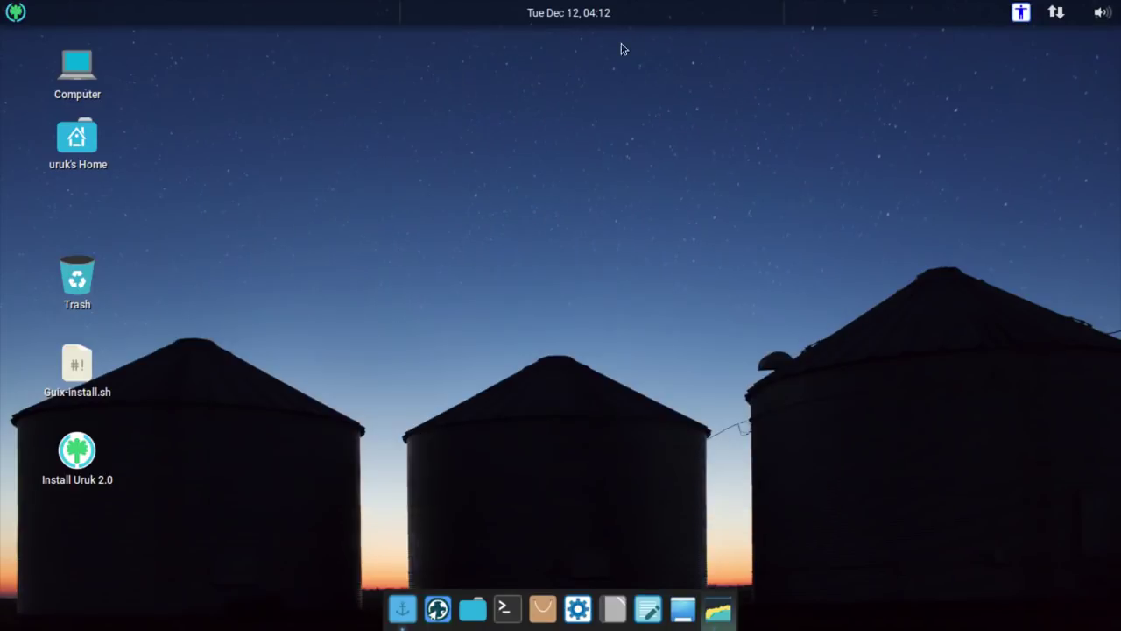
# Look through the Programming, Sound & Video and Administration categories of the applications menu
pyautogui.click(16, 12)
pyautogui.click(256, 282)
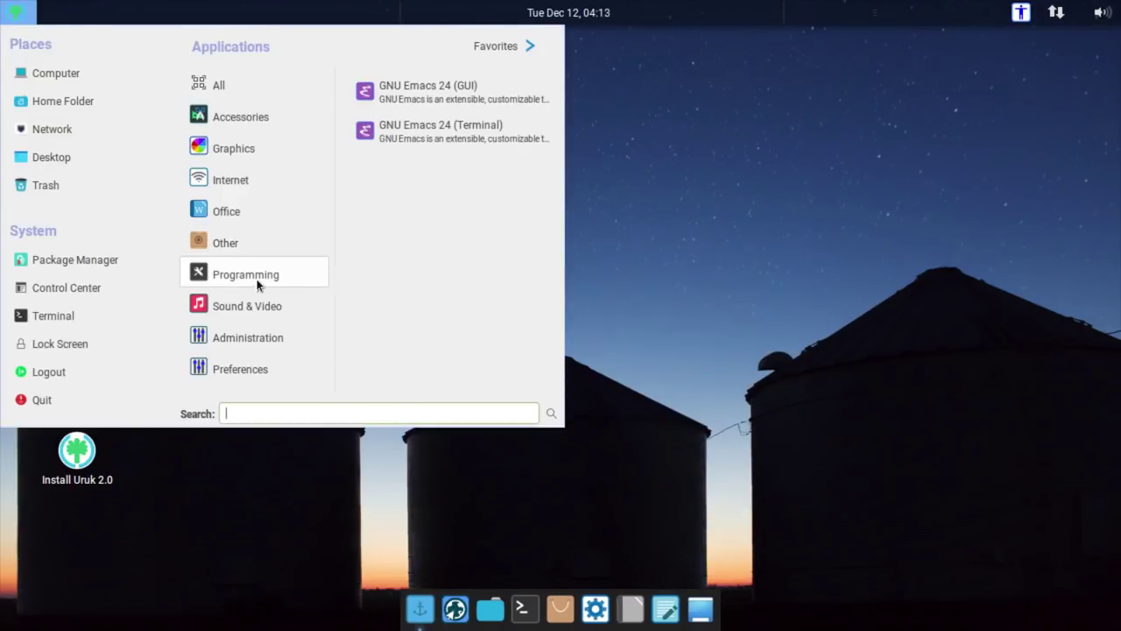
pyautogui.click(244, 296)
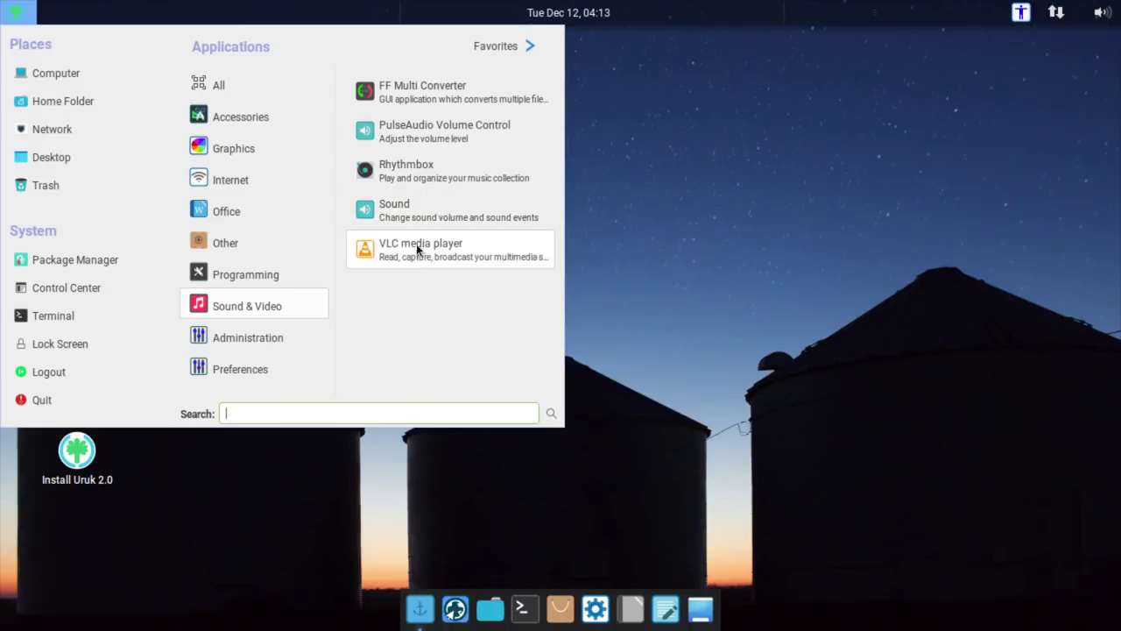
pyautogui.click(289, 330)
pyautogui.scroll(-3, 496, 181)
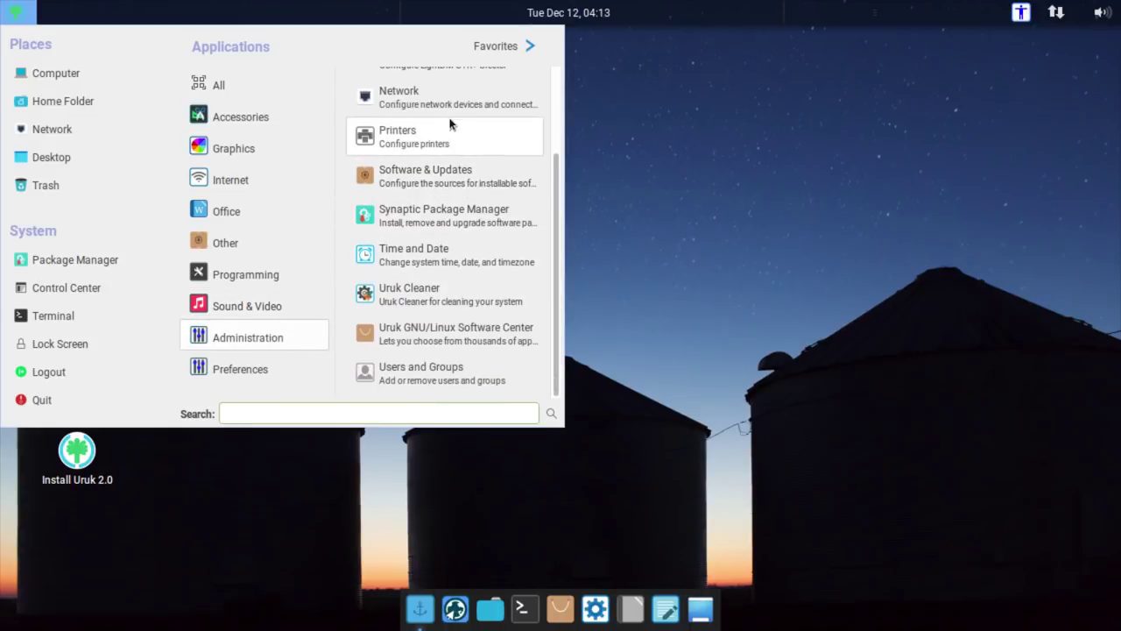
# Open Uruk Cleaner, move its window higher to view the cleaning options, and exit it without cleaning anything
pyautogui.click(432, 298)
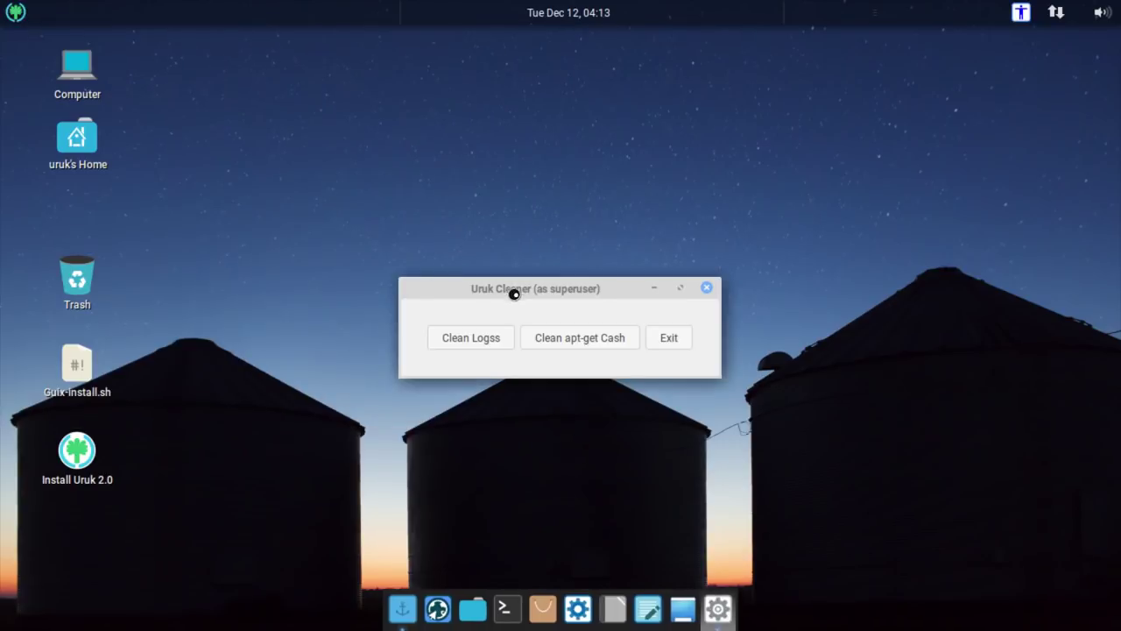
pyautogui.moveTo(518, 290); pyautogui.dragTo(466, 173)
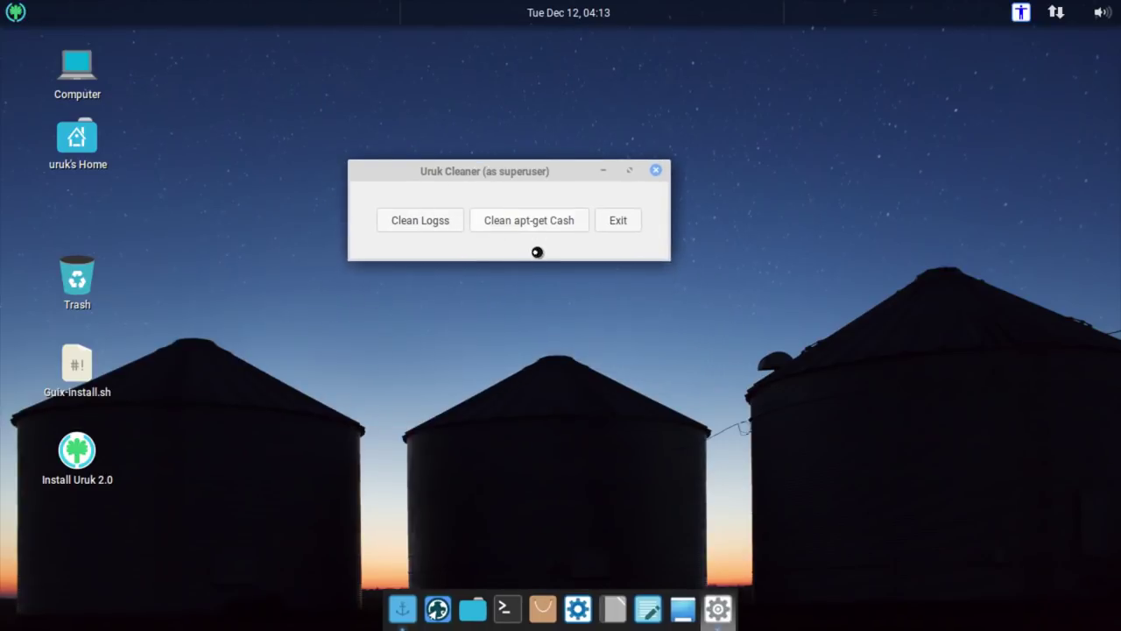
pyautogui.click(617, 219)
# Look through the rest of the Administration applications and the whole Preferences category
pyautogui.click(16, 13)
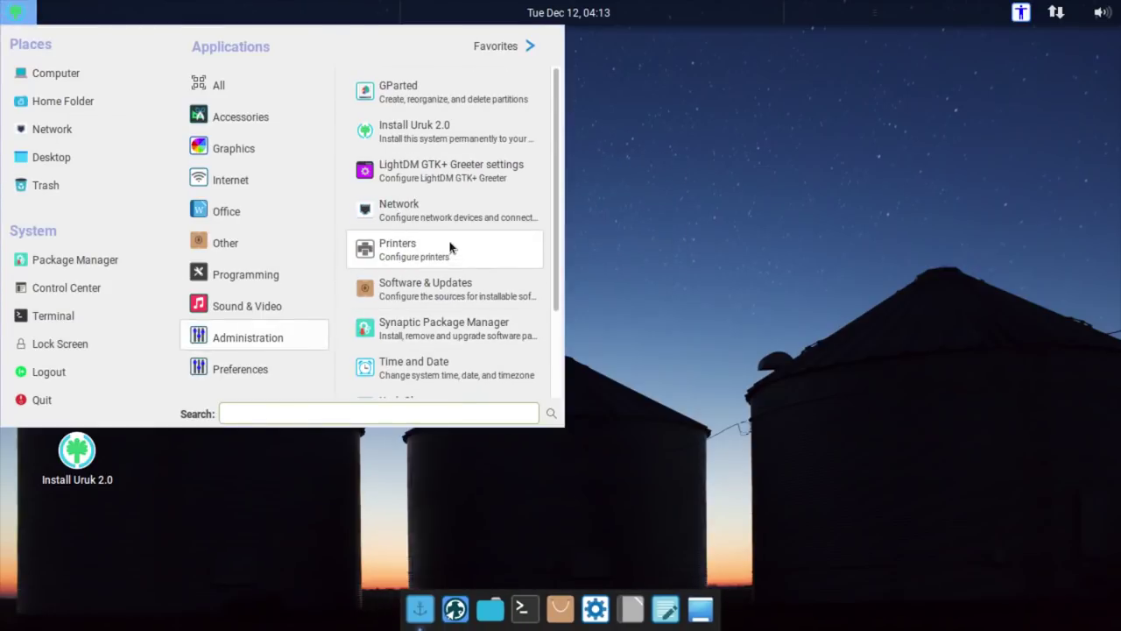
pyautogui.scroll(-3, 477, 250)
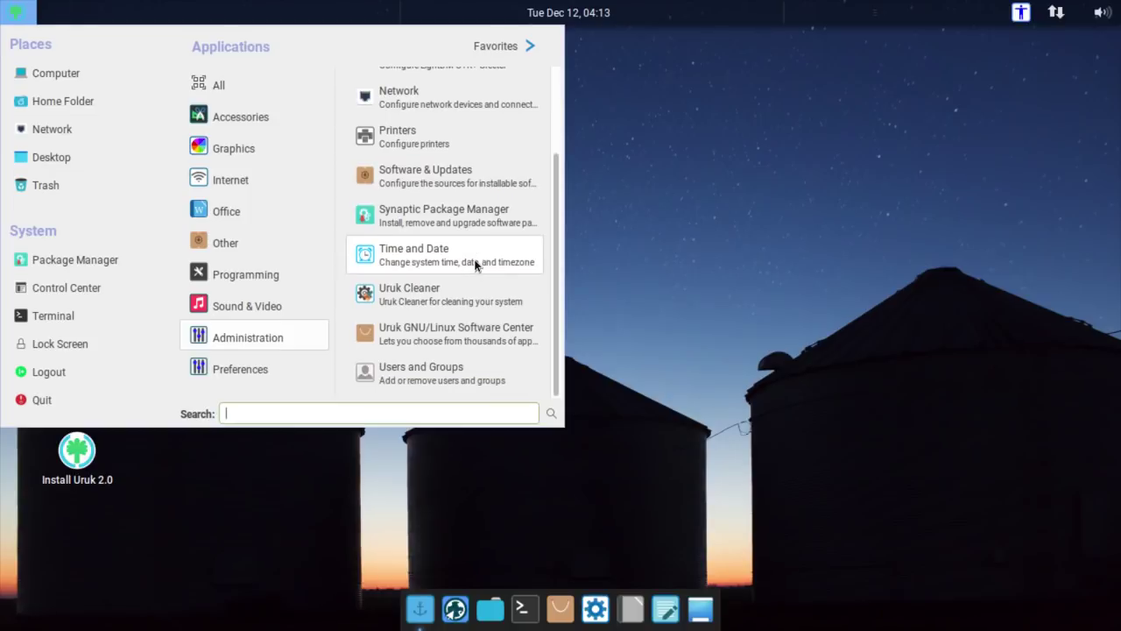
pyautogui.moveTo(261, 371)
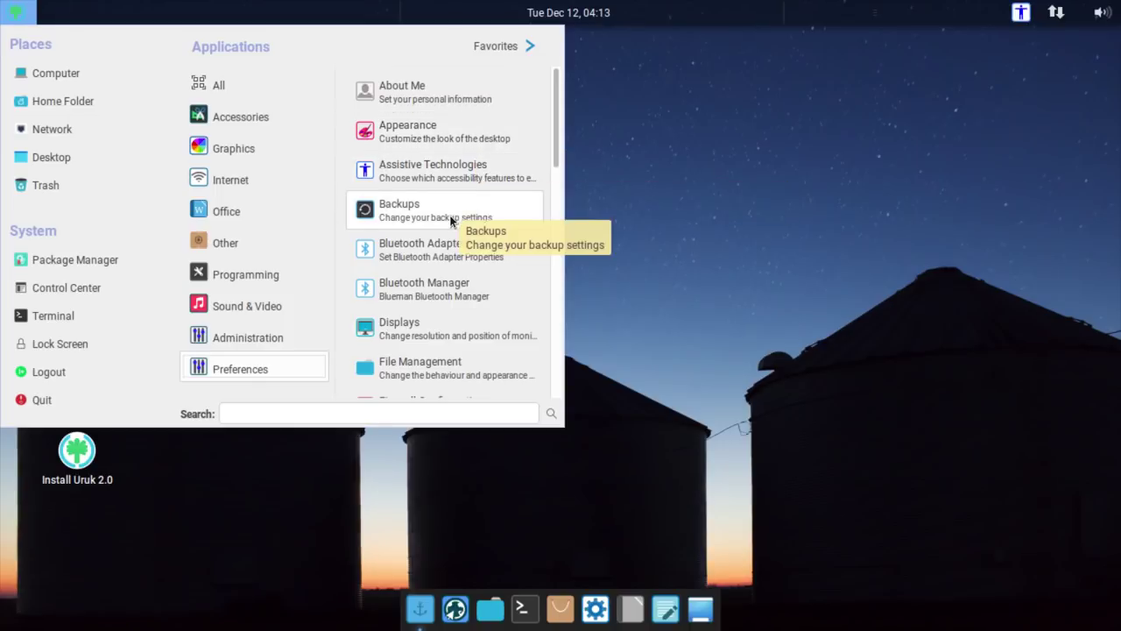
pyautogui.scroll(-3, 451, 217)
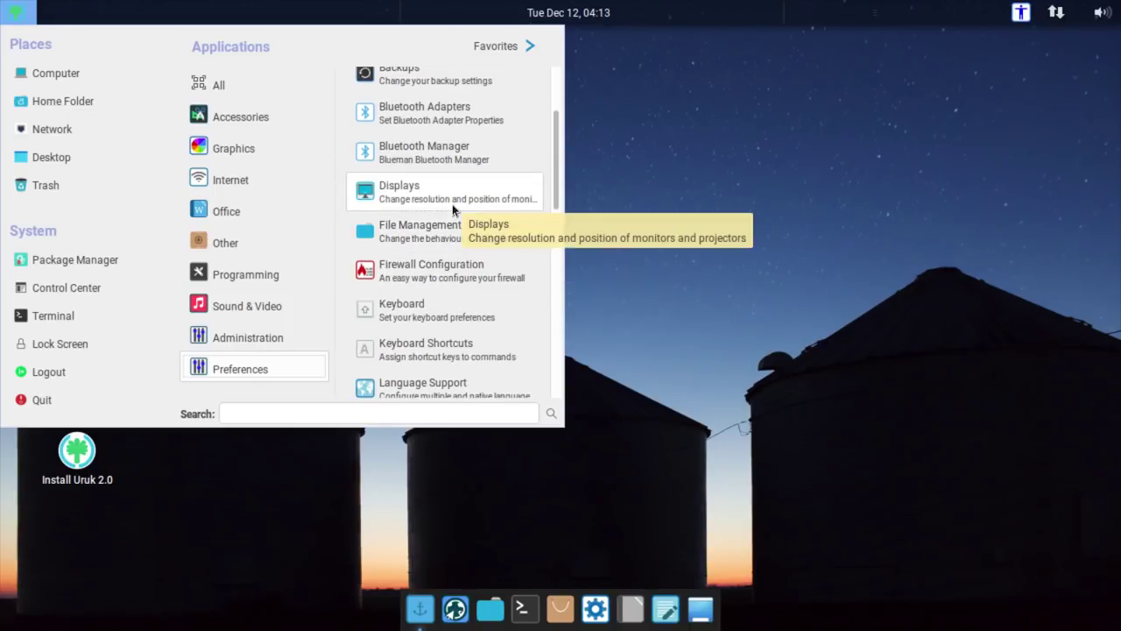
pyautogui.scroll(-4, 466, 200)
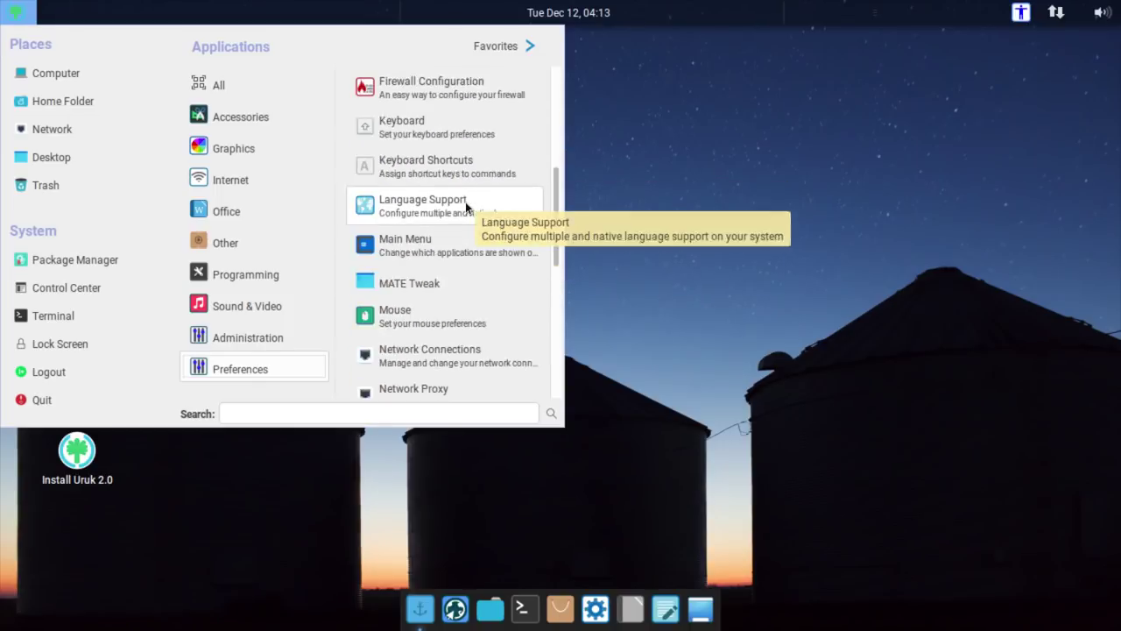
pyautogui.scroll(-5, 438, 280)
pyautogui.scroll(-4, 452, 263)
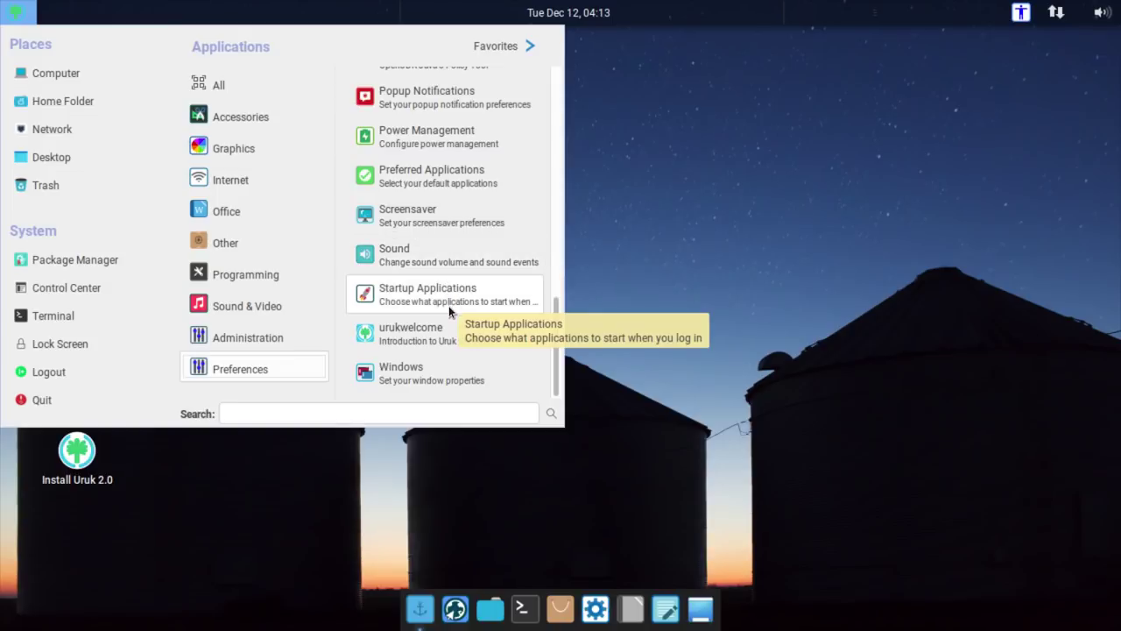
pyautogui.scroll(1, 438, 332)
pyautogui.scroll(-1, 437, 332)
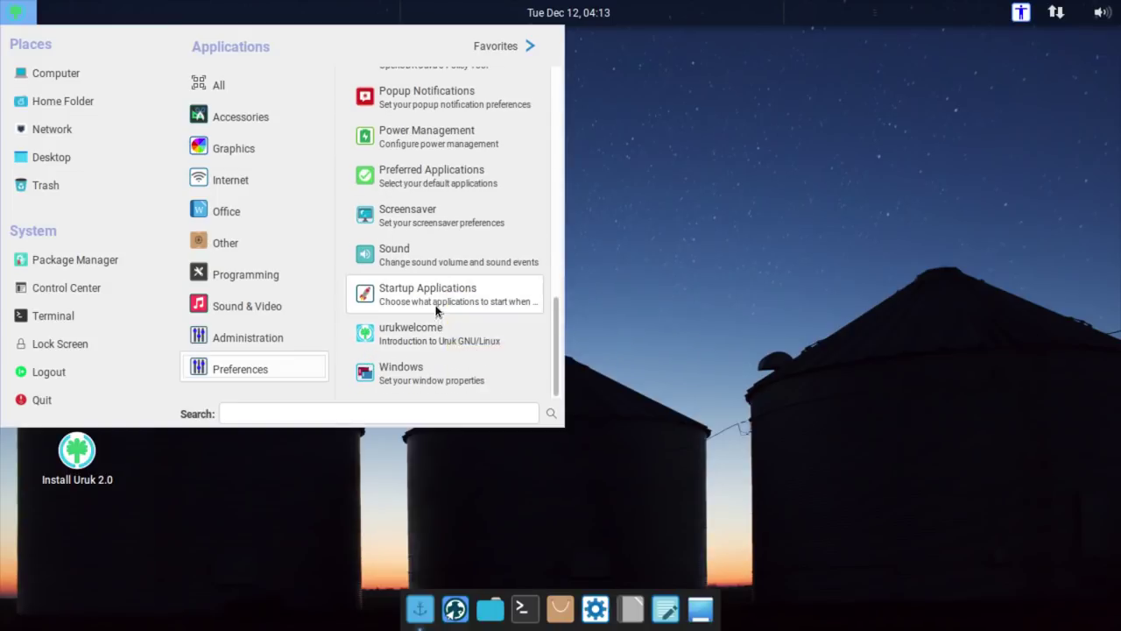
# Open urukwelcome, move the welcome window higher to view its release details and links, and close it
pyautogui.click(435, 329)
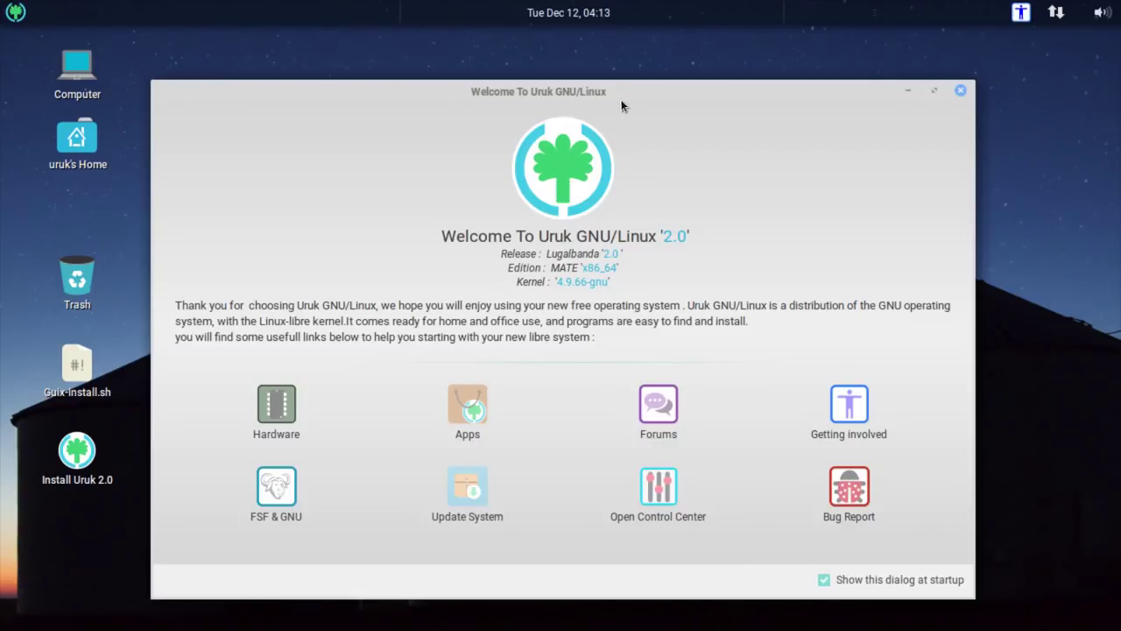
pyautogui.moveTo(590, 90); pyautogui.dragTo(563, 59)
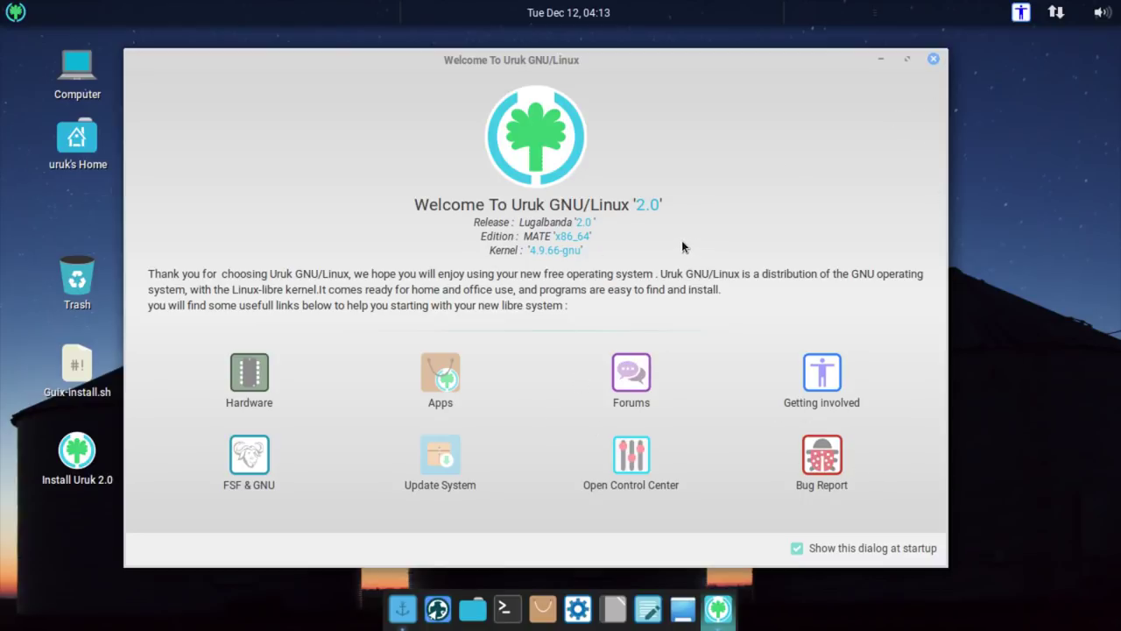
pyautogui.click(934, 59)
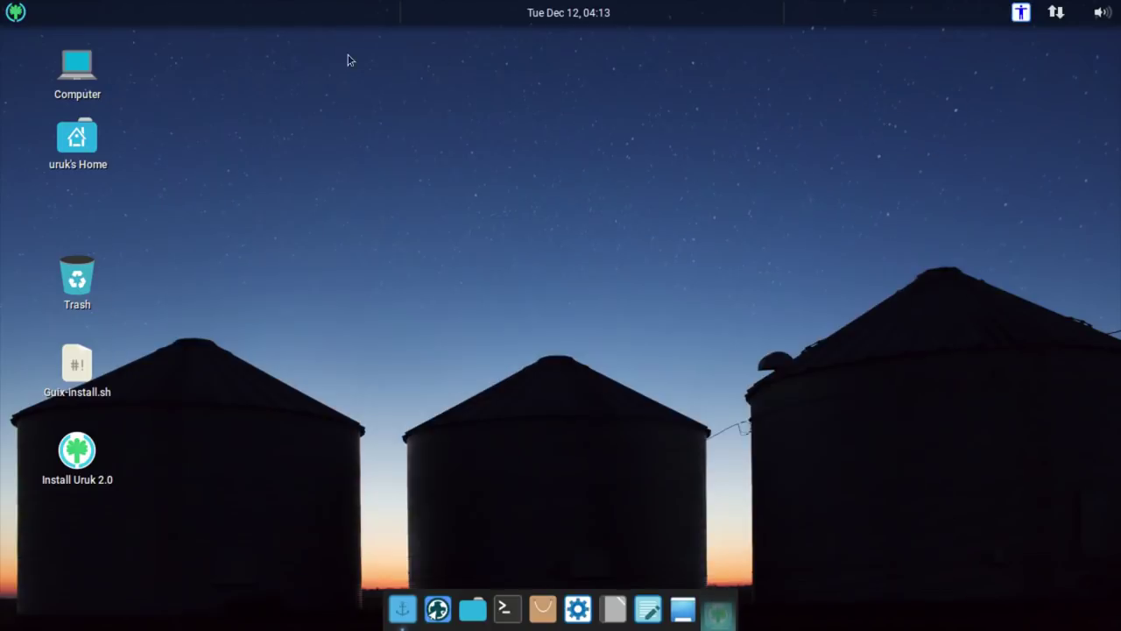
# Look through the Preferences category again and open MATE Tweak from it
pyautogui.click(18, 14)
pyautogui.scroll(-8, 422, 318)
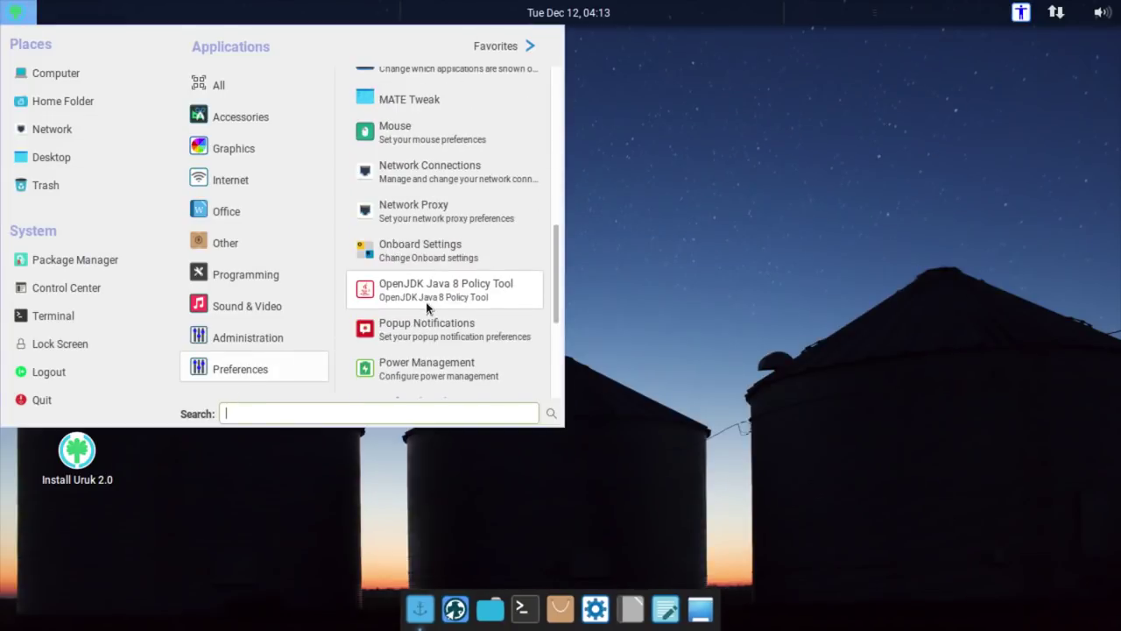
pyautogui.scroll(-4, 427, 306)
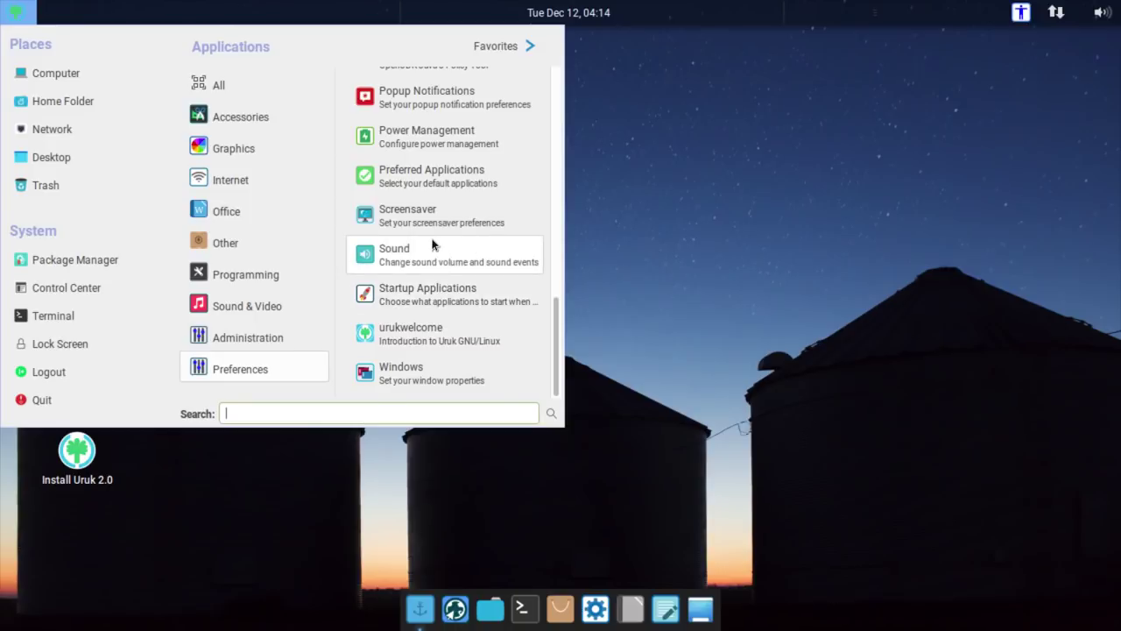
pyautogui.scroll(4, 432, 245)
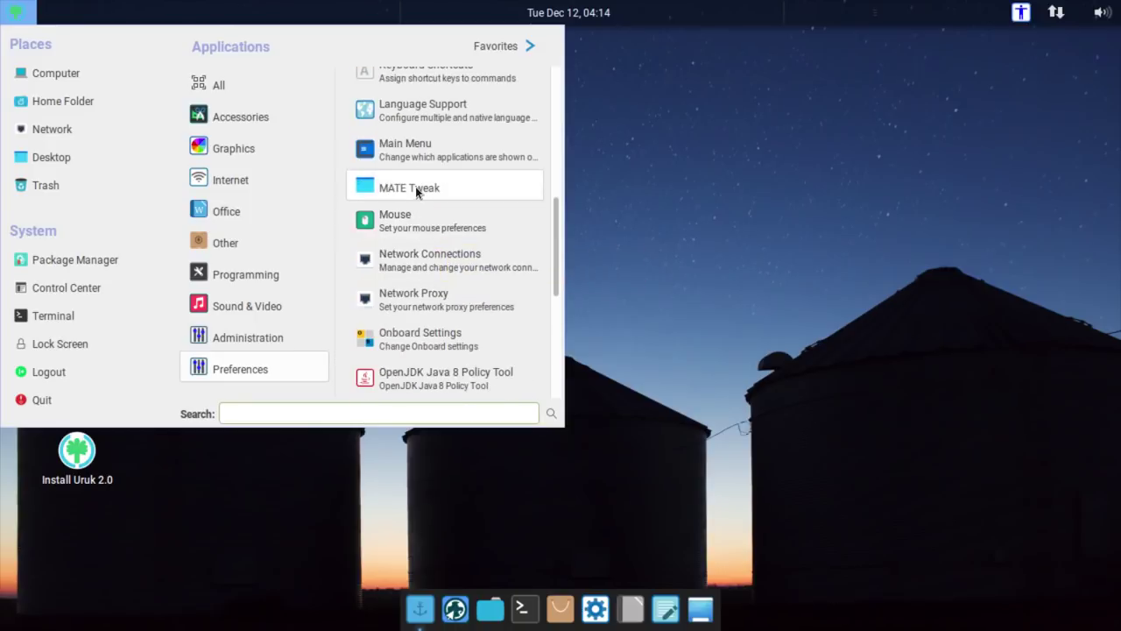
pyautogui.click(417, 192)
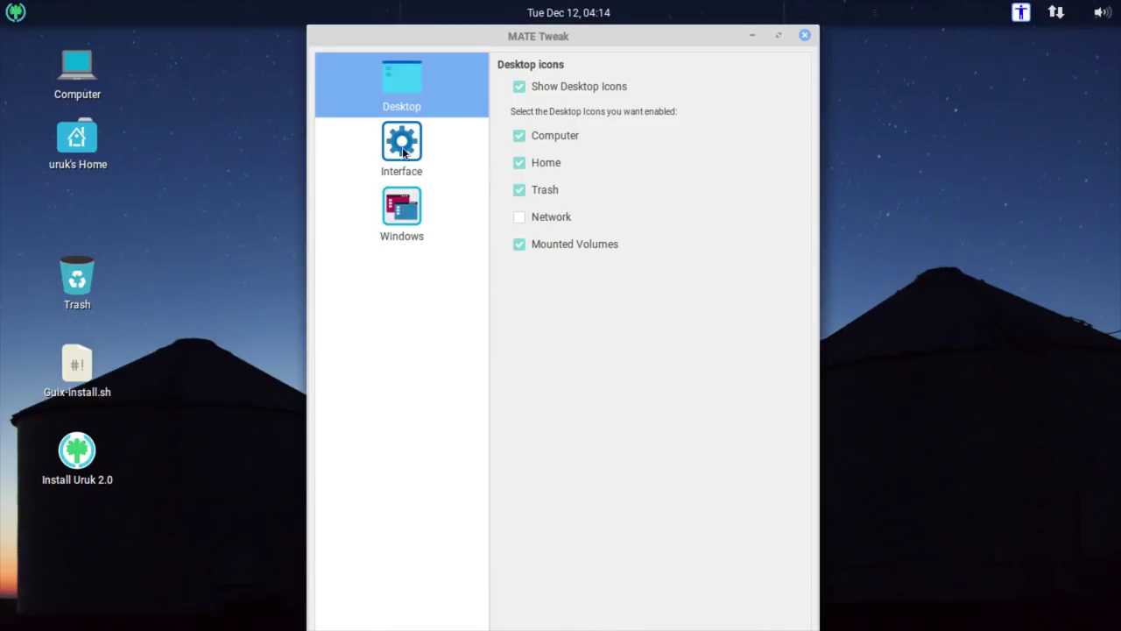
# View MATE Tweak's Interface settings and the list of available panel layouts without choosing one
pyautogui.click(402, 148)
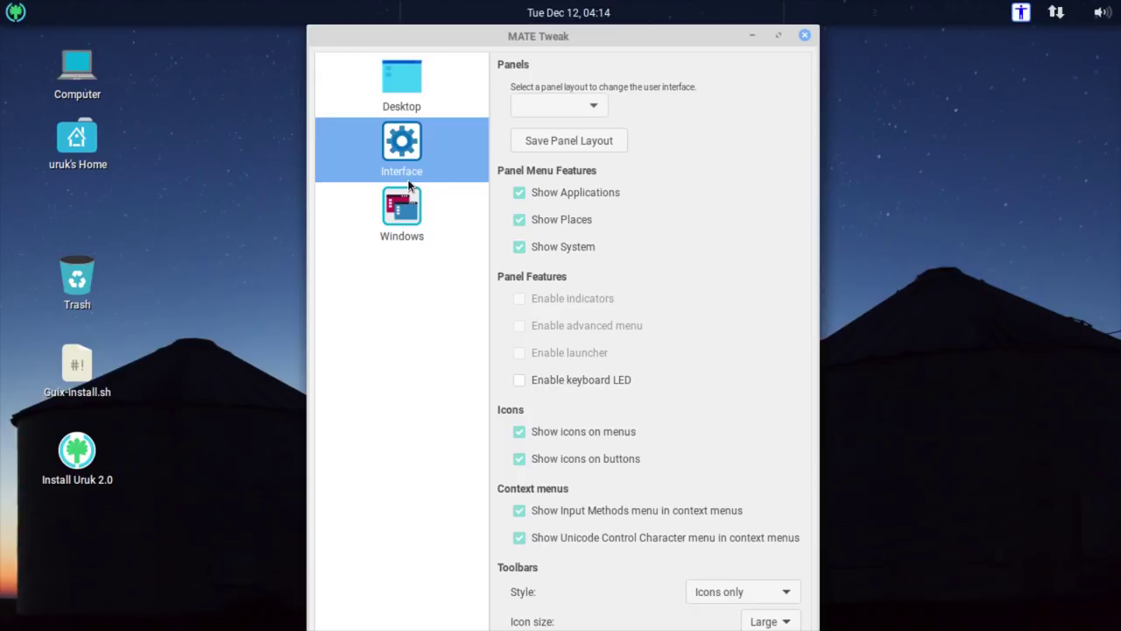
pyautogui.click(593, 105)
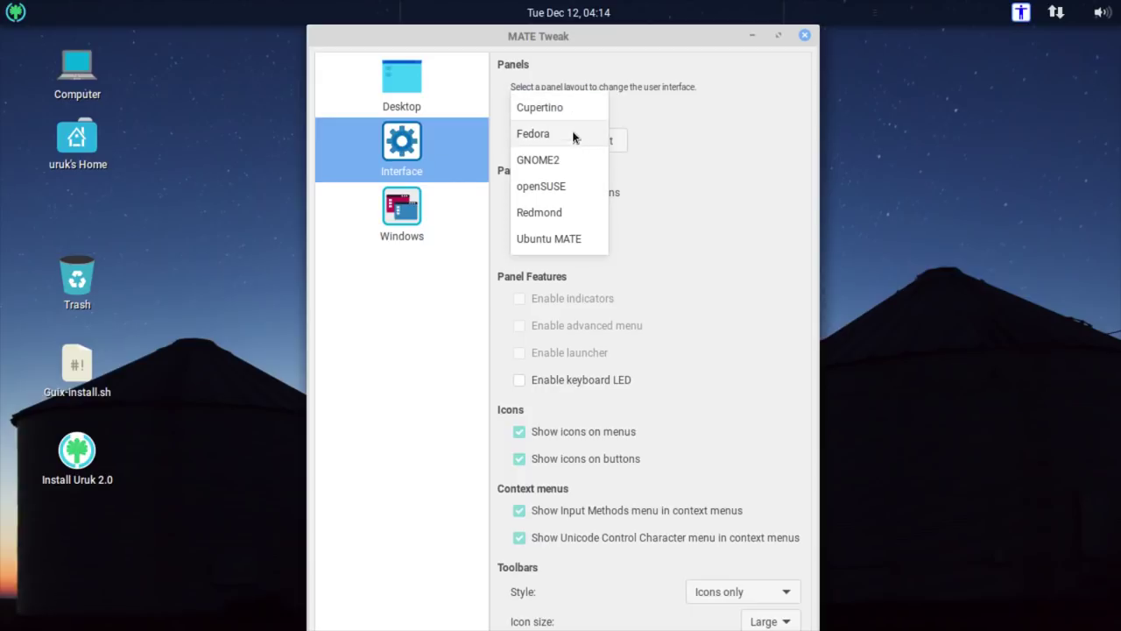
pyautogui.click(394, 219)
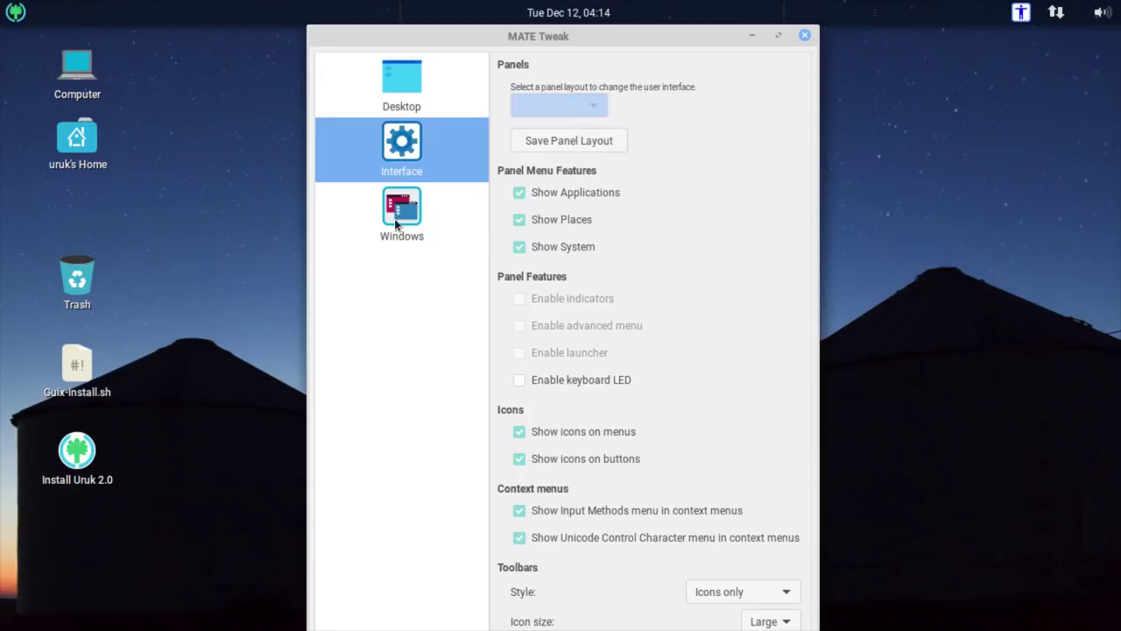
# View MATE Tweak's Windows settings and the available window managers without changing anything, and close MATE Tweak
pyautogui.click(393, 218)
pyautogui.click(622, 373)
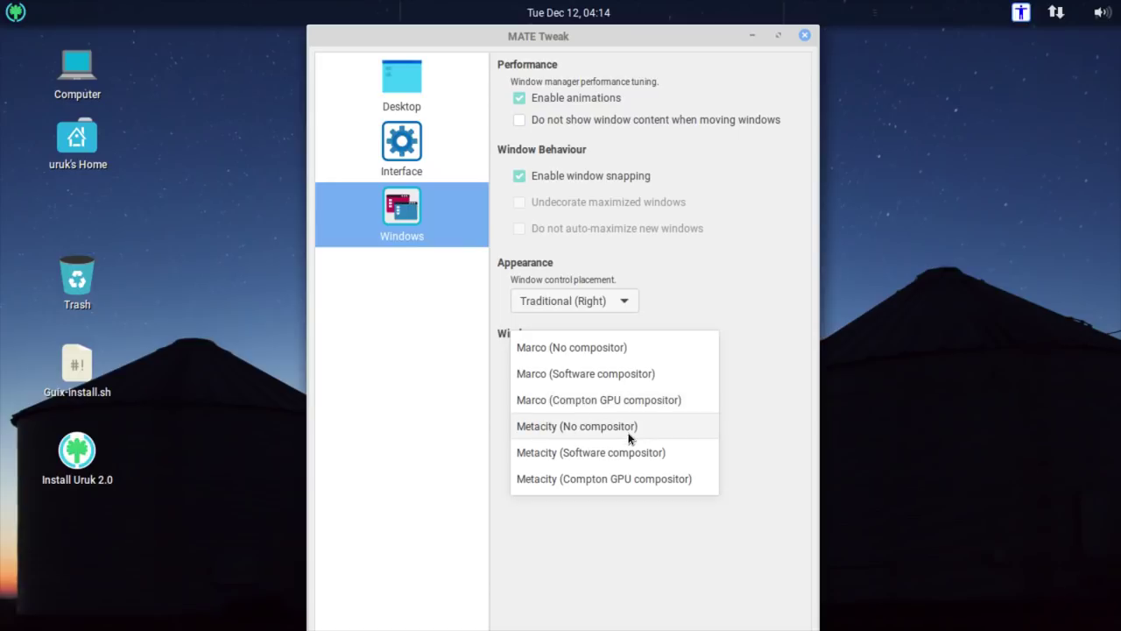
pyautogui.click(651, 504)
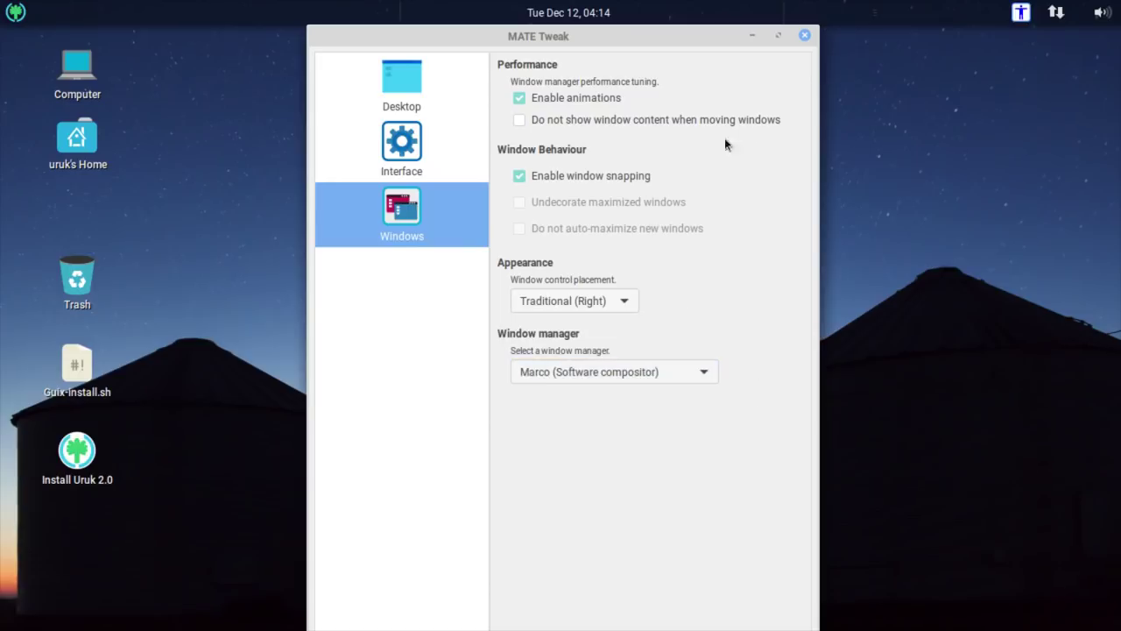
pyautogui.click(805, 35)
# Open the Control Center and move its window higher on the desktop
pyautogui.click(16, 11)
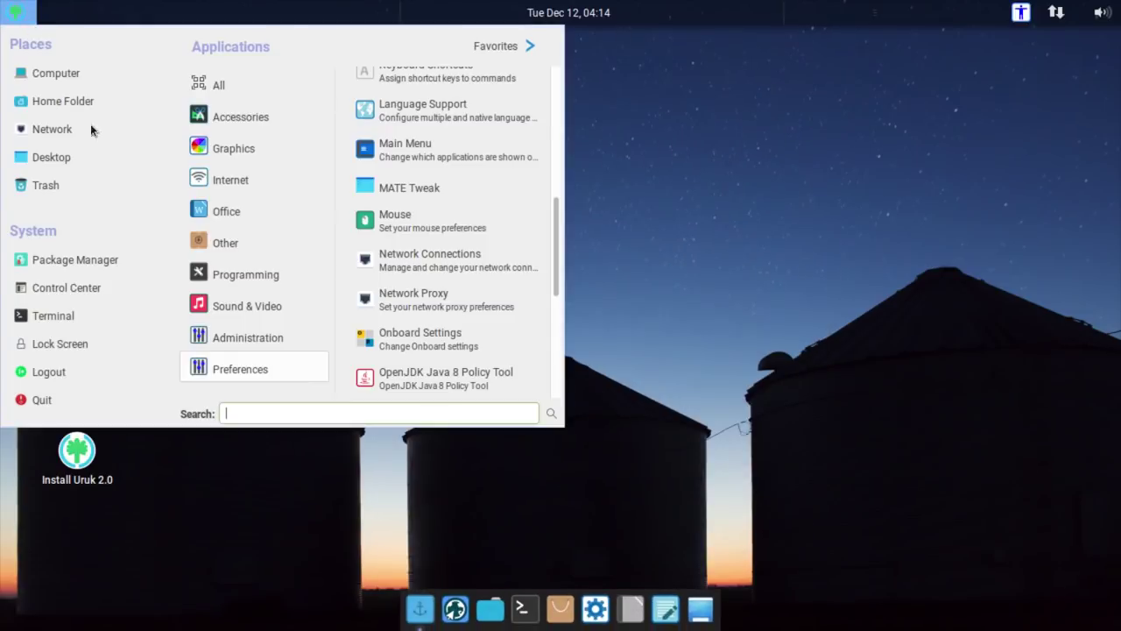
pyautogui.click(94, 293)
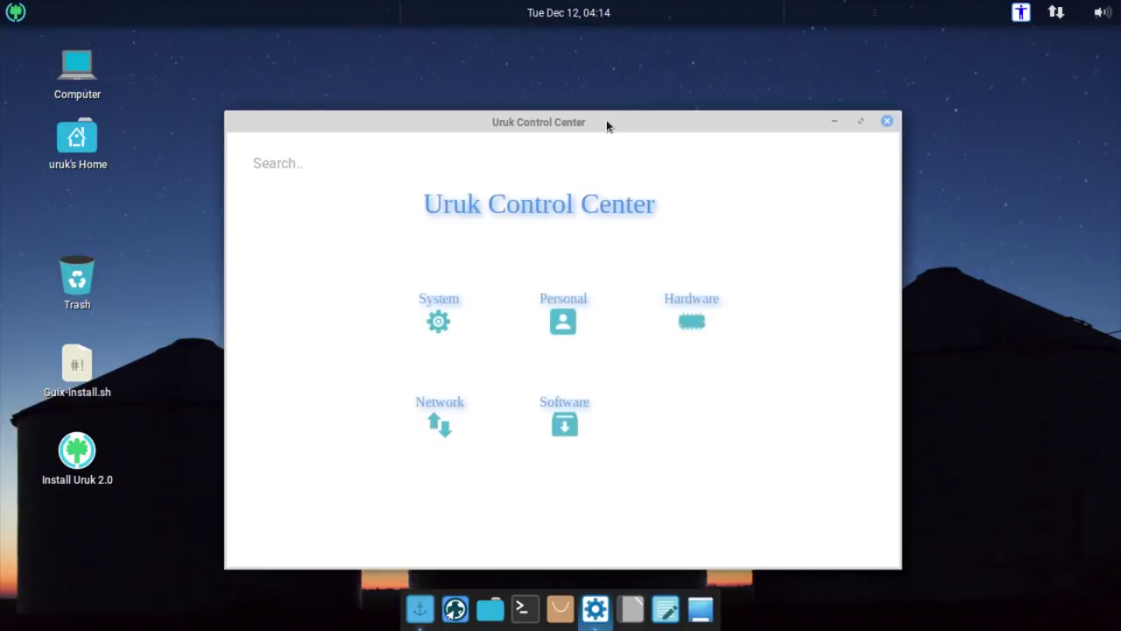
pyautogui.moveTo(606, 122); pyautogui.dragTo(584, 58)
# Open the Package Manager to view Synaptic, and close both it and the Control Center
pyautogui.click(16, 11)
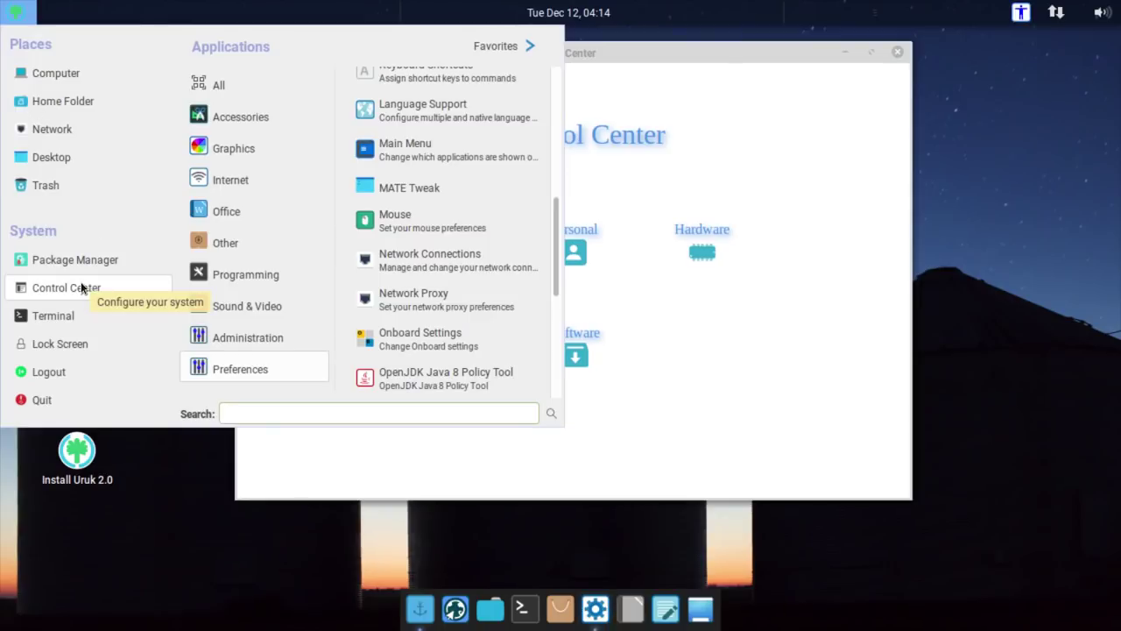
pyautogui.click(84, 258)
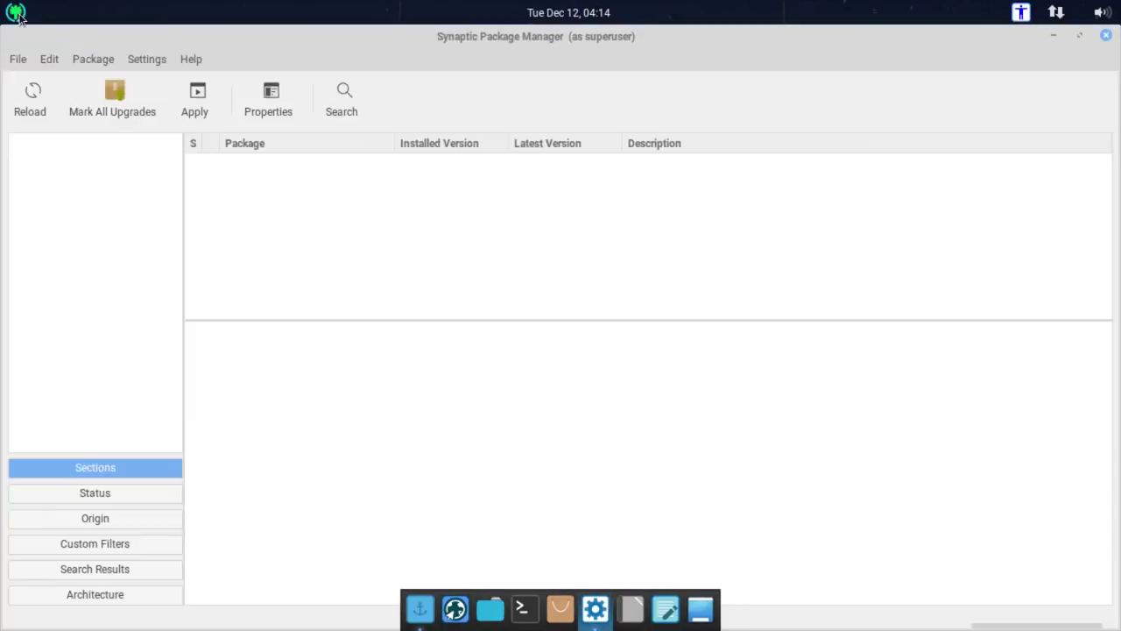
pyautogui.click(16, 11)
pyautogui.click(701, 104)
pyautogui.click(1106, 35)
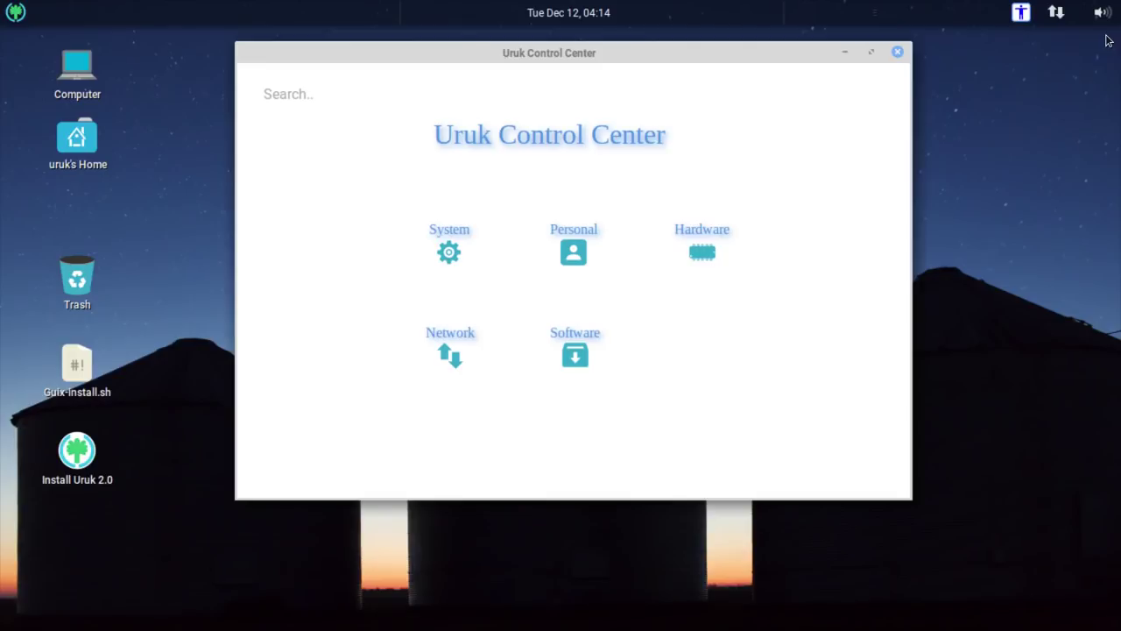
pyautogui.click(898, 52)
# View the favorite applications and return to the full list of application categories
pyautogui.click(15, 11)
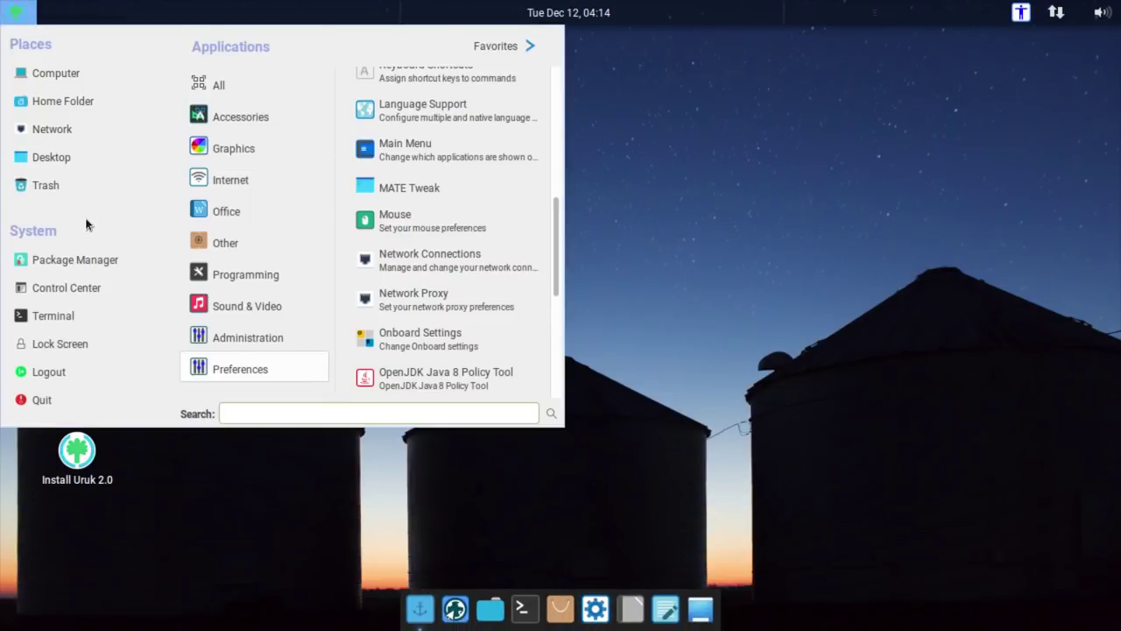
pyautogui.click(465, 52)
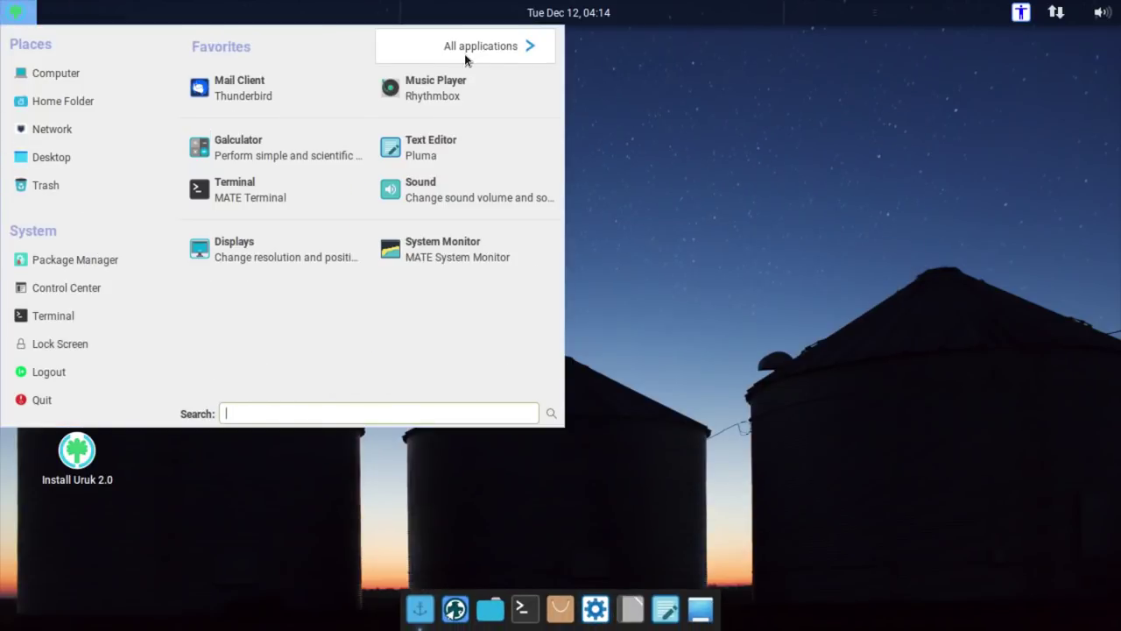
pyautogui.click(465, 52)
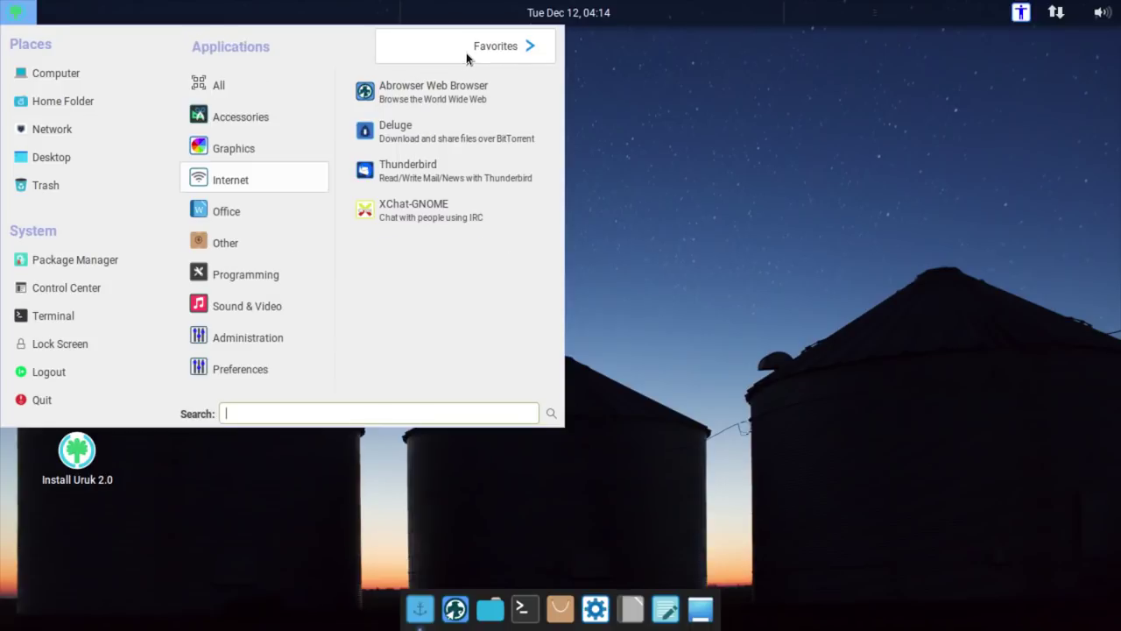
# Look through the entire Preferences category down to the Windows entry
pyautogui.click(256, 367)
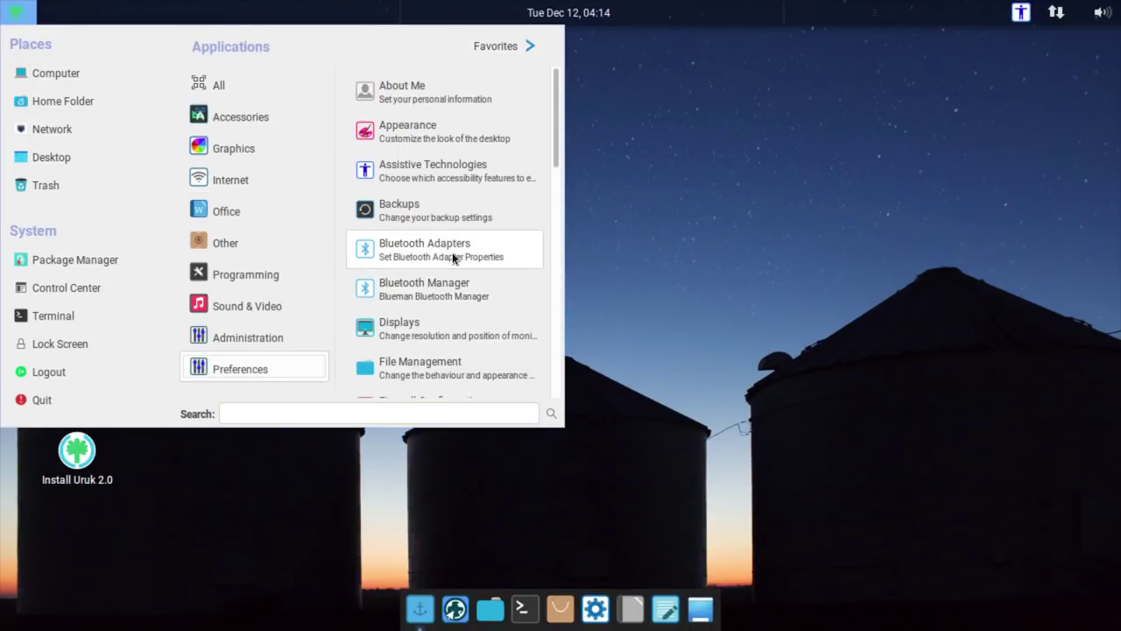
pyautogui.scroll(-5, 454, 257)
pyautogui.scroll(-5, 457, 219)
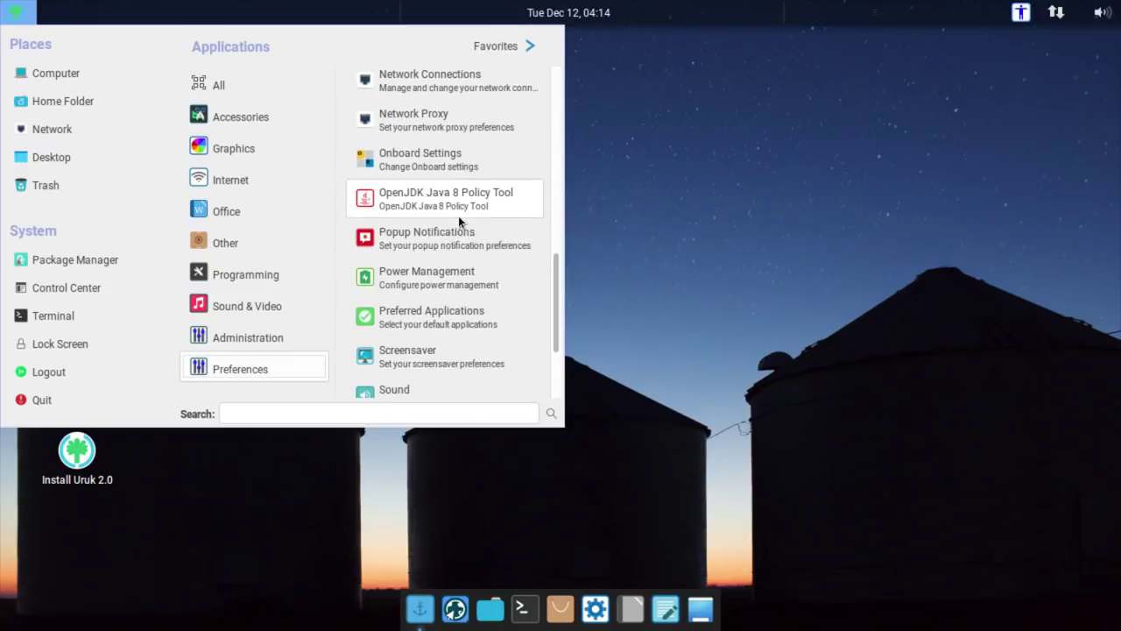
pyautogui.scroll(-4, 465, 242)
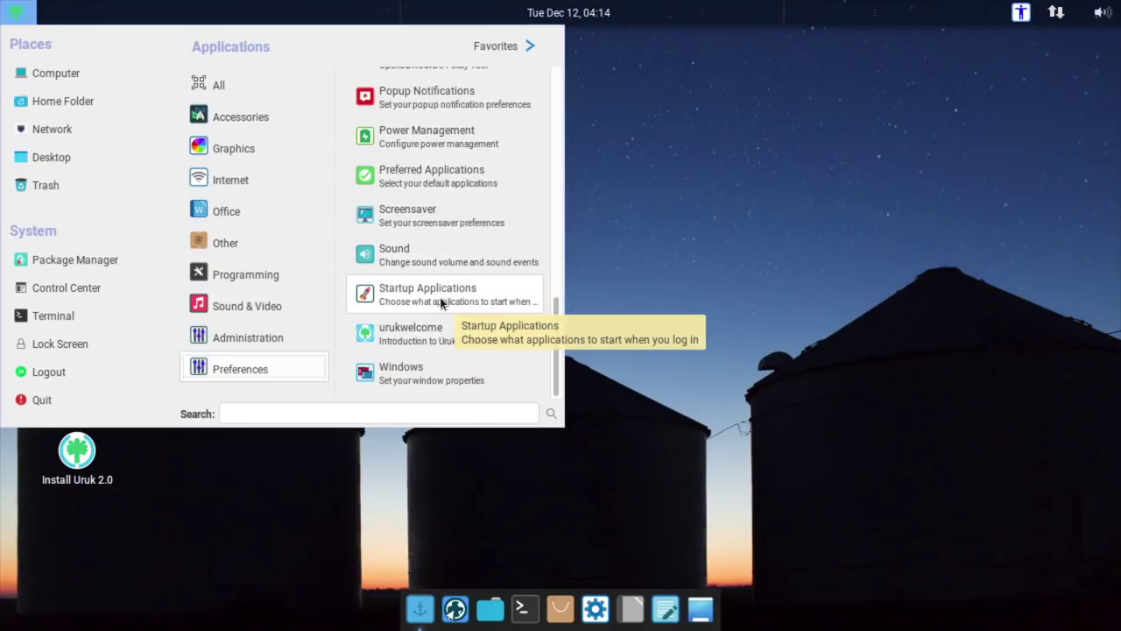
# Look through the Administration applications from GParted to Users and Groups, and view the Other category
pyautogui.click(293, 342)
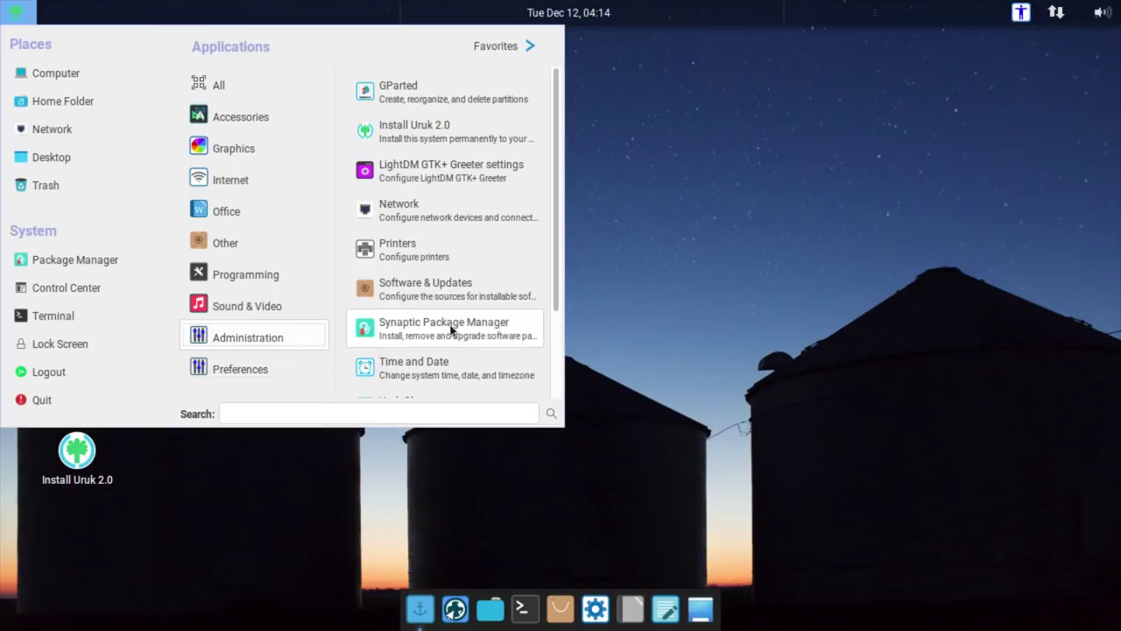
pyautogui.scroll(-3, 453, 329)
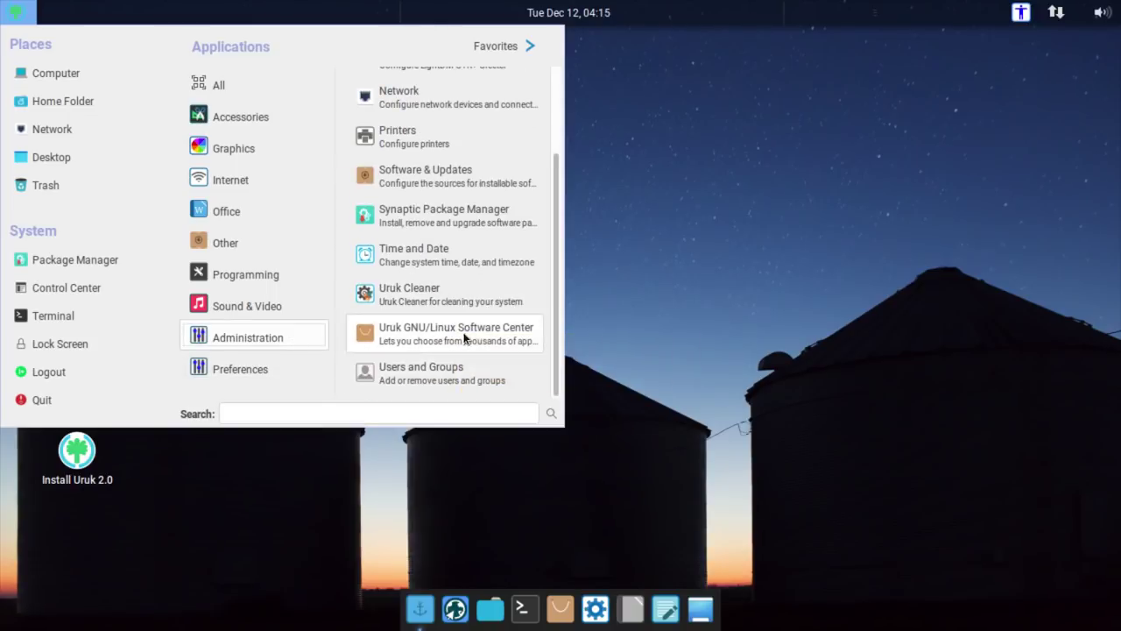
pyautogui.scroll(3, 464, 338)
pyautogui.scroll(-1, 447, 265)
pyautogui.scroll(1, 458, 284)
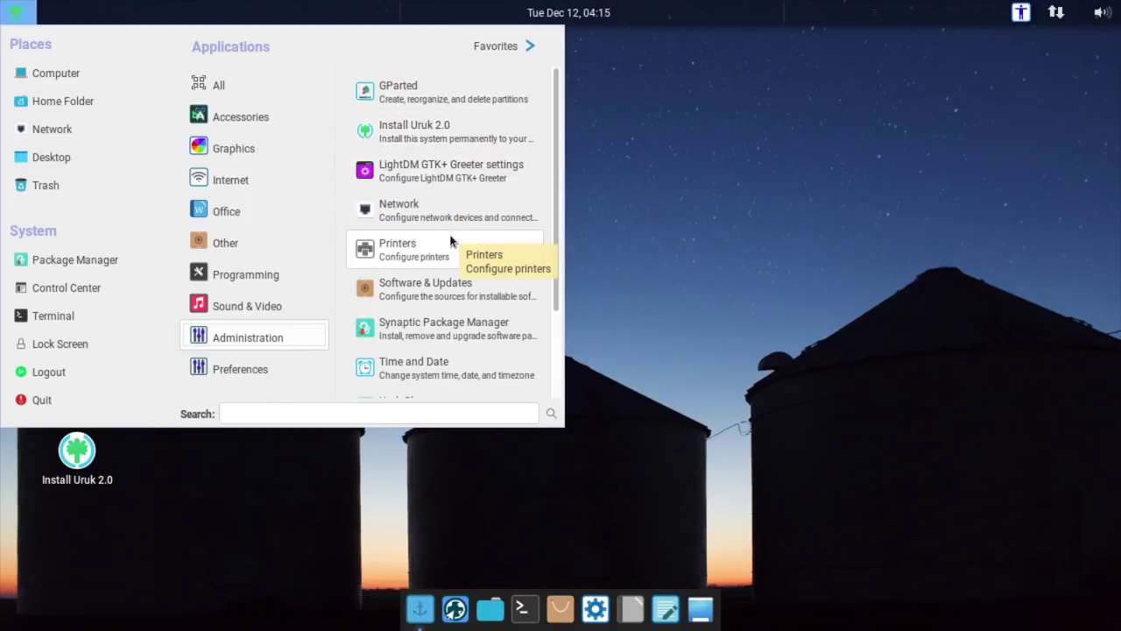
pyautogui.scroll(-3, 450, 240)
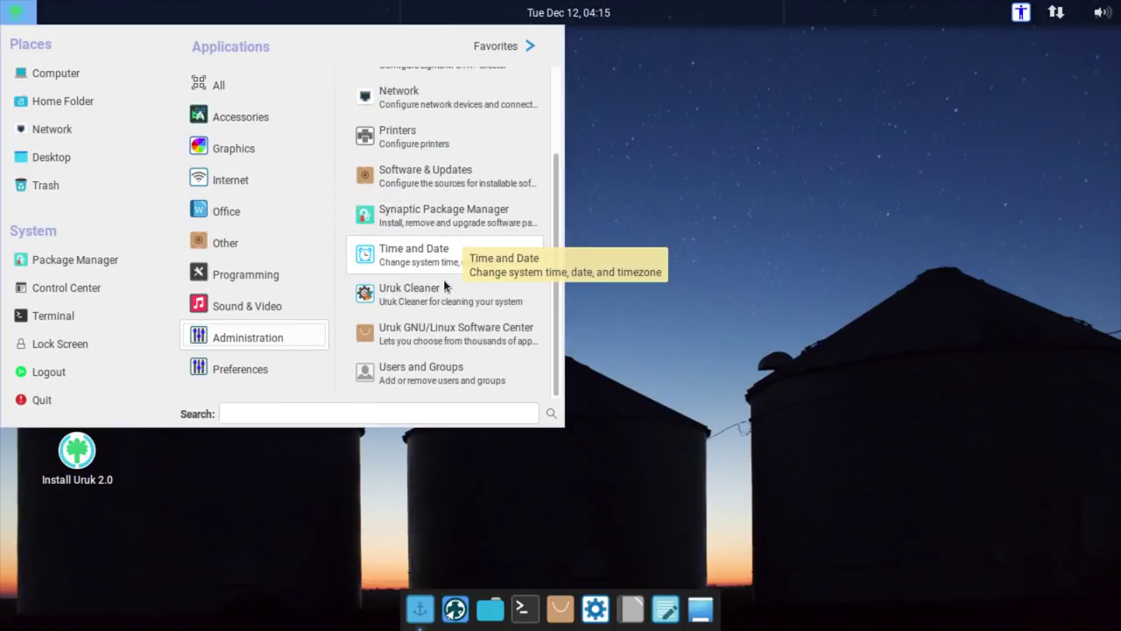
pyautogui.moveTo(248, 303)
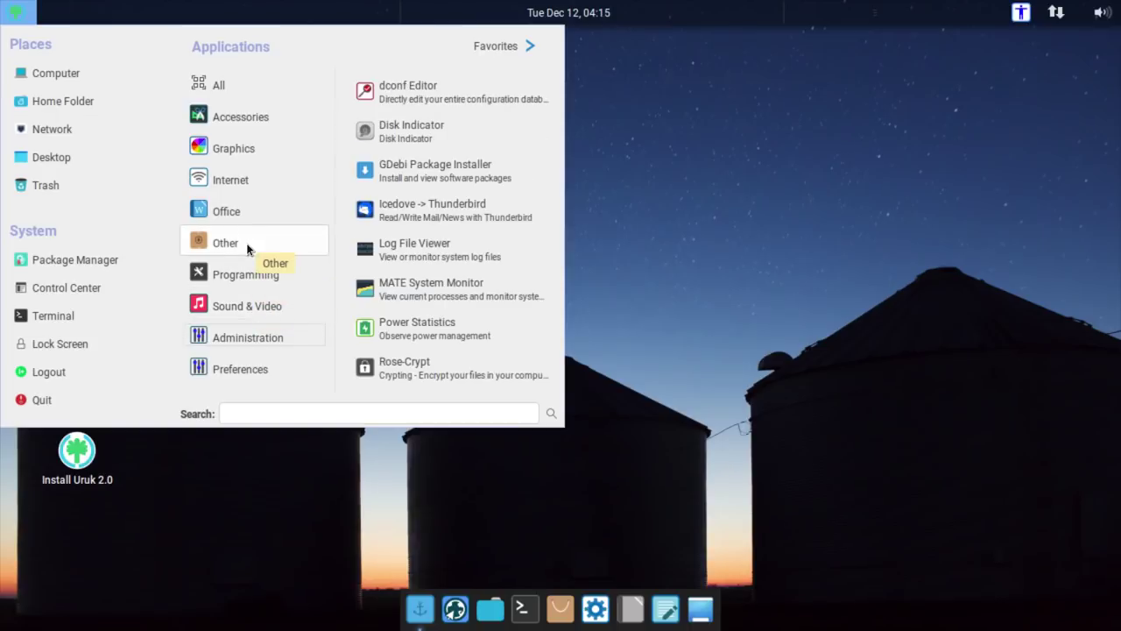
# Open the Control Center, move its window higher, view the Hardware category, and return to the category overview
pyautogui.click(79, 287)
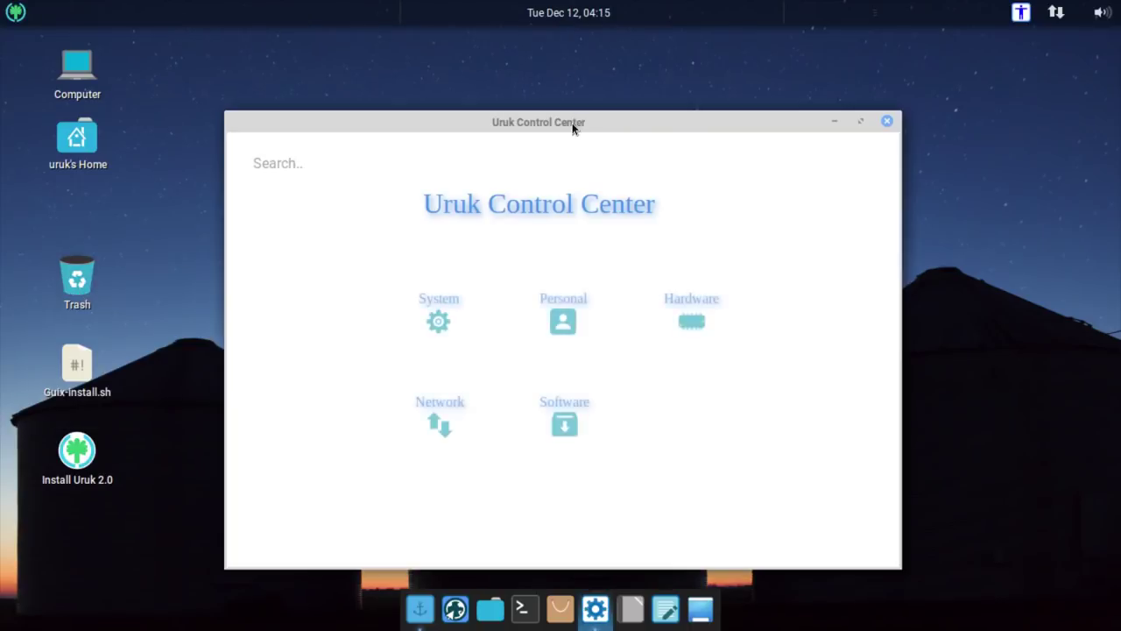
pyautogui.moveTo(573, 125); pyautogui.dragTo(561, 56)
pyautogui.click(680, 258)
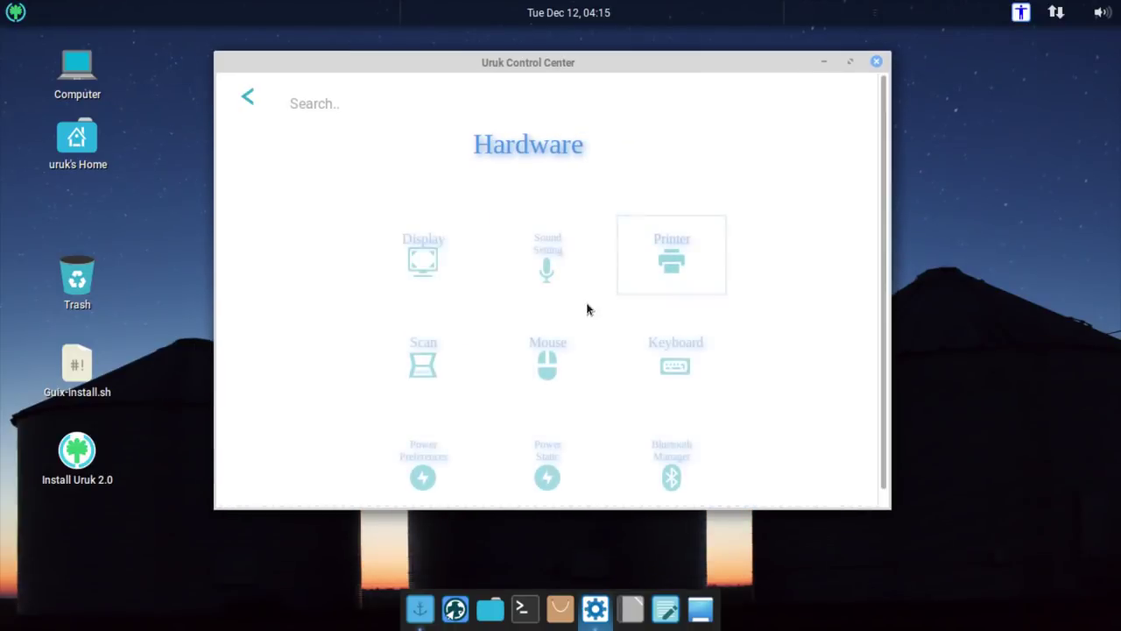
pyautogui.click(252, 101)
# Open Appearance from the Control Center's Personal category and move its window higher to view the themes
pyautogui.click(550, 253)
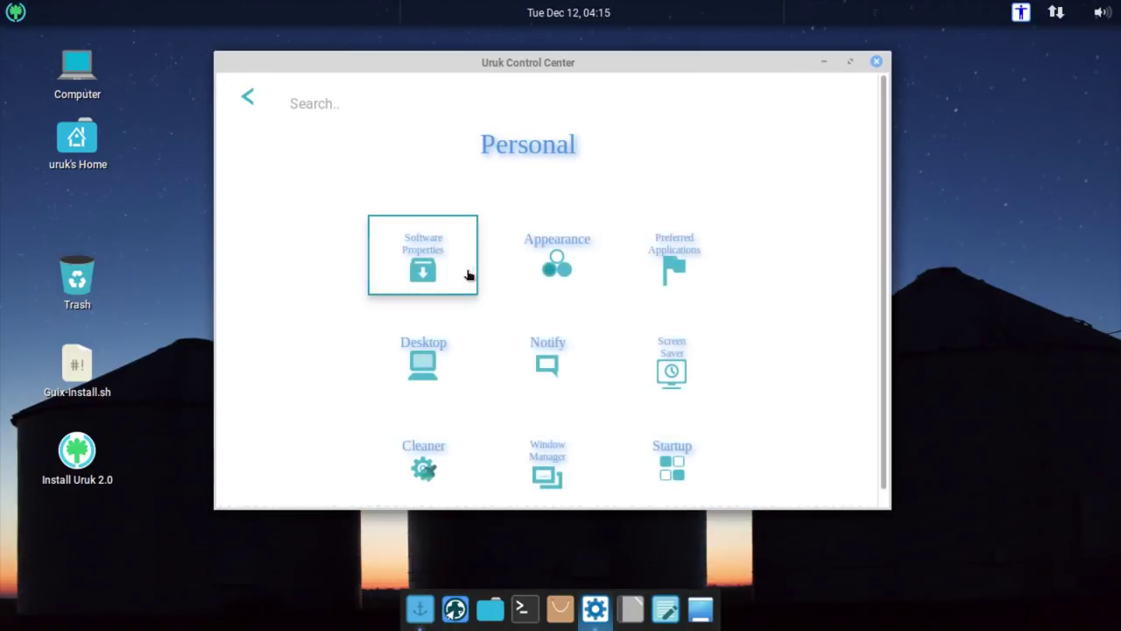
pyautogui.click(589, 273)
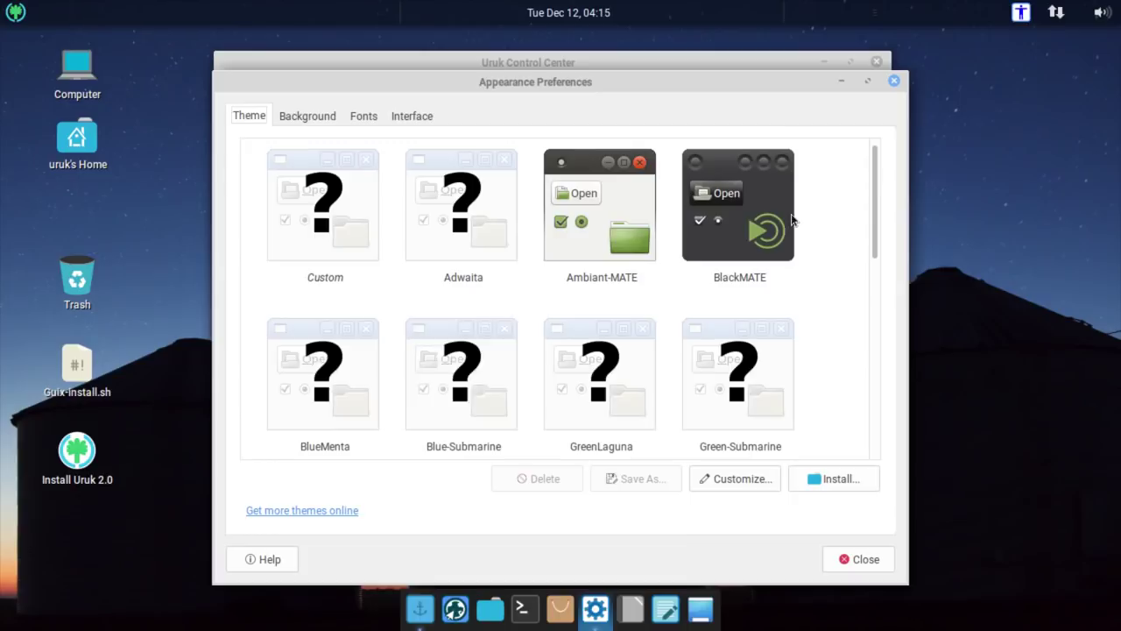
pyautogui.moveTo(550, 82); pyautogui.dragTo(547, 66)
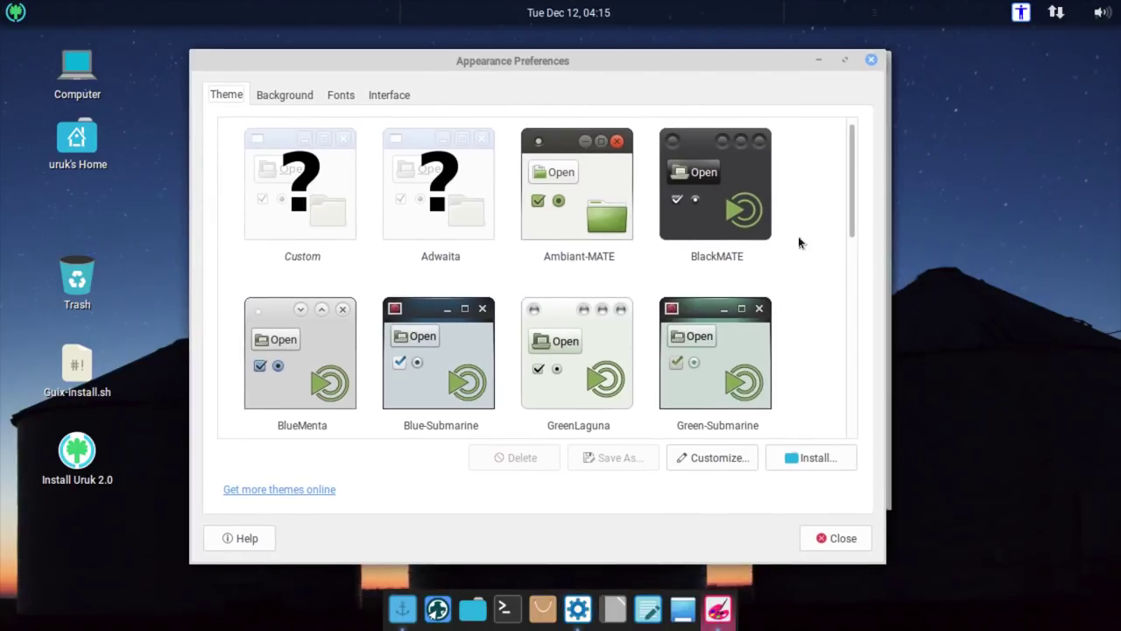
# Set the black-and-white gears picture as the desktop background and move the Appearance Preferences window aside to reveal it
pyautogui.click(285, 96)
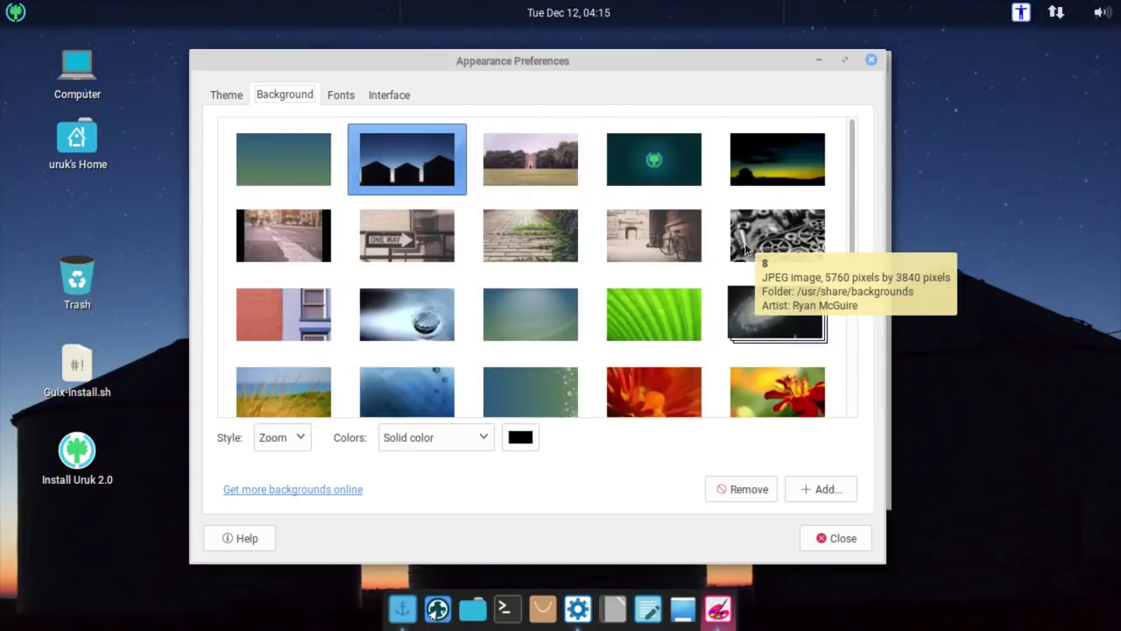
pyautogui.click(744, 242)
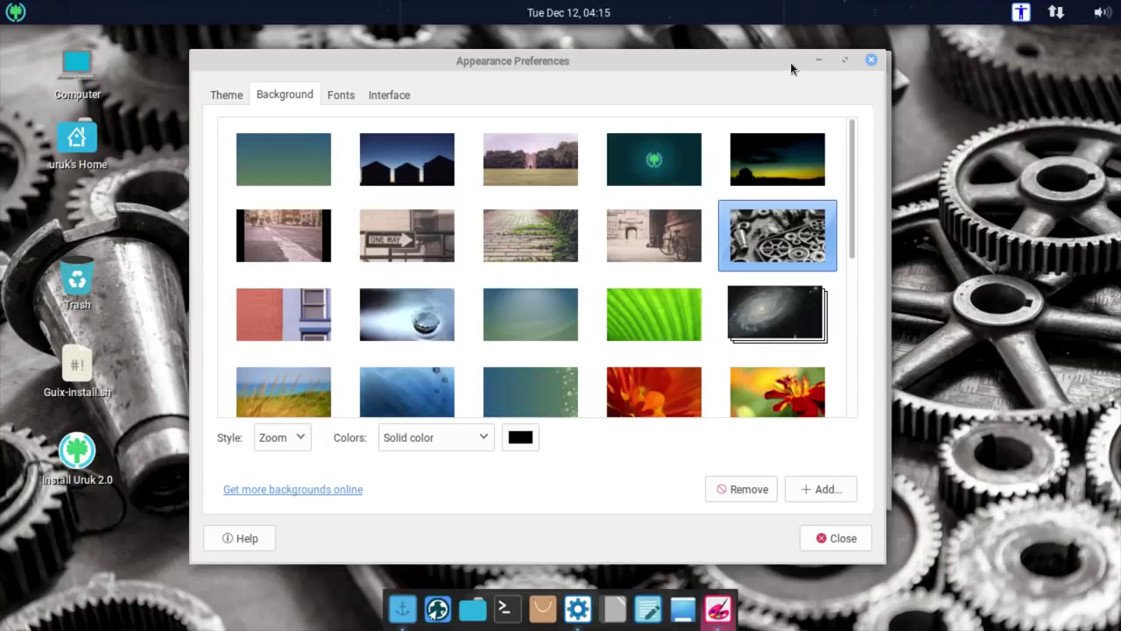
pyautogui.moveTo(789, 69); pyautogui.dragTo(526, 5)
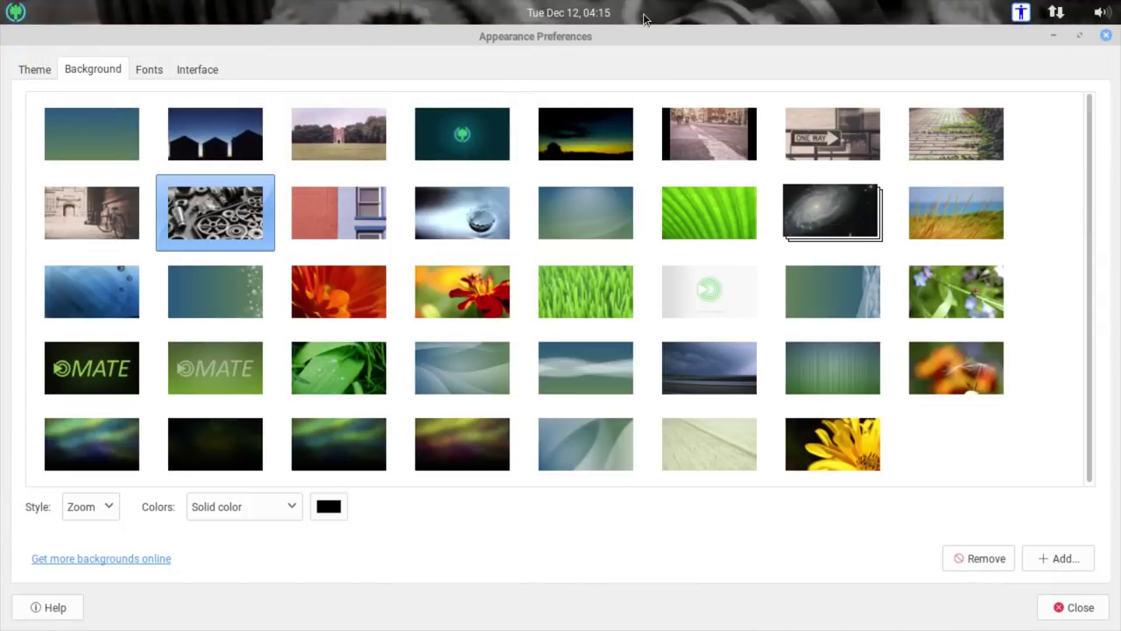
pyautogui.moveTo(455, 59); pyautogui.dragTo(323, 58)
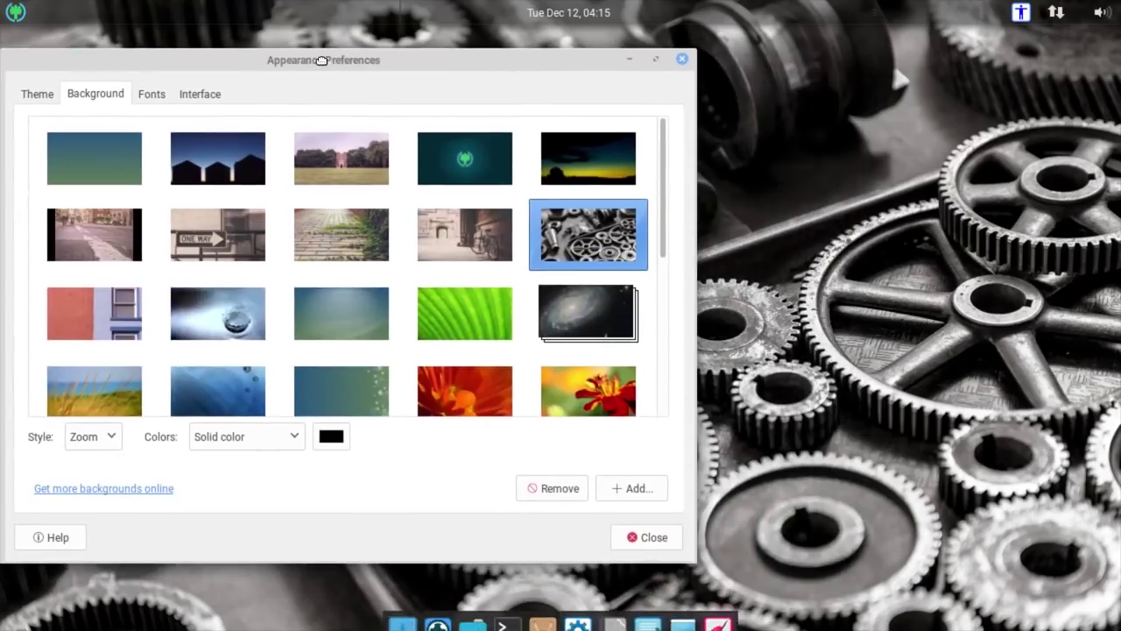
# Try the one-way sign and bicycle pictures as the desktop background, shifting the Appearance Preferences window further aside
pyautogui.click(210, 237)
pyautogui.moveTo(557, 60)
pyautogui.mouseDown()
pyautogui.moveTo(394, 114)
pyautogui.moveTo(363, 111)
pyautogui.moveTo(540, 67)
pyautogui.mouseUp()
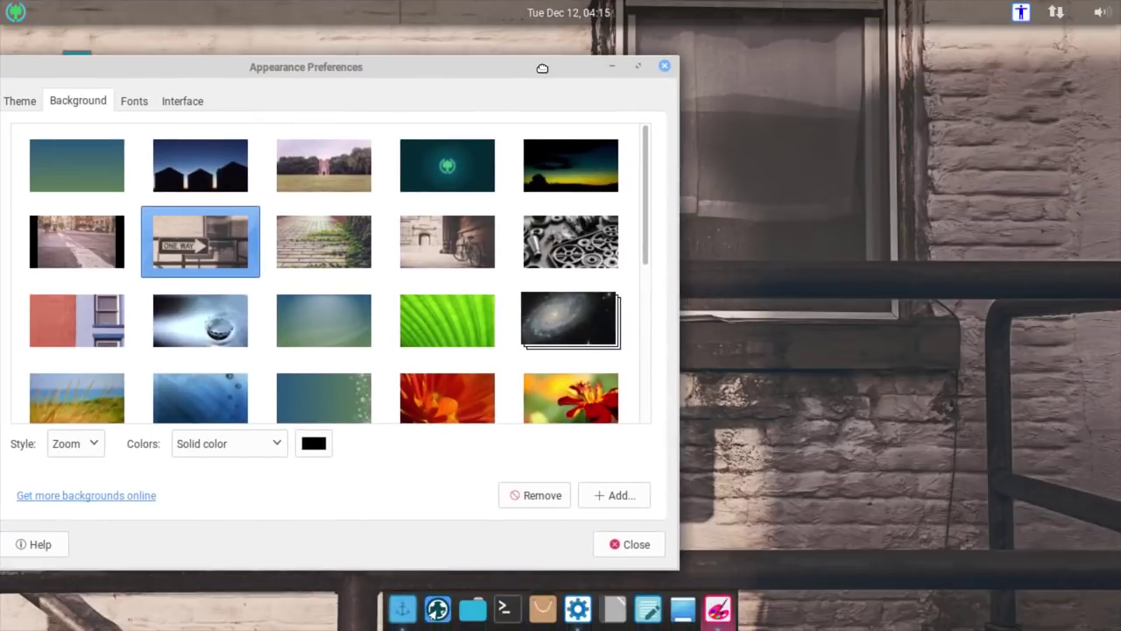
pyautogui.click(480, 239)
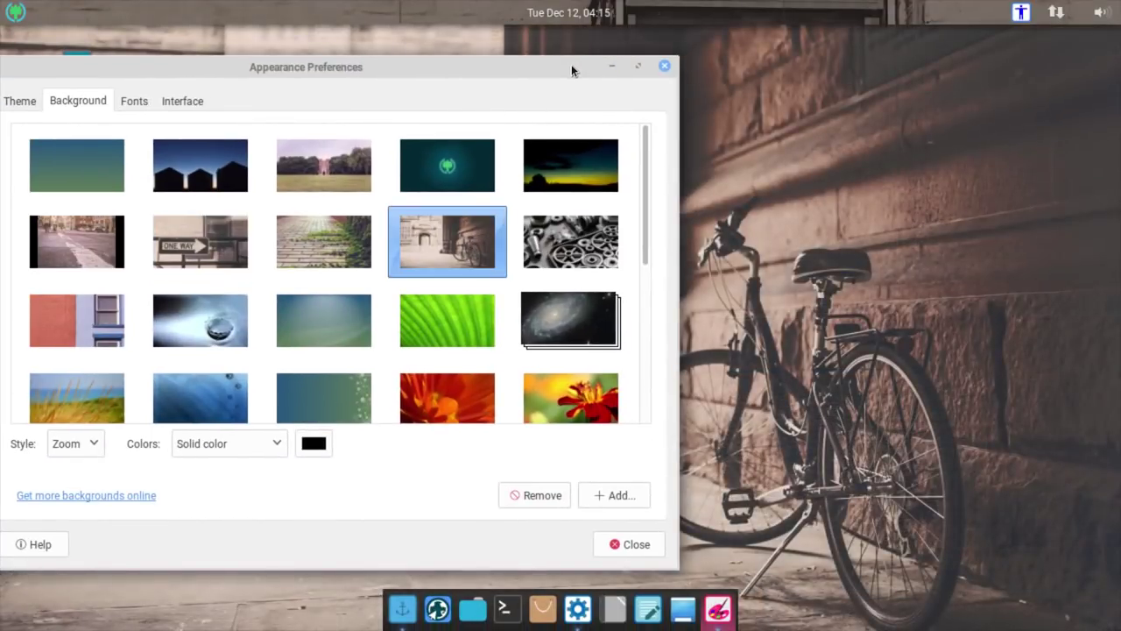
pyautogui.moveTo(571, 64); pyautogui.dragTo(540, 62)
# Try the street and brick wall backgrounds, and set the picture of the lawn with trees as the desktop background
pyautogui.click(33, 230)
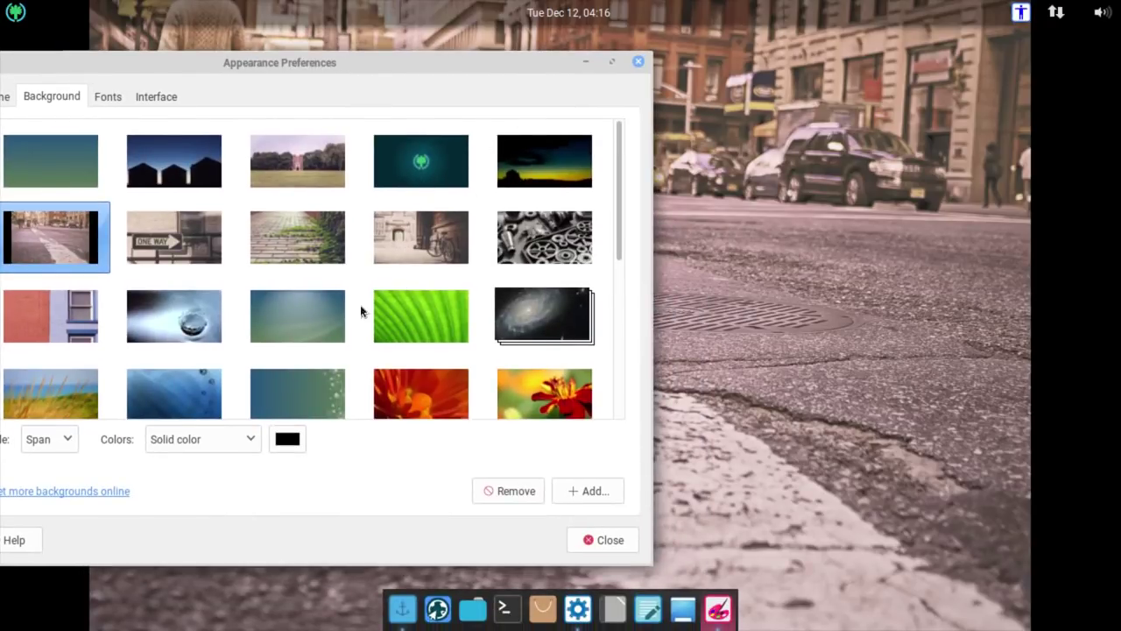
pyautogui.click(79, 335)
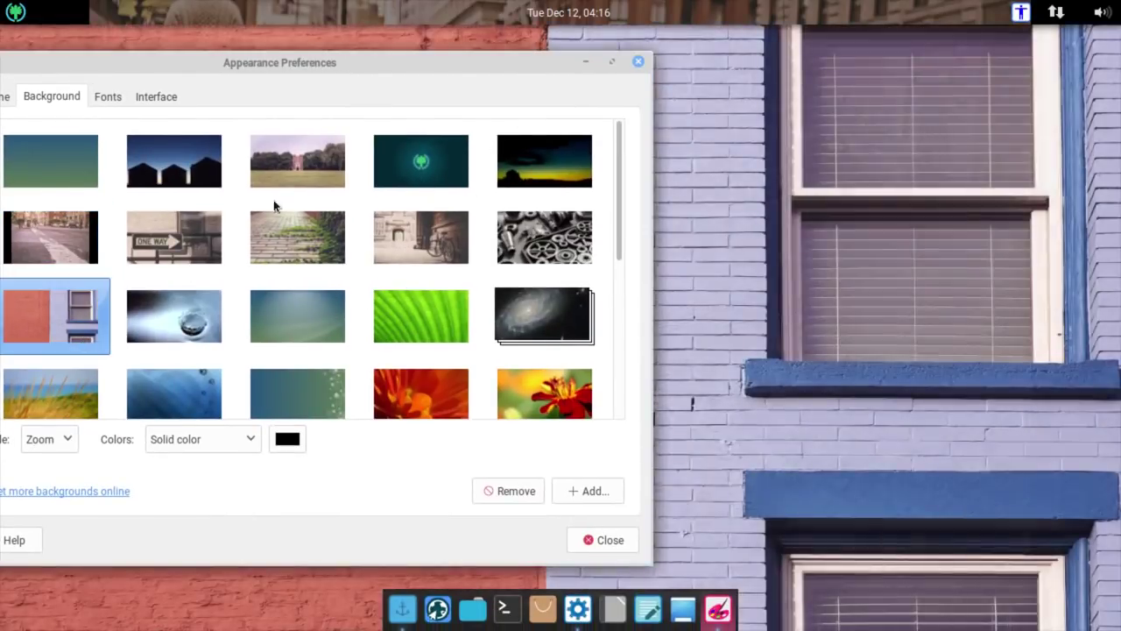
pyautogui.click(293, 183)
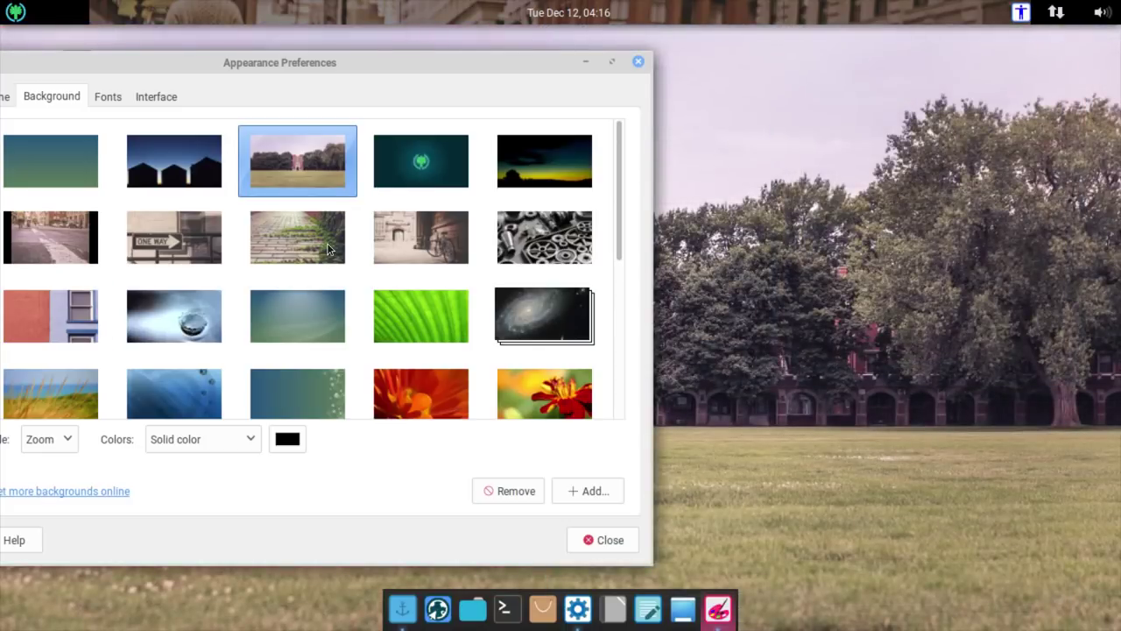
# Try the brick path and dark sunset pictures as the desktop background and browse the remaining backgrounds
pyautogui.click(333, 251)
pyautogui.click(528, 158)
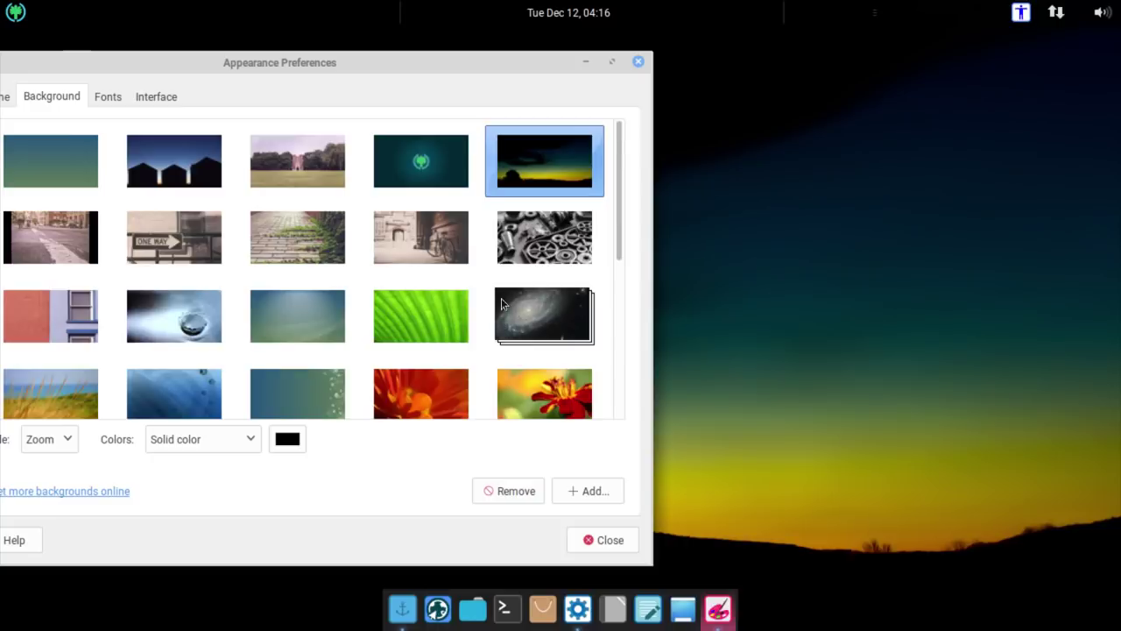
pyautogui.scroll(-6, 497, 302)
pyautogui.scroll(-2, 446, 300)
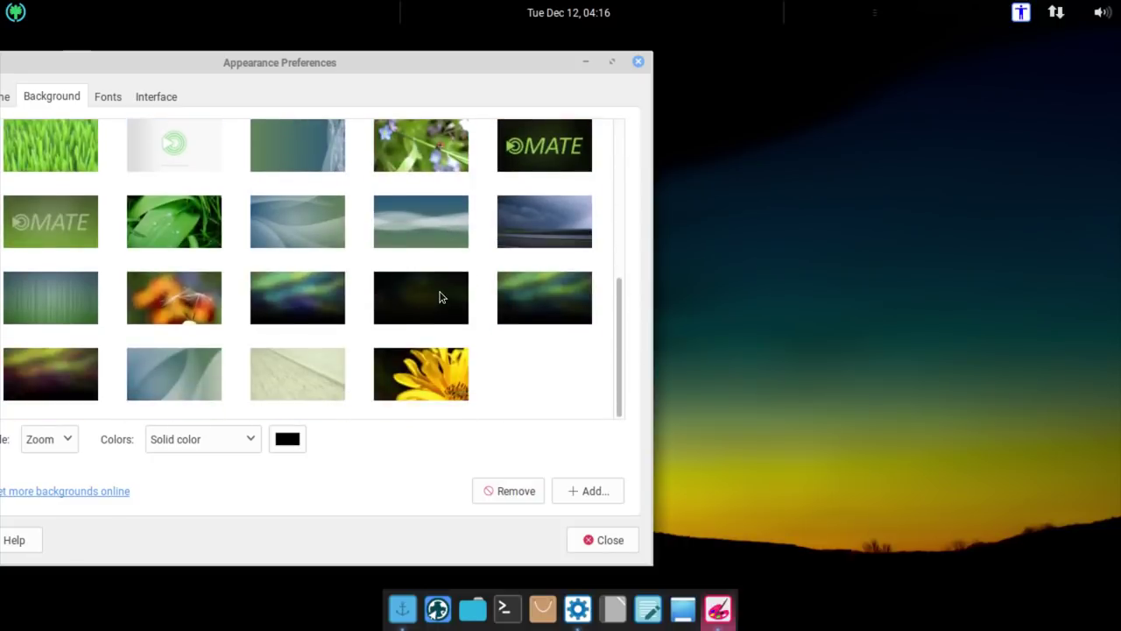
# Set the picture of three silos at dusk as the desktop background and move the Appearance Preferences window back fully into view
pyautogui.scroll(8, 442, 298)
pyautogui.click(205, 171)
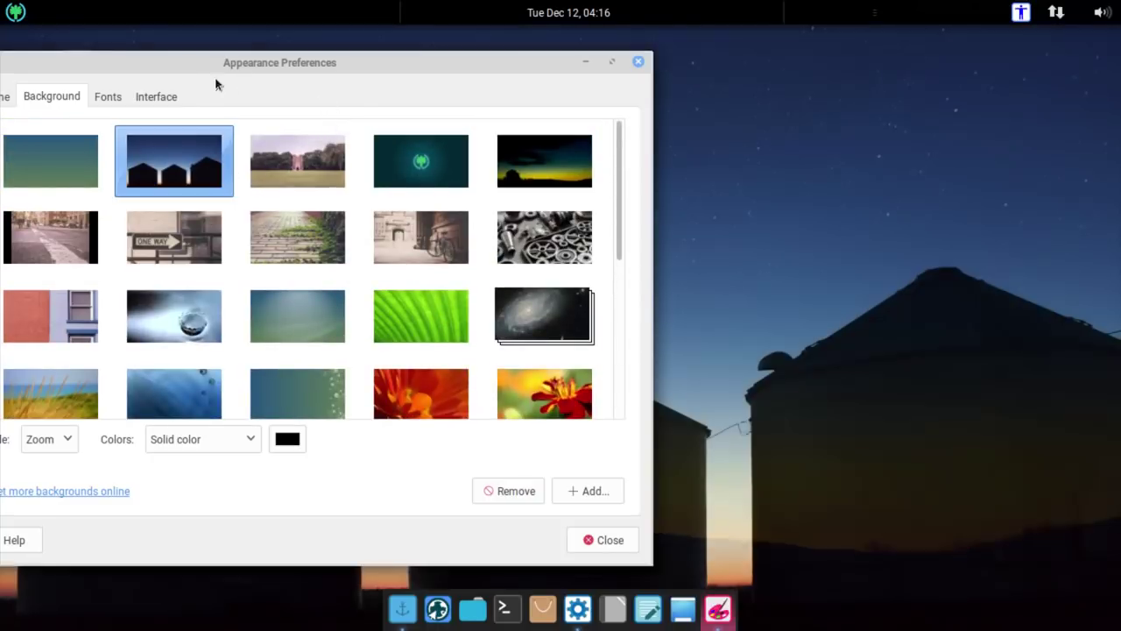
pyautogui.moveTo(188, 58); pyautogui.dragTo(385, 51)
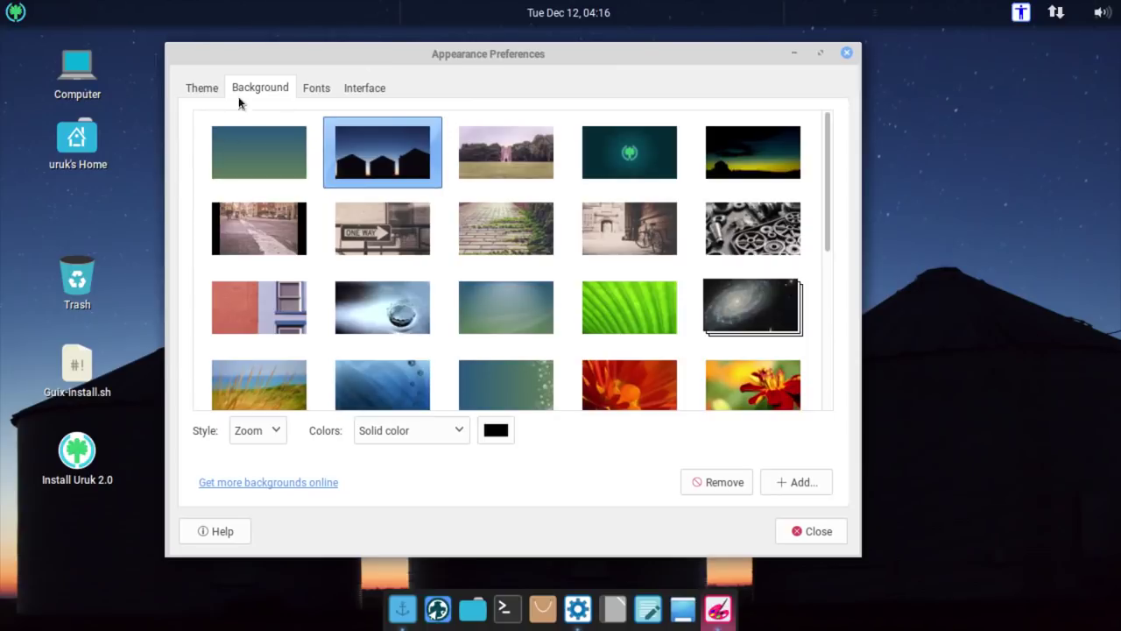
# Look through all the available desktop themes in Appearance Preferences, from Custom to Uruk-Y
pyautogui.click(210, 93)
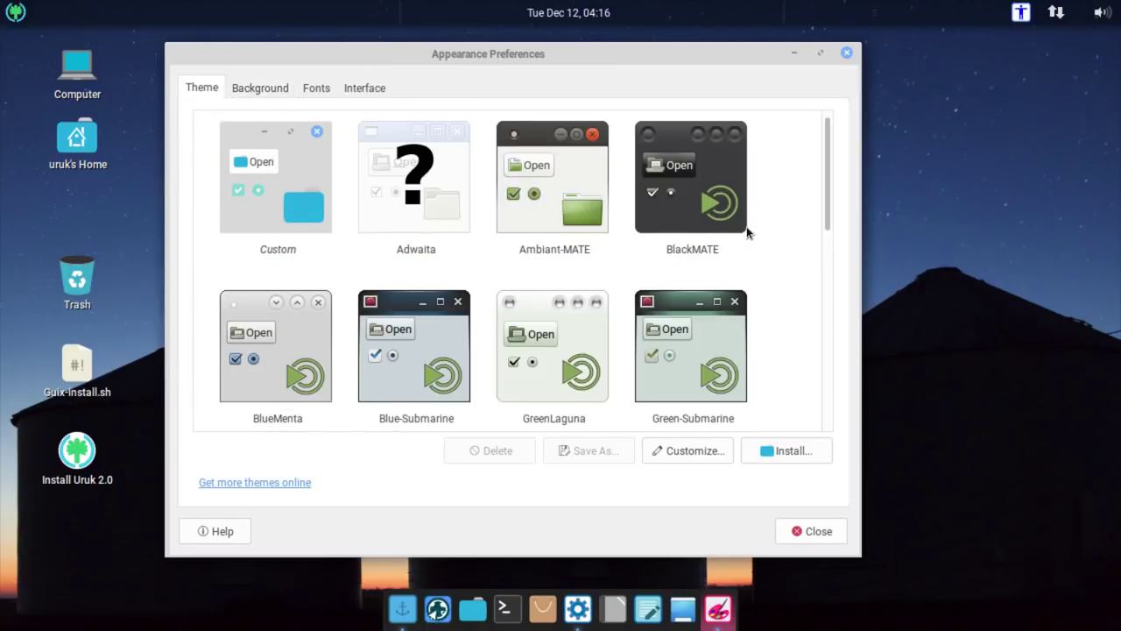
pyautogui.scroll(-2, 793, 236)
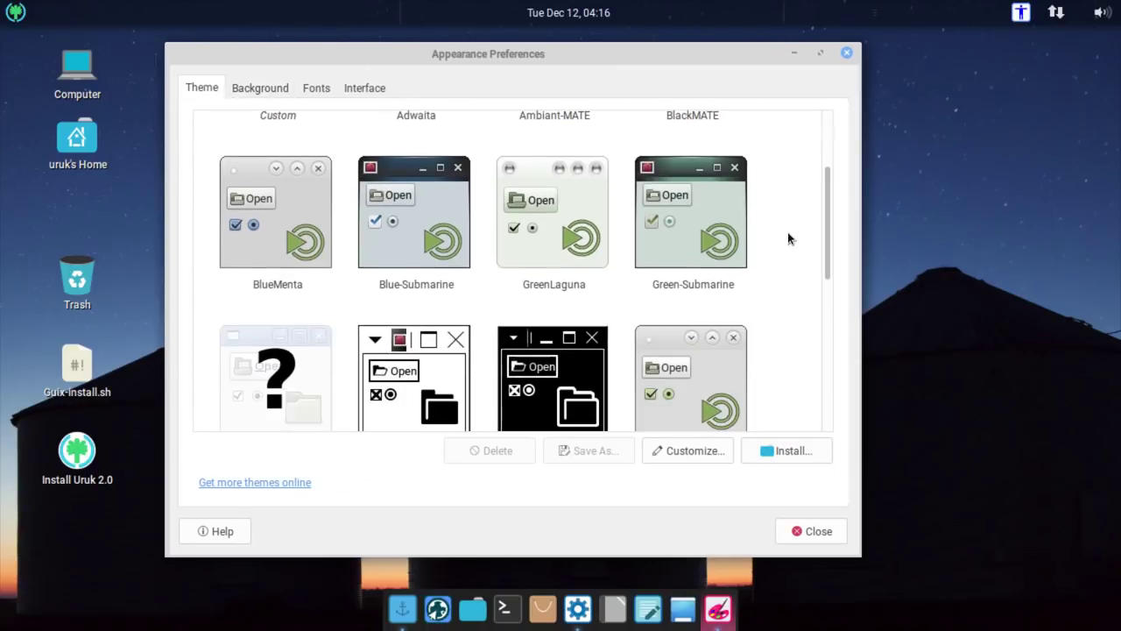
pyautogui.scroll(-4, 787, 235)
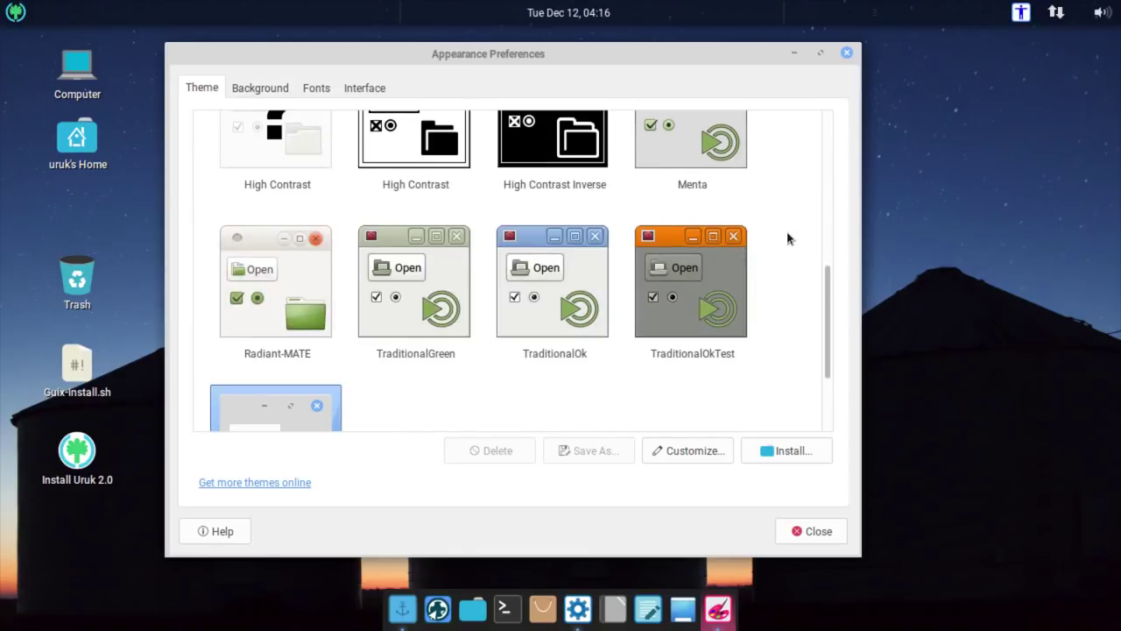
pyautogui.scroll(-2, 787, 238)
pyautogui.scroll(10, 787, 238)
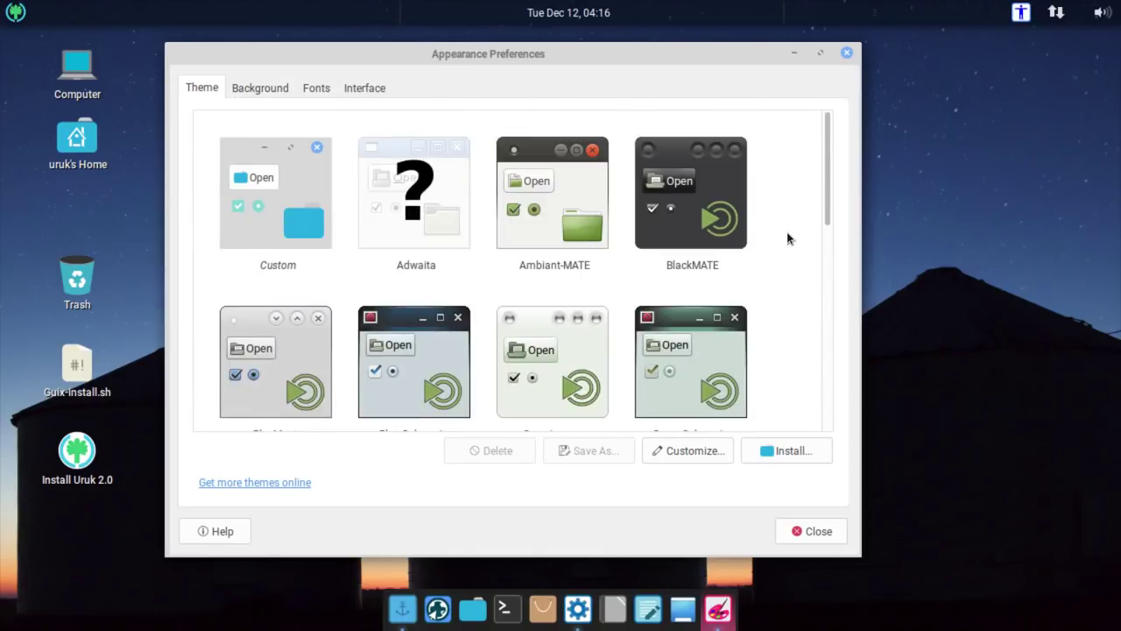
pyautogui.scroll(-10, 787, 238)
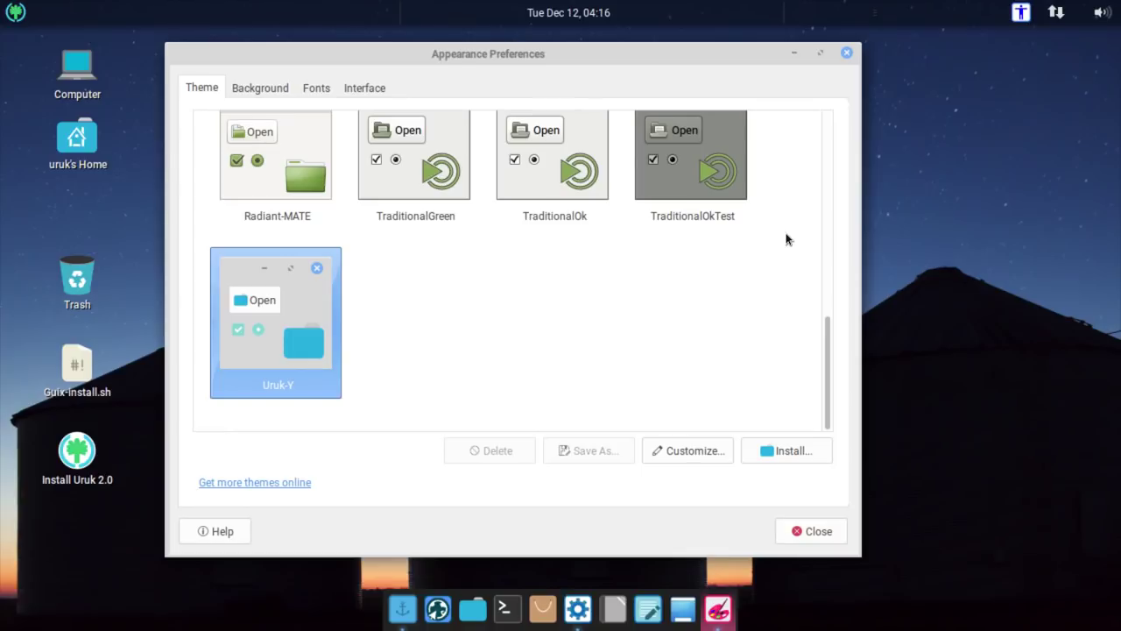
# View the Background, Interface and Fonts settings of Appearance Preferences and close its window
pyautogui.click(270, 88)
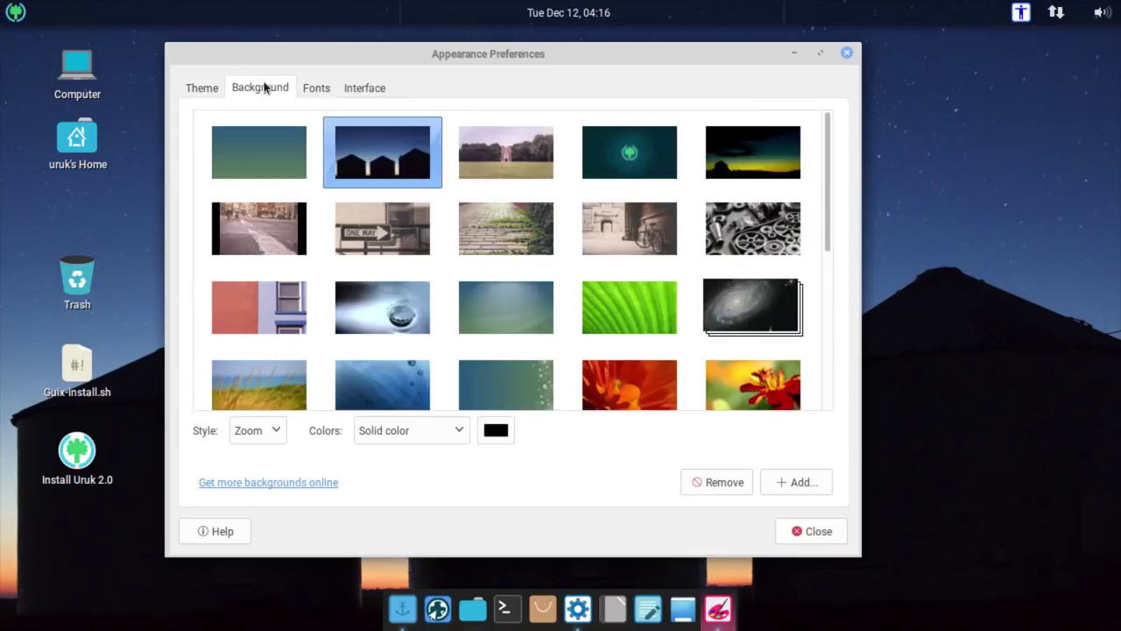
pyautogui.click(316, 87)
pyautogui.click(368, 87)
pyautogui.click(320, 88)
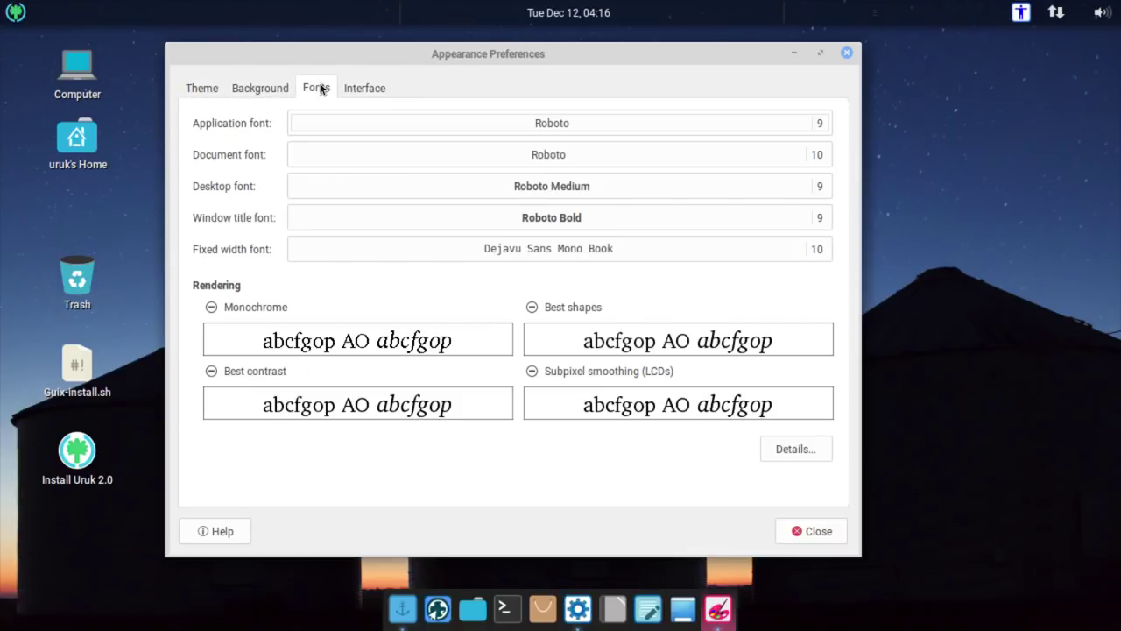
pyautogui.click(810, 530)
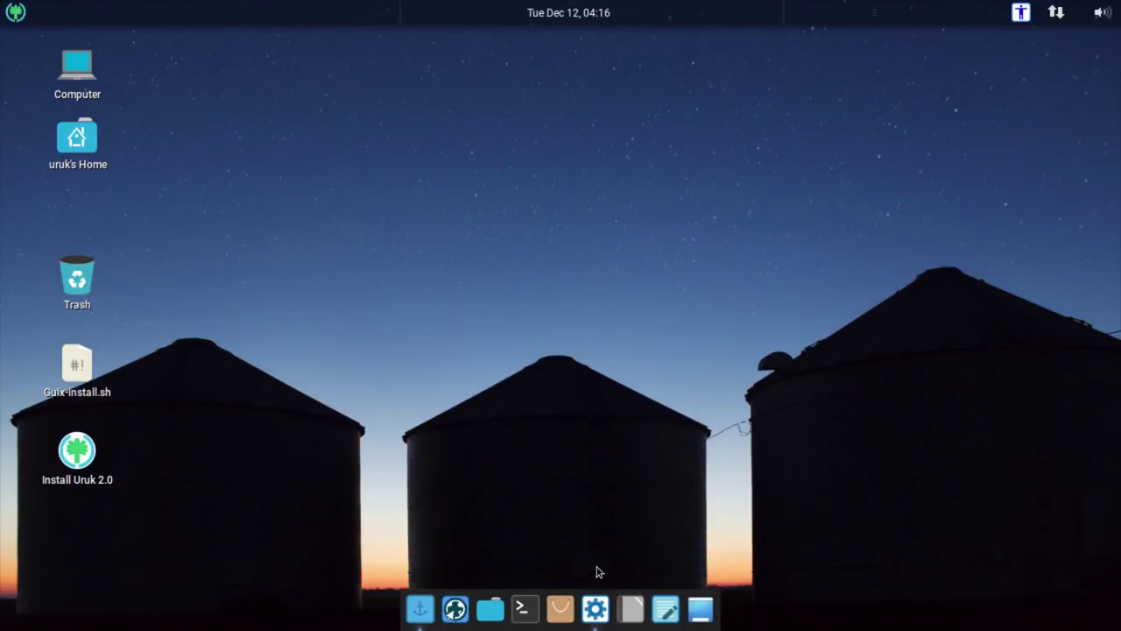
# Review the entries in the Control Center's Personal and System categories and close the Control Center
pyautogui.click(596, 607)
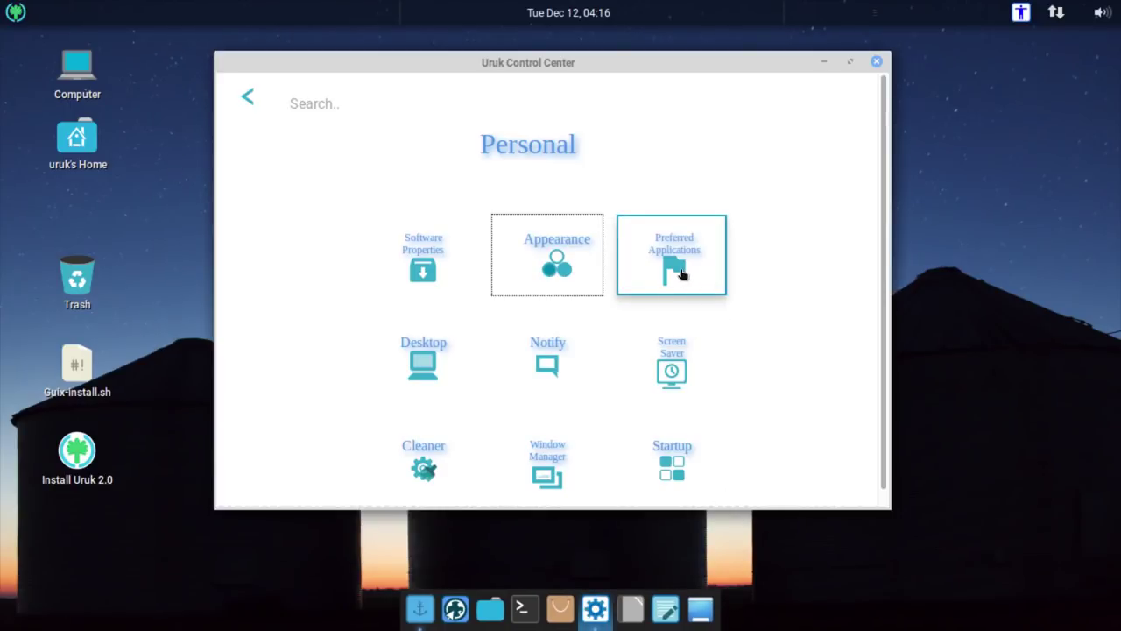
pyautogui.scroll(-1, 658, 356)
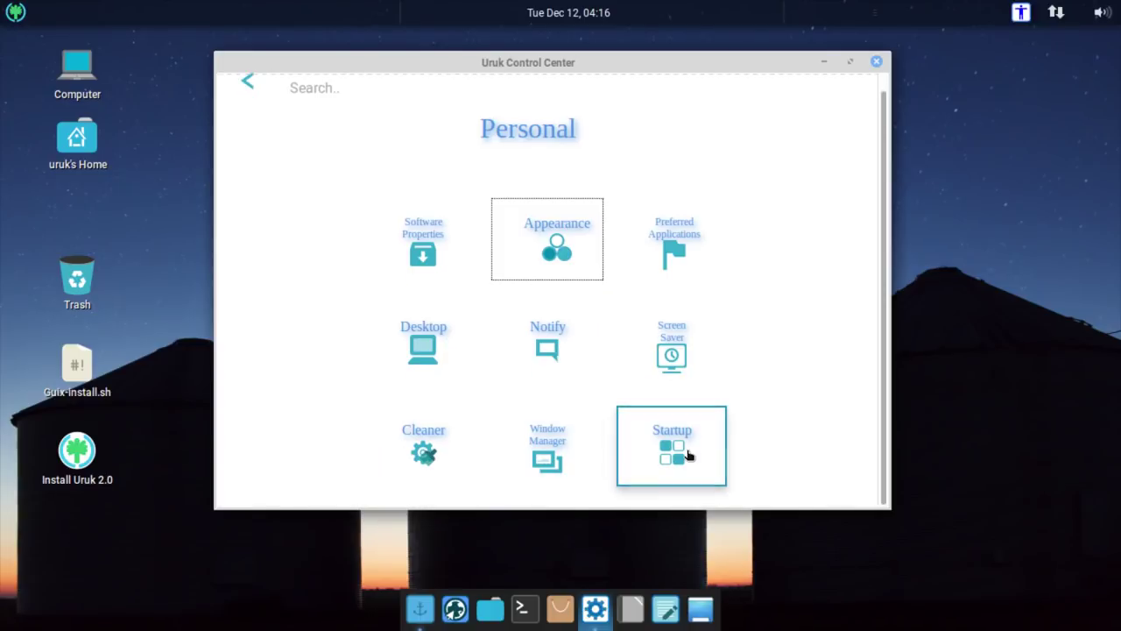
pyautogui.click(247, 83)
pyautogui.click(474, 281)
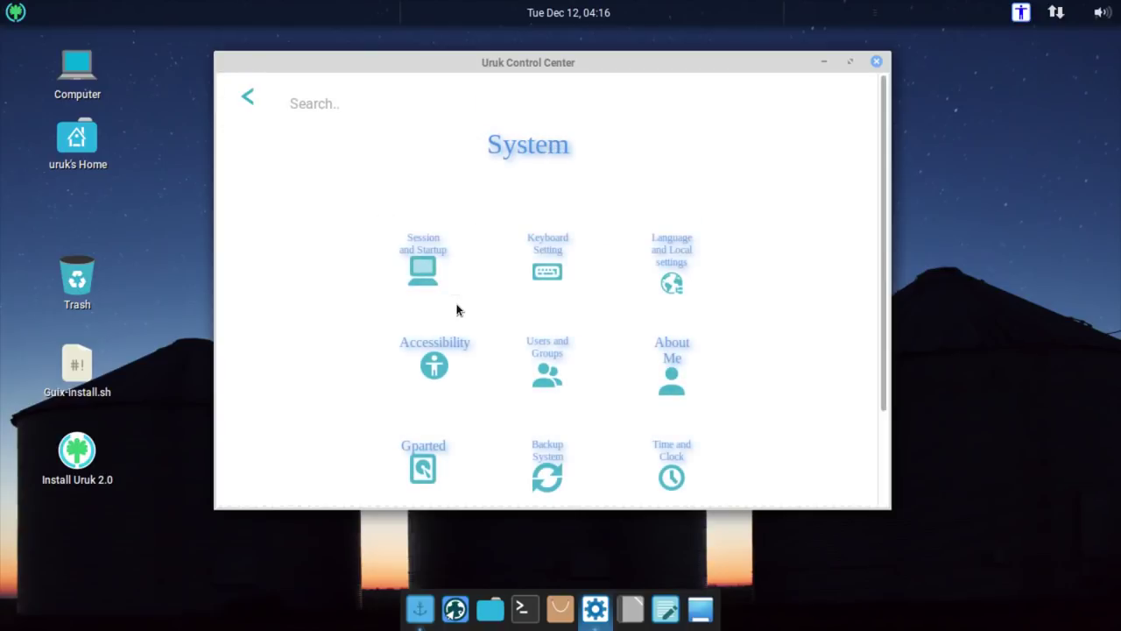
pyautogui.scroll(-3, 473, 391)
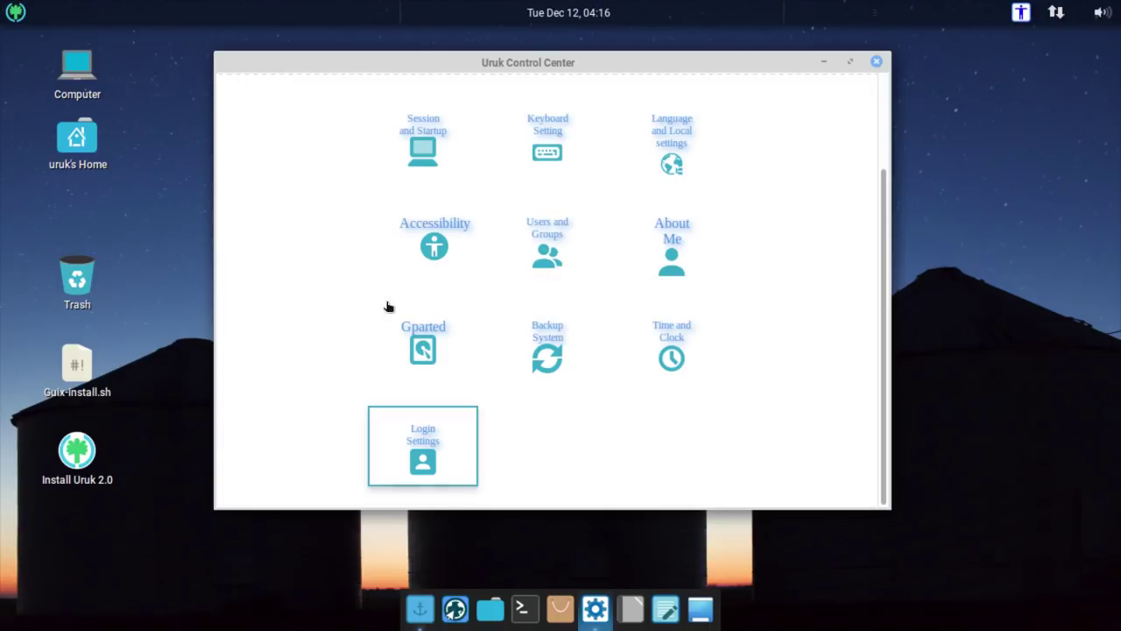
pyautogui.scroll(3, 308, 150)
pyautogui.click(243, 95)
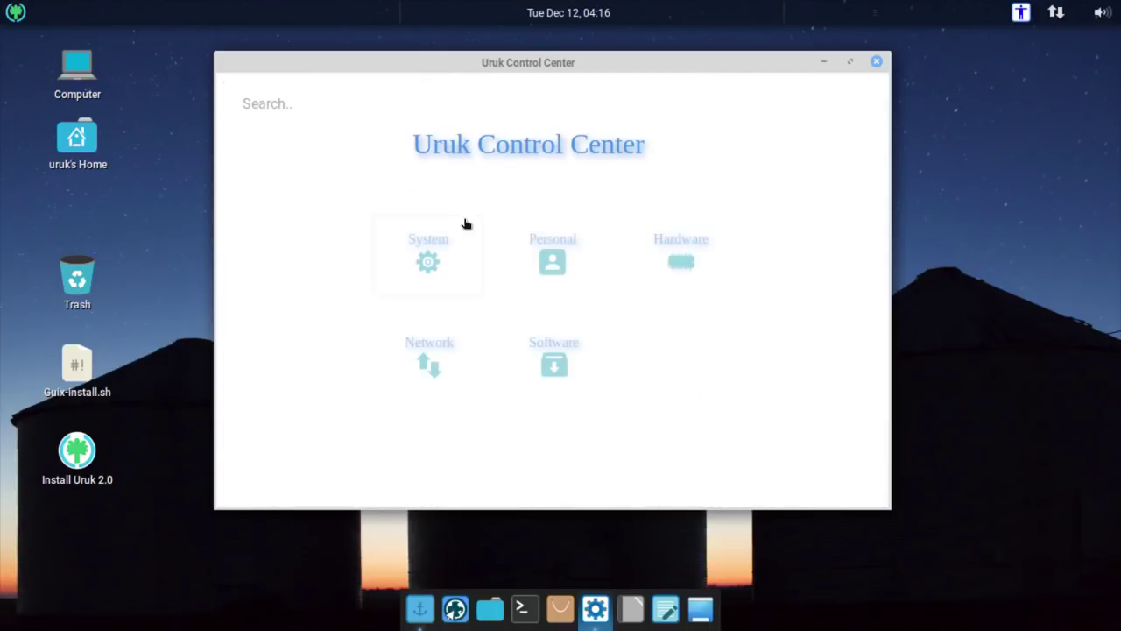
pyautogui.click(877, 61)
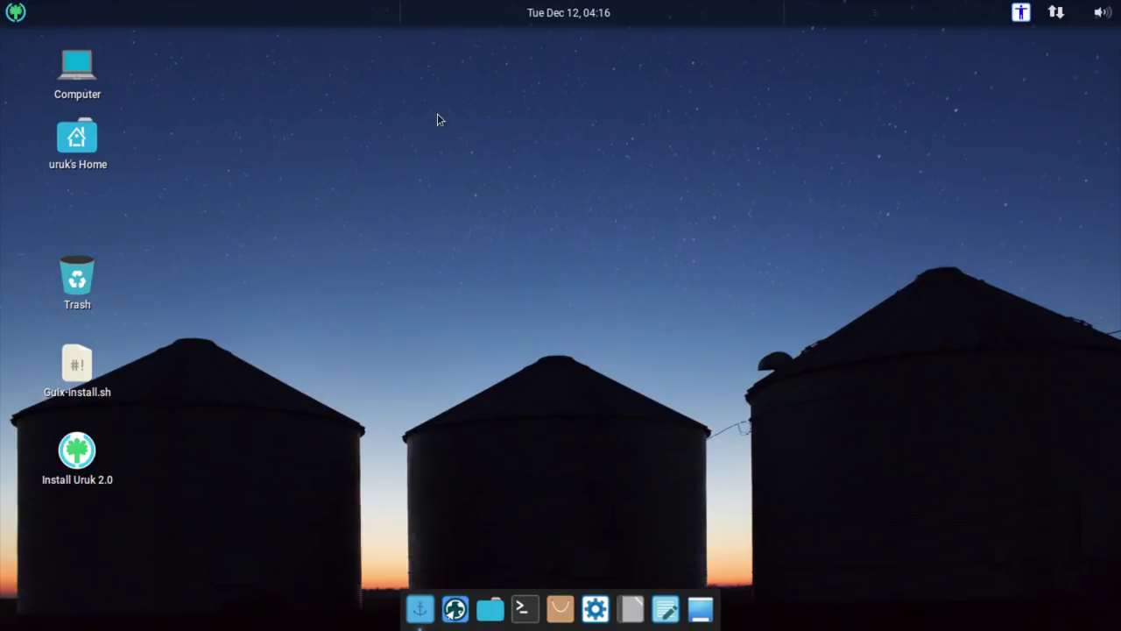
# View the desktop's context options and open the uruk home folder
pyautogui.rightClick(366, 103)
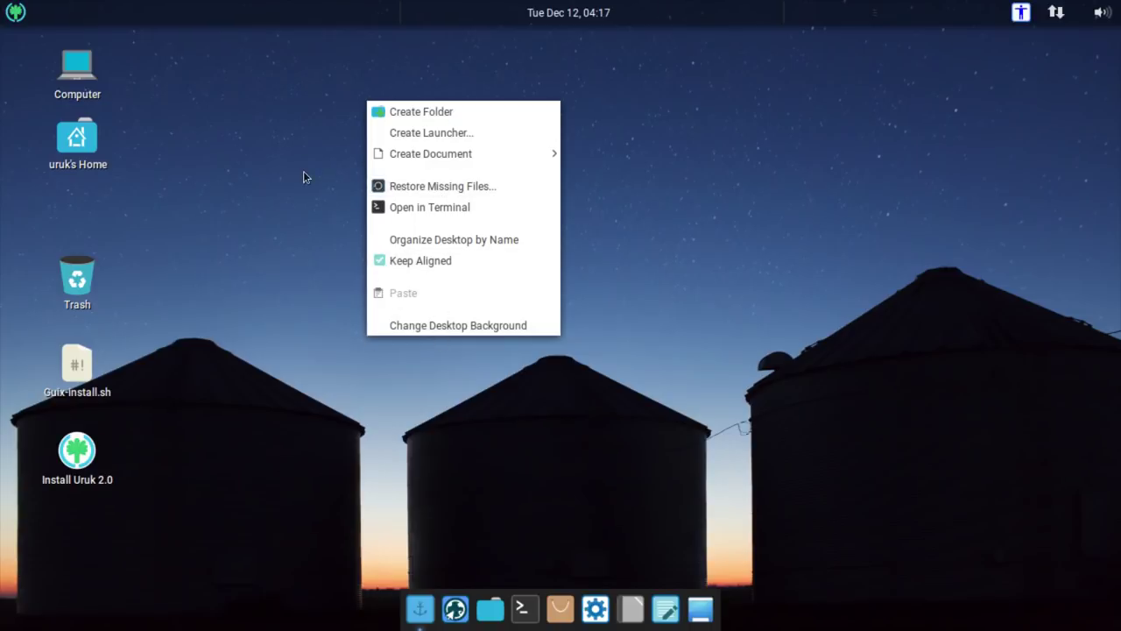
pyautogui.click(438, 325)
pyautogui.click(92, 145)
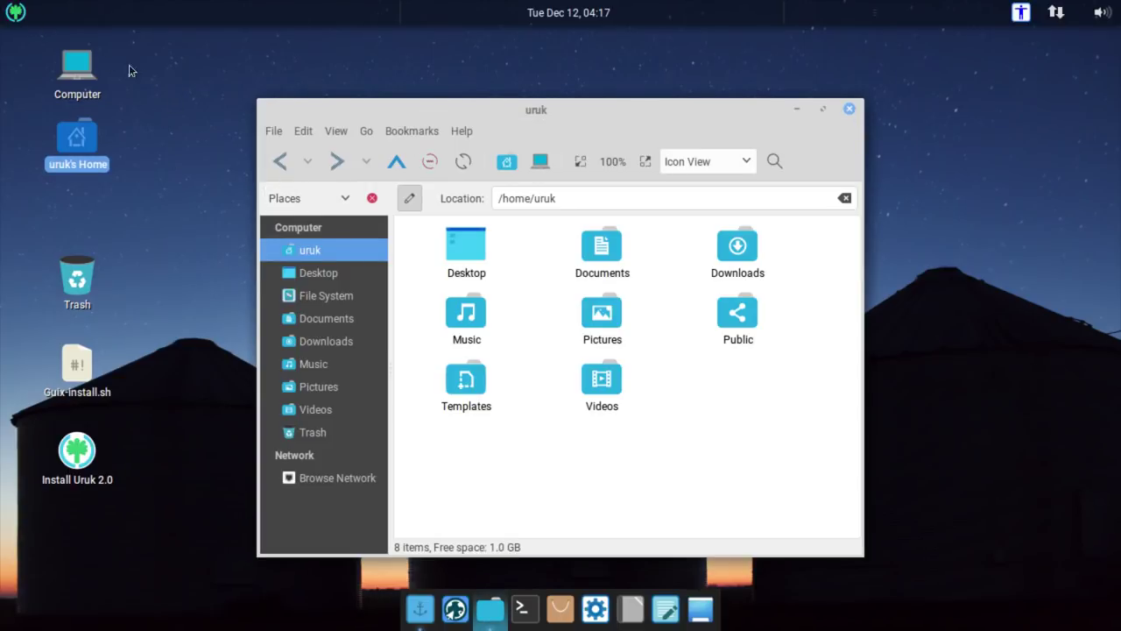
# Reopen the Control Center and bring up Appearance from its Personal category
pyautogui.click(14, 11)
pyautogui.click(75, 283)
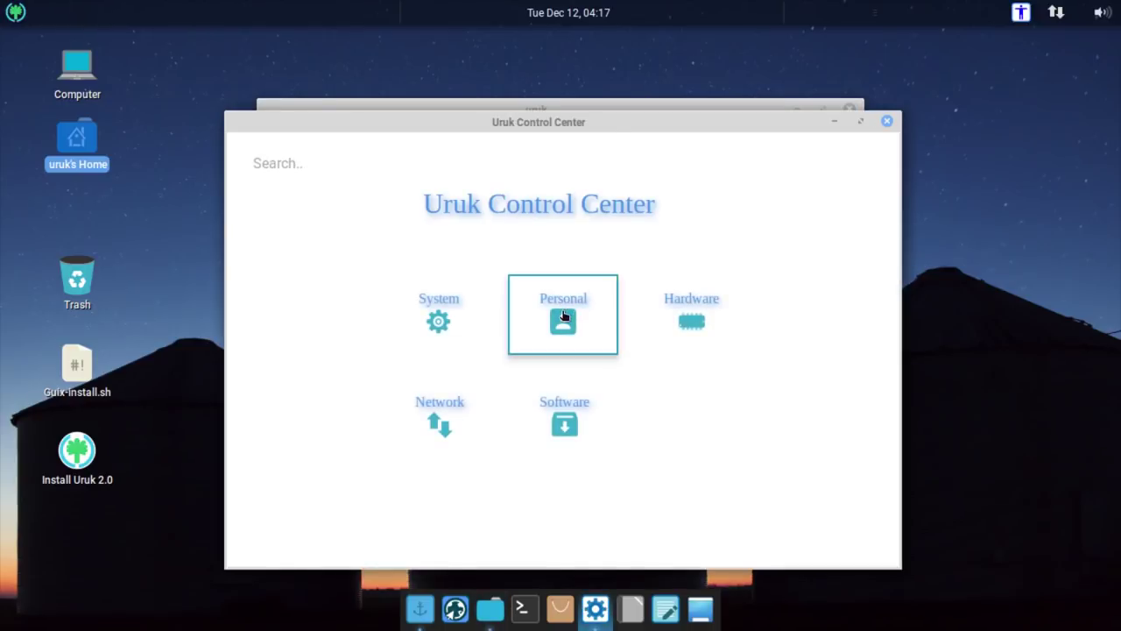
pyautogui.click(563, 315)
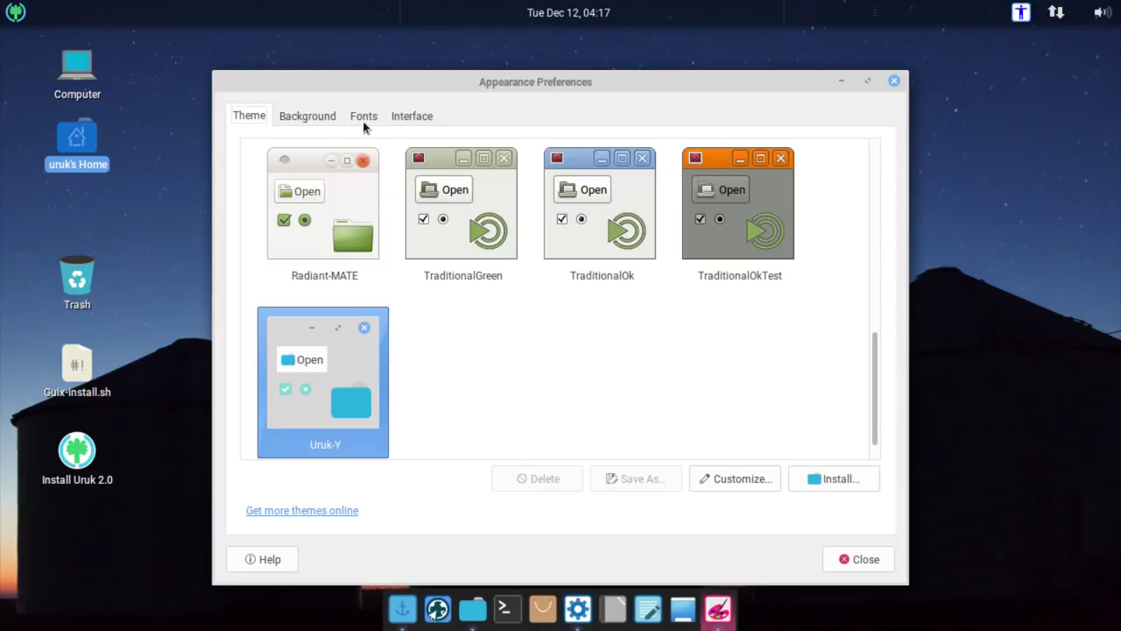
# Open the customization options of the Uruk-Y theme and browse the available icon themes
pyautogui.click(708, 478)
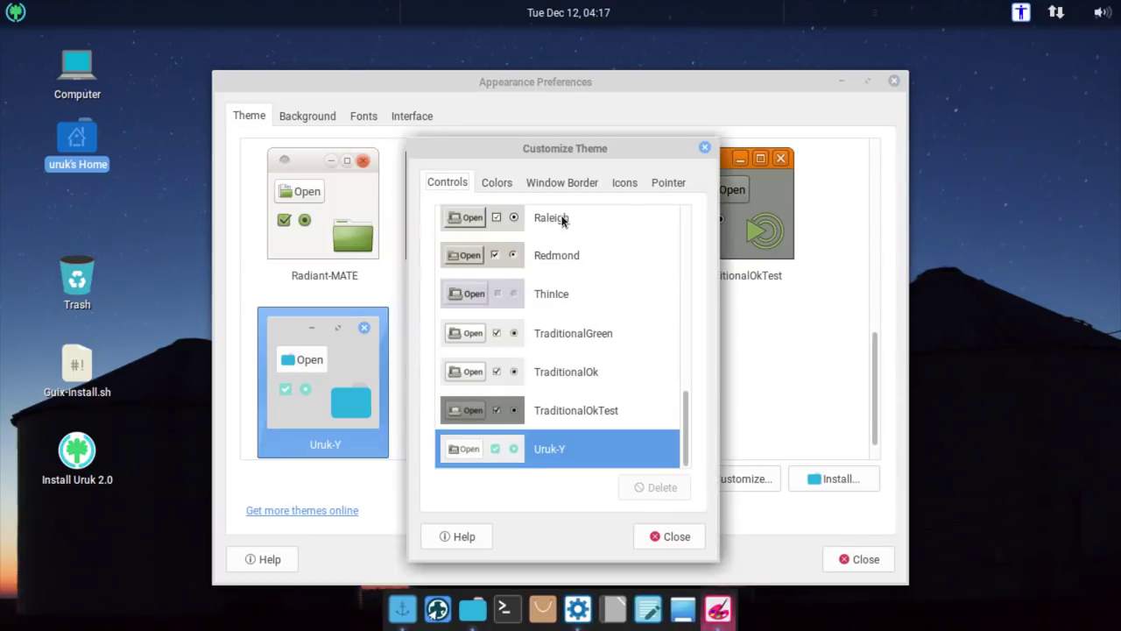
pyautogui.click(616, 185)
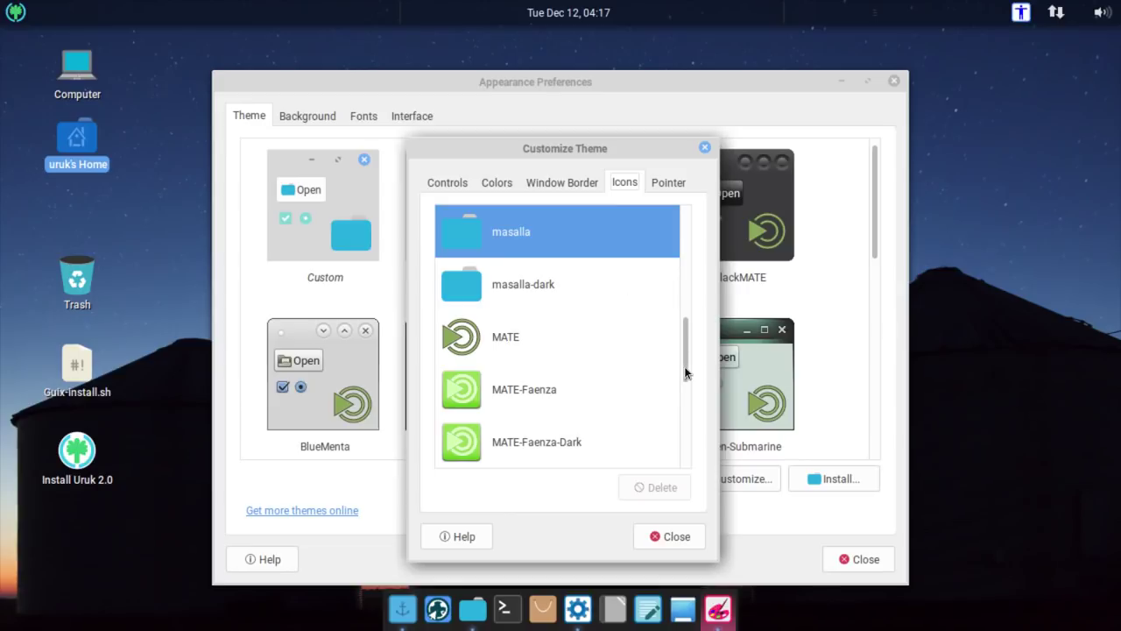
pyautogui.moveTo(684, 367); pyautogui.dragTo(696, 255)
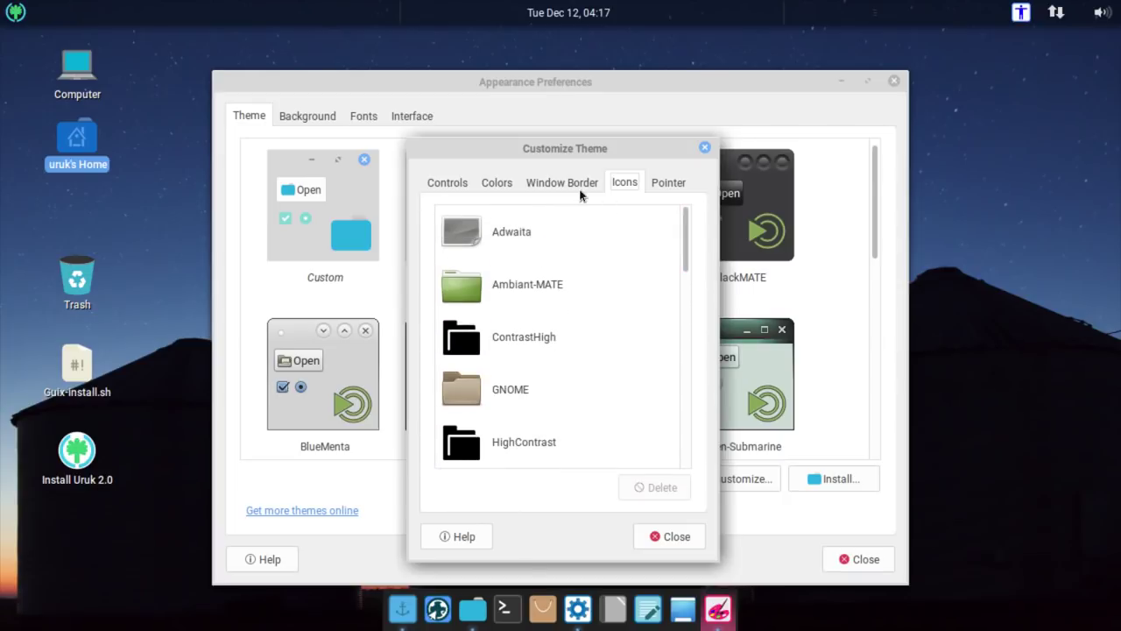
# Try the DMZ (Black) pointer theme and switch back to Paper-c
pyautogui.click(664, 186)
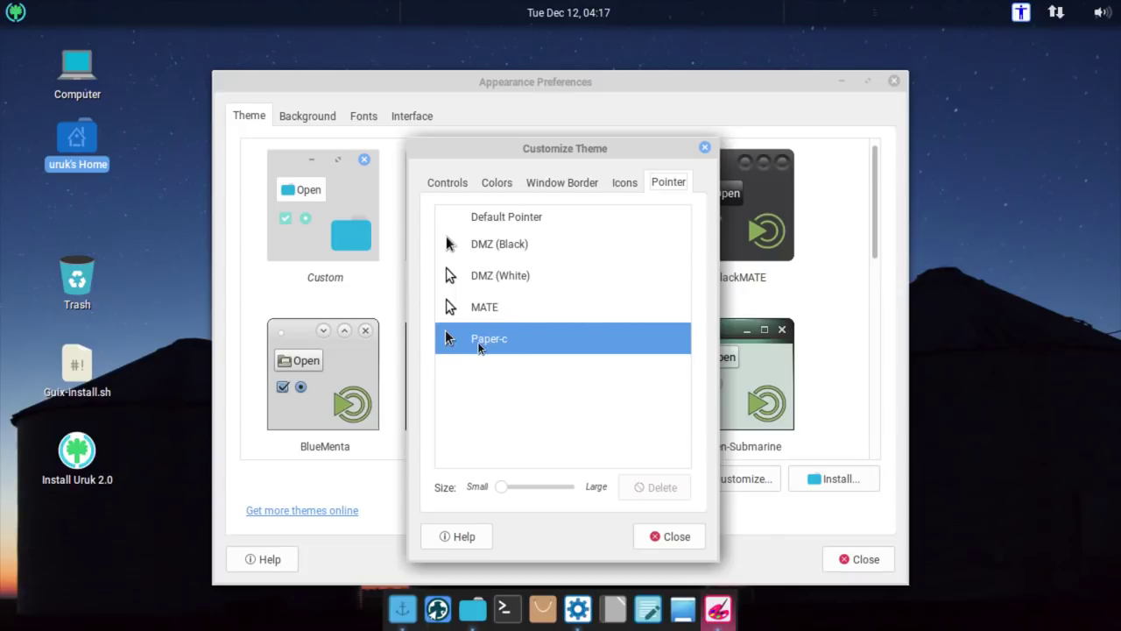
pyautogui.click(489, 254)
pyautogui.click(488, 340)
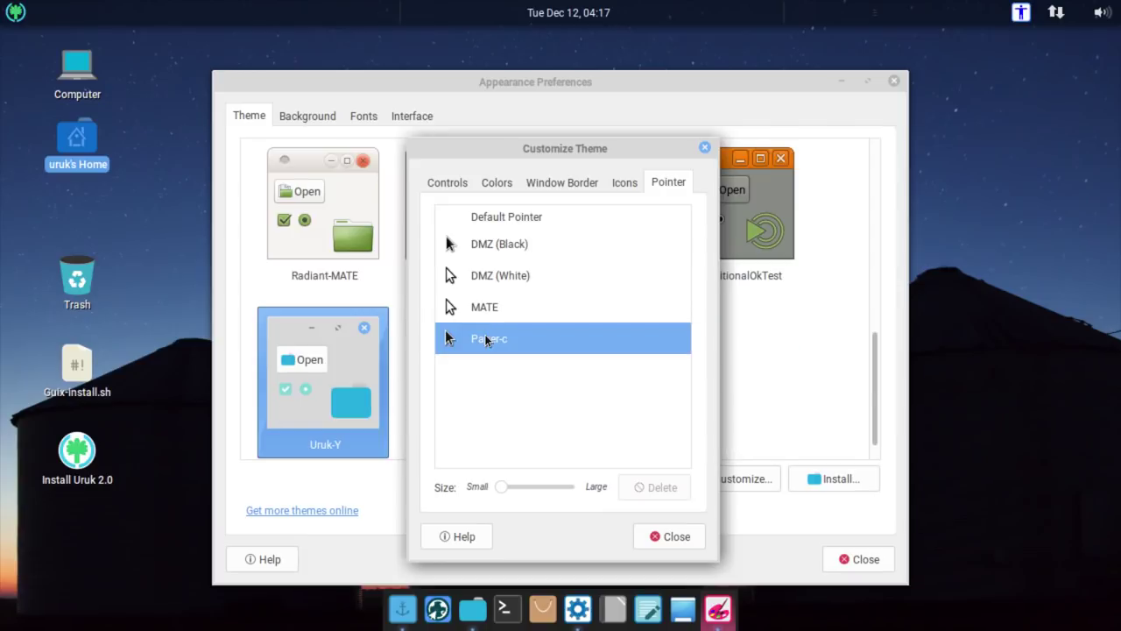
# View the theme's controls list and close the Customize Theme, Appearance Preferences and Control Center windows
pyautogui.click(451, 183)
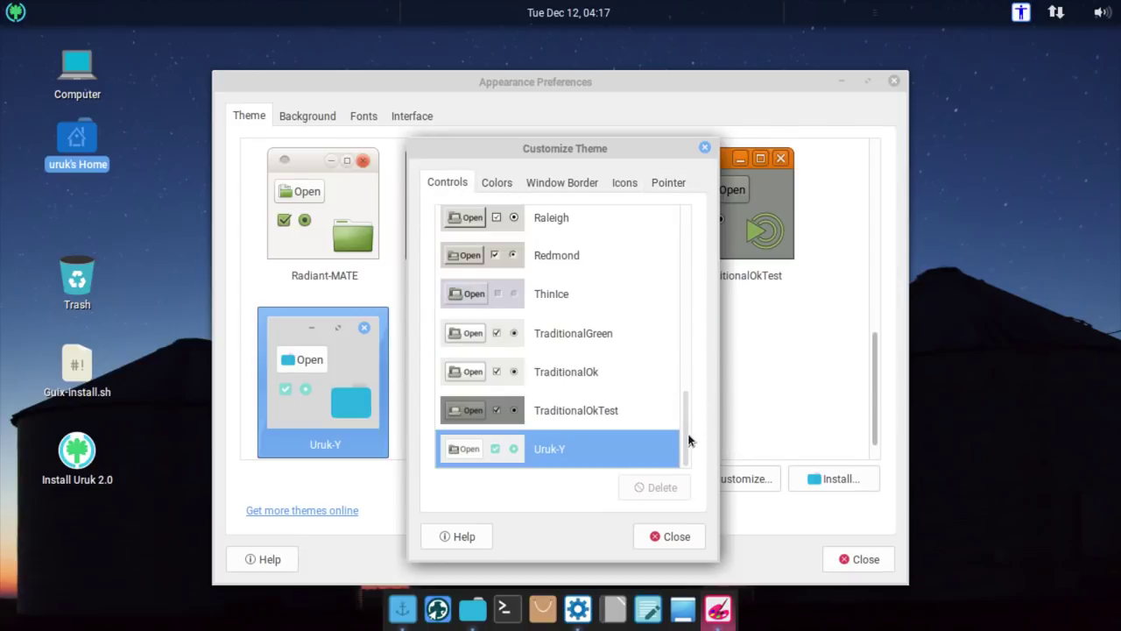
pyautogui.click(692, 536)
pyautogui.click(848, 559)
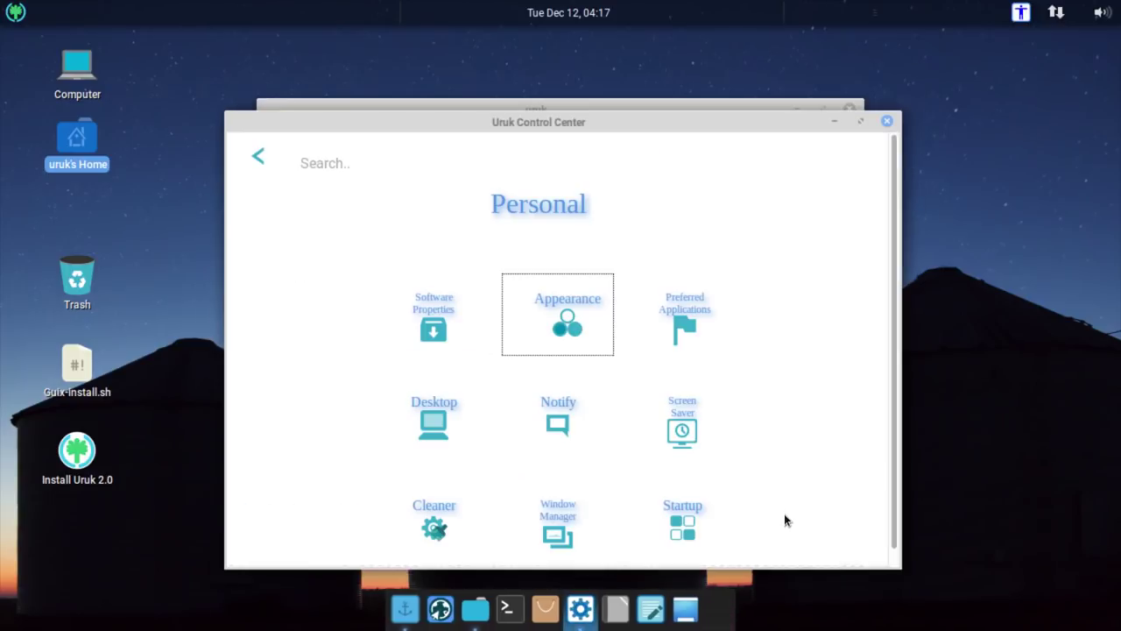
pyautogui.click(886, 121)
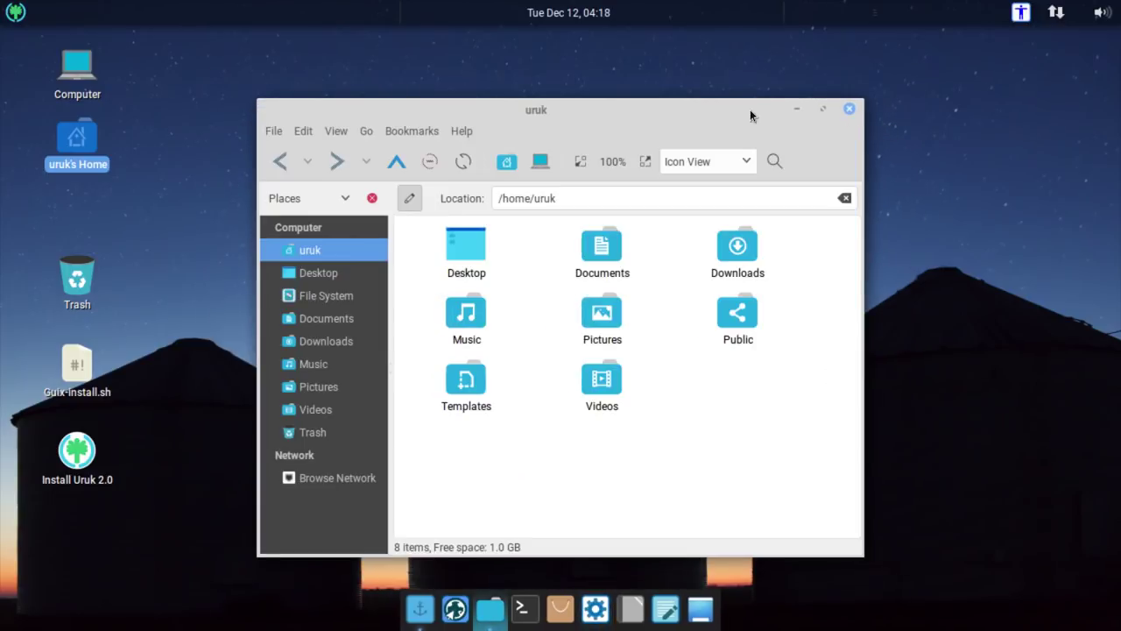
# Move the uruk home folder window, maximize it to view its folders, and close it
pyautogui.moveTo(719, 108); pyautogui.dragTo(677, 90)
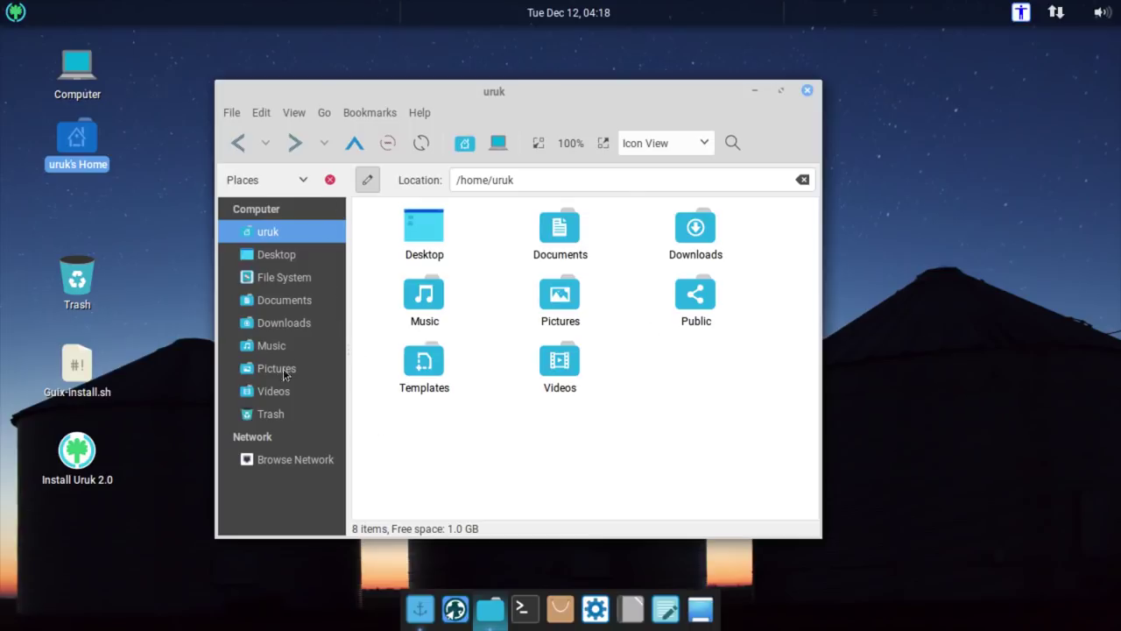
pyautogui.click(780, 90)
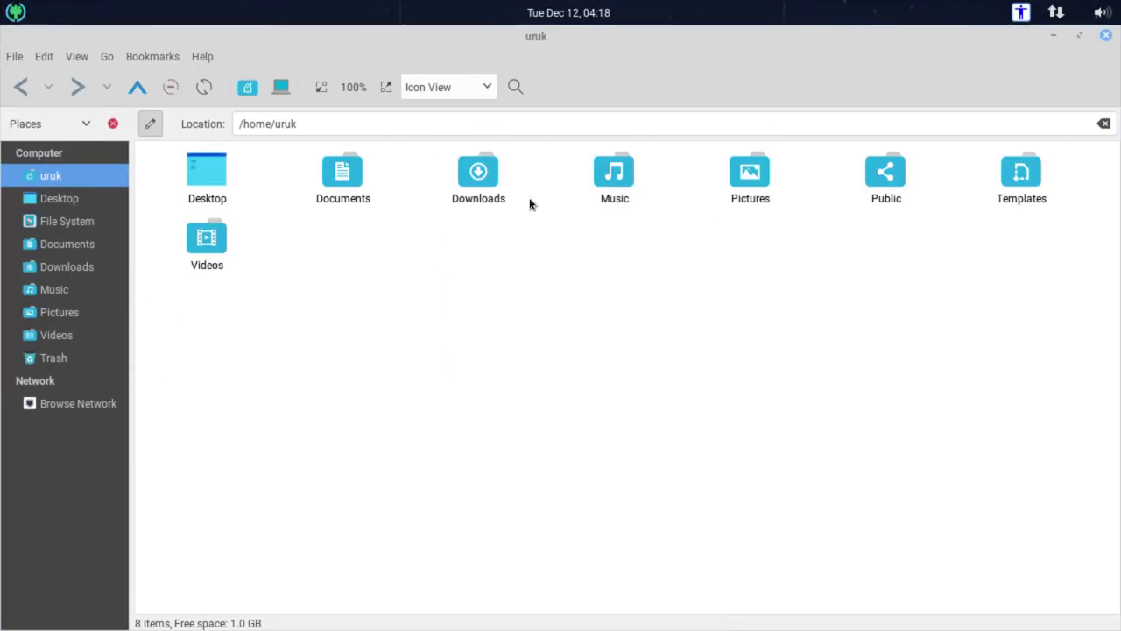
pyautogui.click(1106, 36)
pyautogui.click(630, 177)
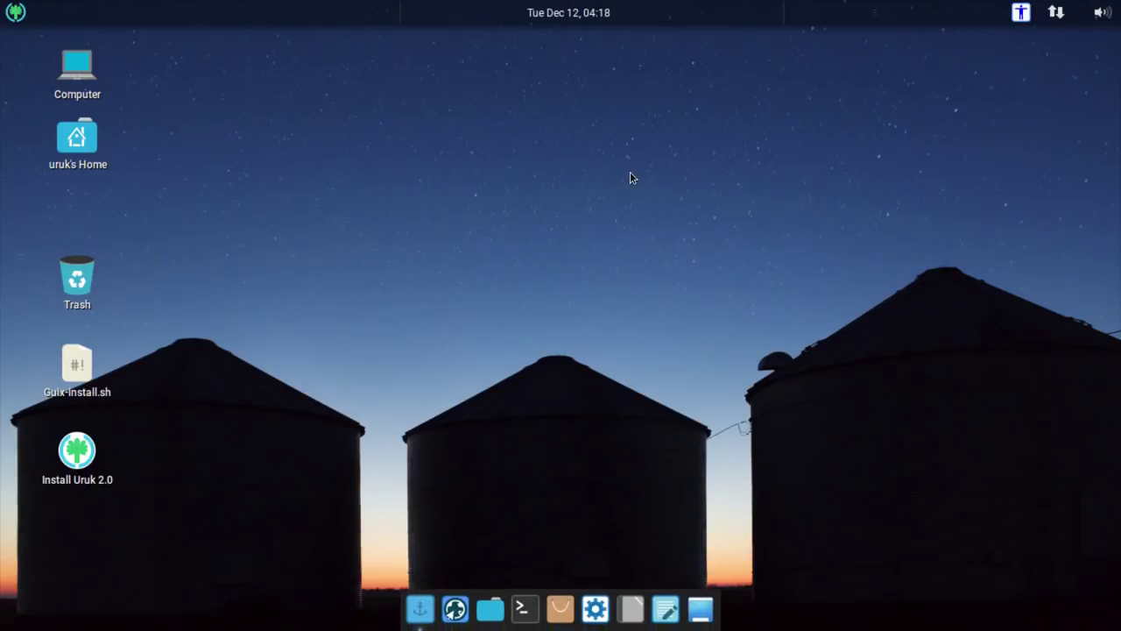
# Open the Control Center and display its Personal category
pyautogui.click(17, 15)
pyautogui.click(129, 294)
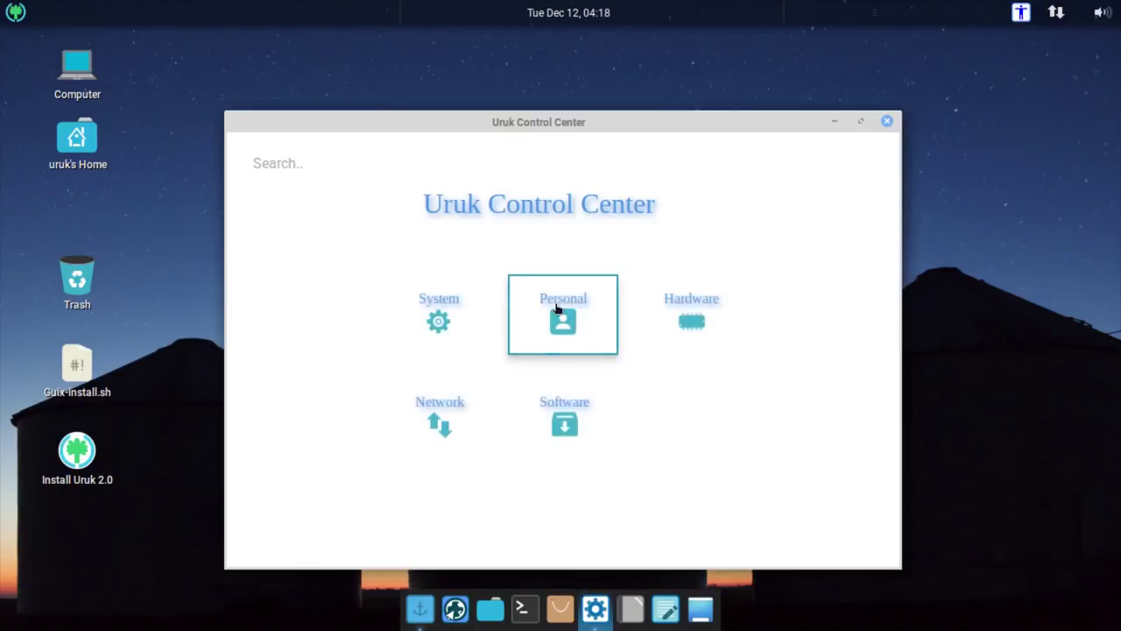
pyautogui.click(555, 309)
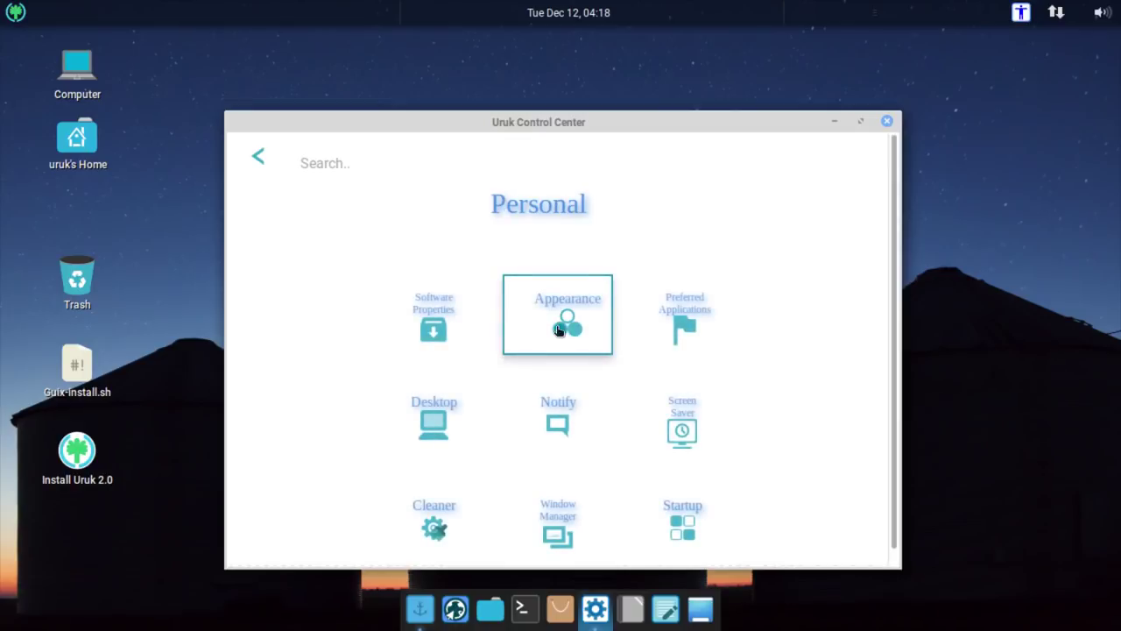
# Open the theme's color customization from Appearance and set the Windows background color to bright red
pyautogui.click(554, 326)
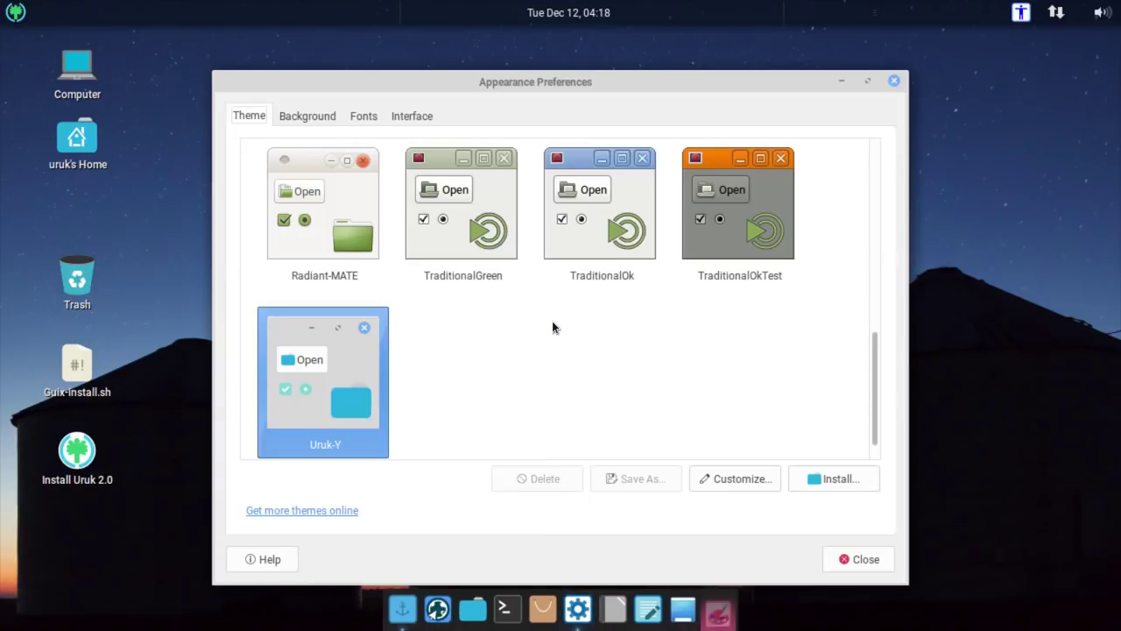
pyautogui.click(759, 481)
pyautogui.click(497, 182)
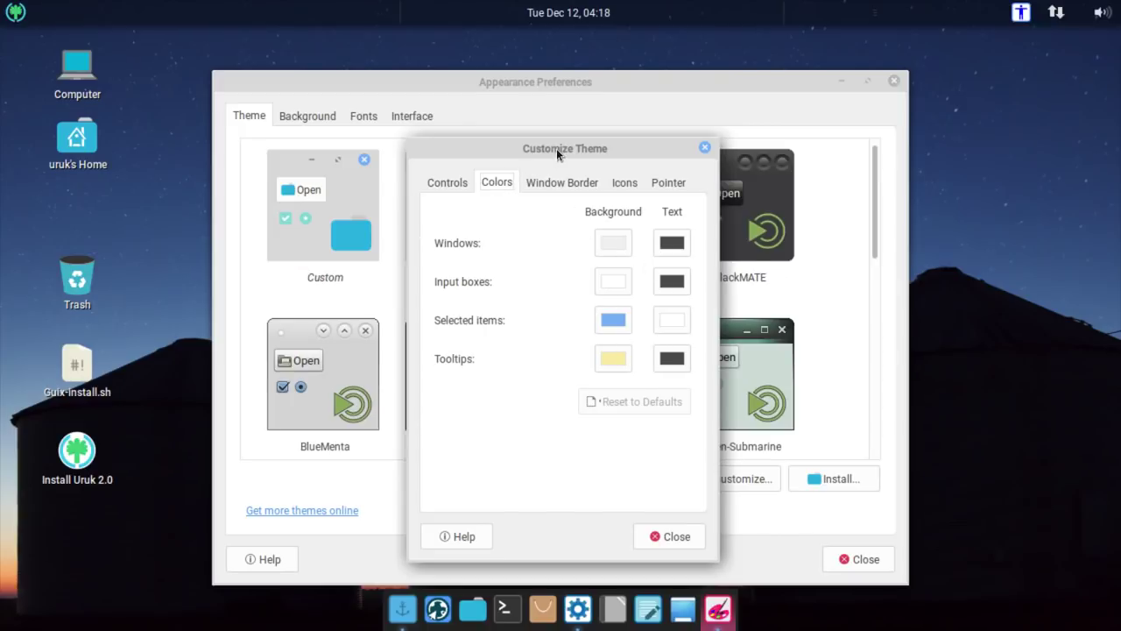
pyautogui.moveTo(556, 148); pyautogui.dragTo(559, 112)
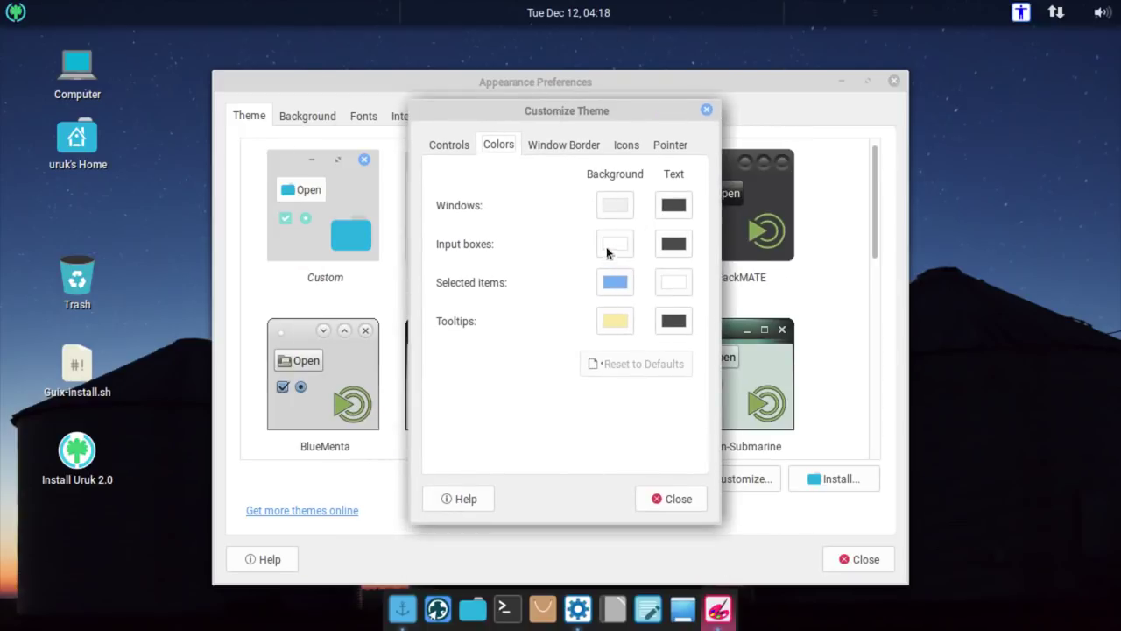
pyautogui.click(616, 210)
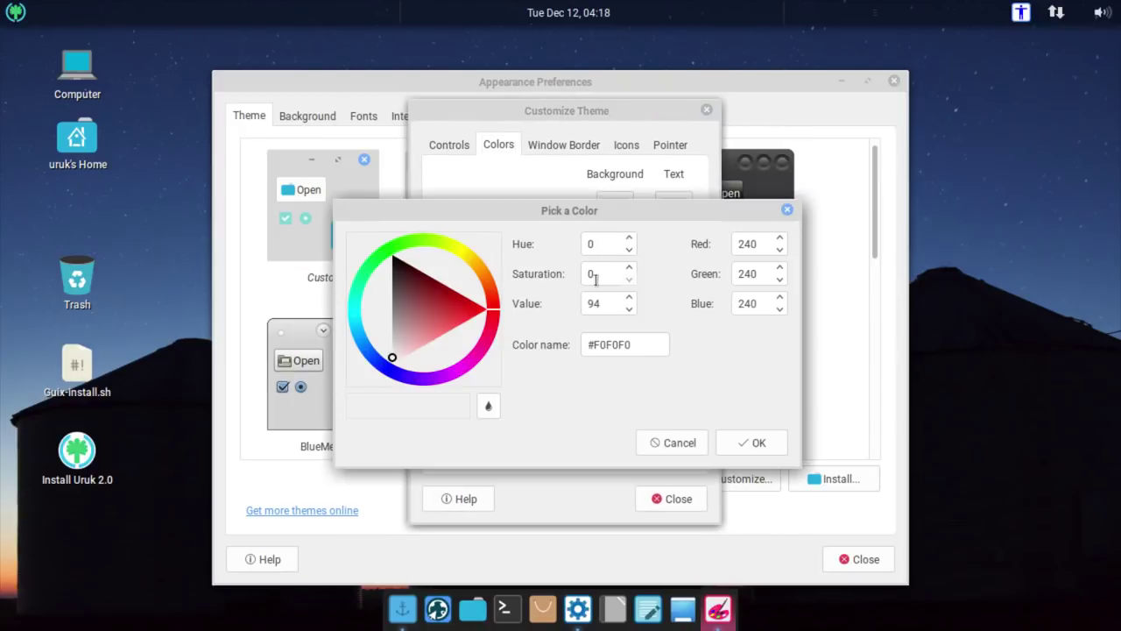
pyautogui.click(458, 319)
pyautogui.click(753, 442)
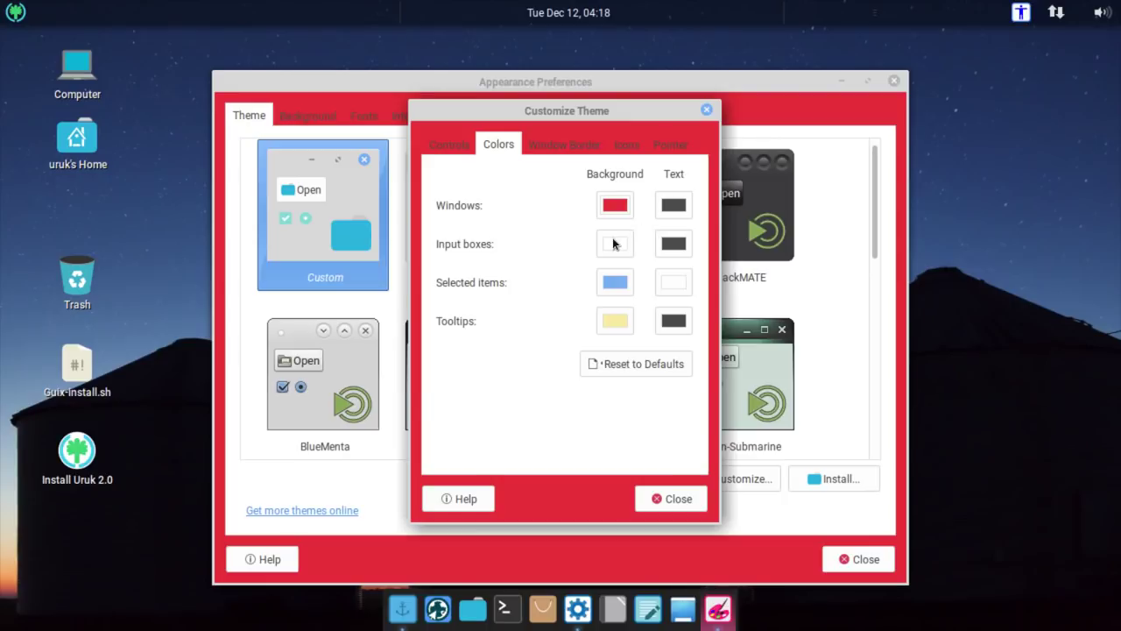
# Set the theme's Input boxes background color to dark red #BE3D3D
pyautogui.click(614, 244)
pyautogui.click(441, 309)
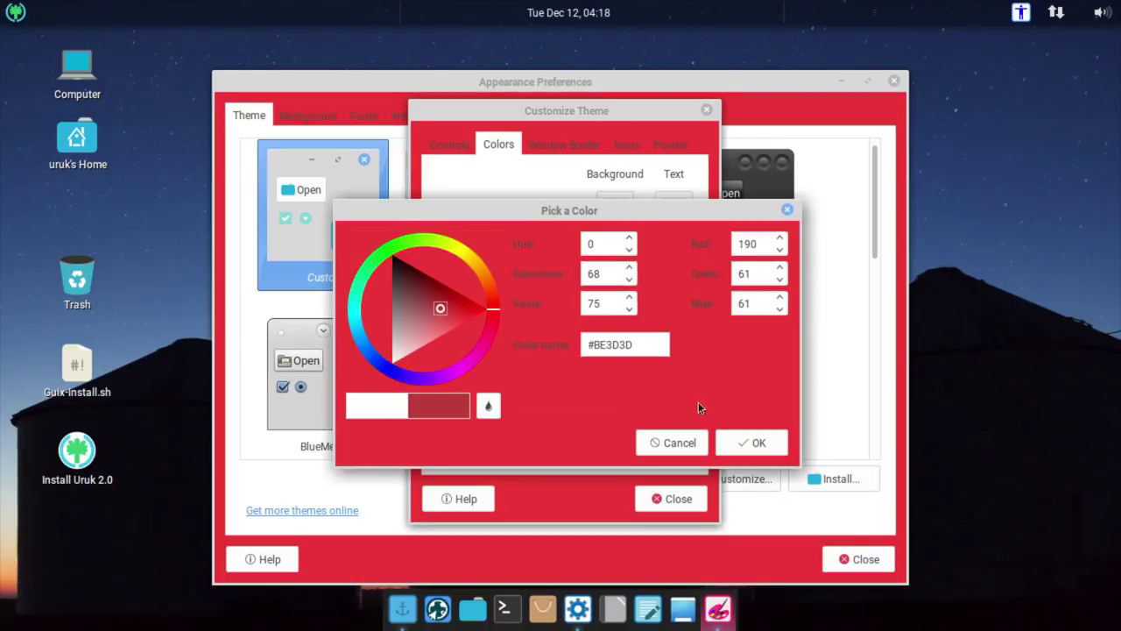
pyautogui.click(729, 440)
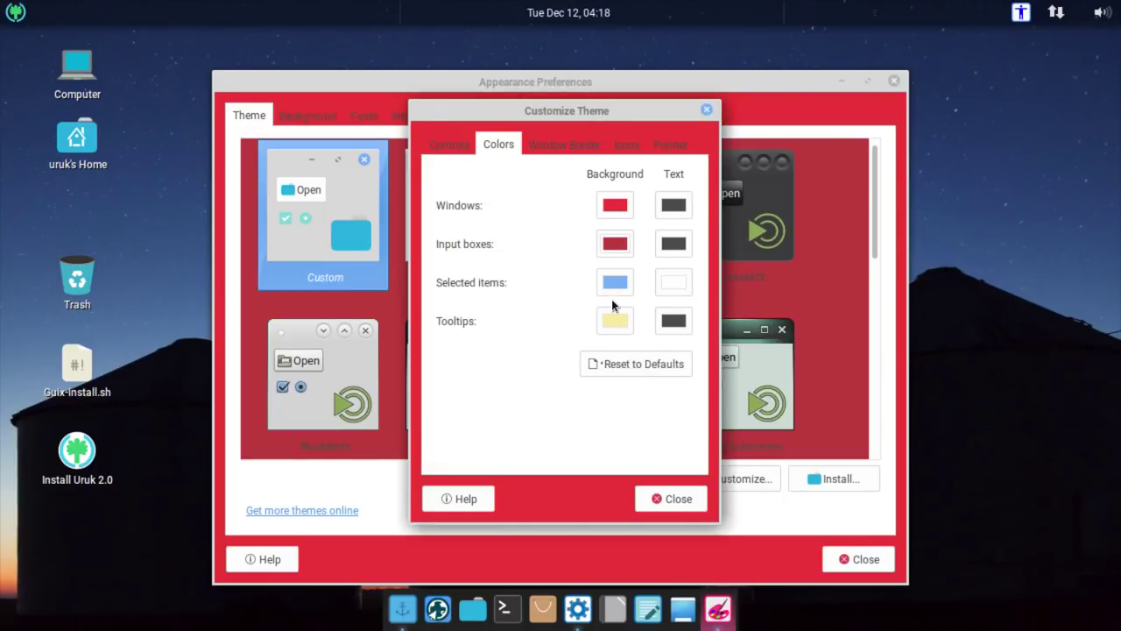
# Set the theme's Selected items background to a dark slate gray and close the Customize Theme window
pyautogui.click(614, 286)
pyautogui.click(450, 312)
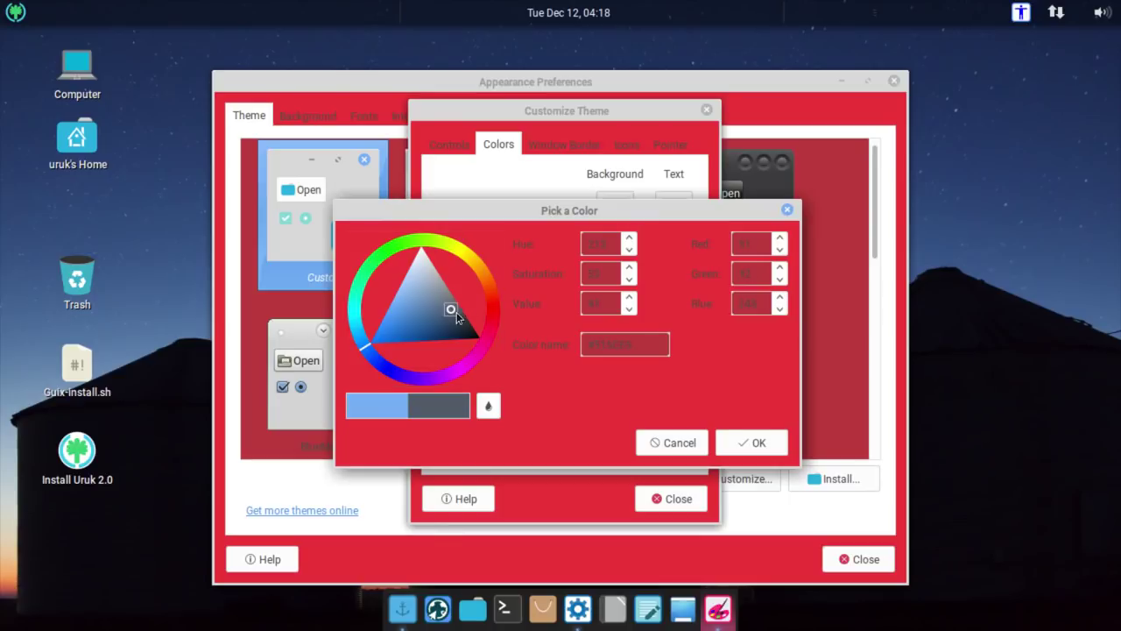
pyautogui.click(759, 442)
pyautogui.click(675, 498)
# Reapply the Uruk-Y theme and close the Appearance Preferences and Control Center windows
pyautogui.scroll(-2, 475, 336)
pyautogui.scroll(-4, 474, 335)
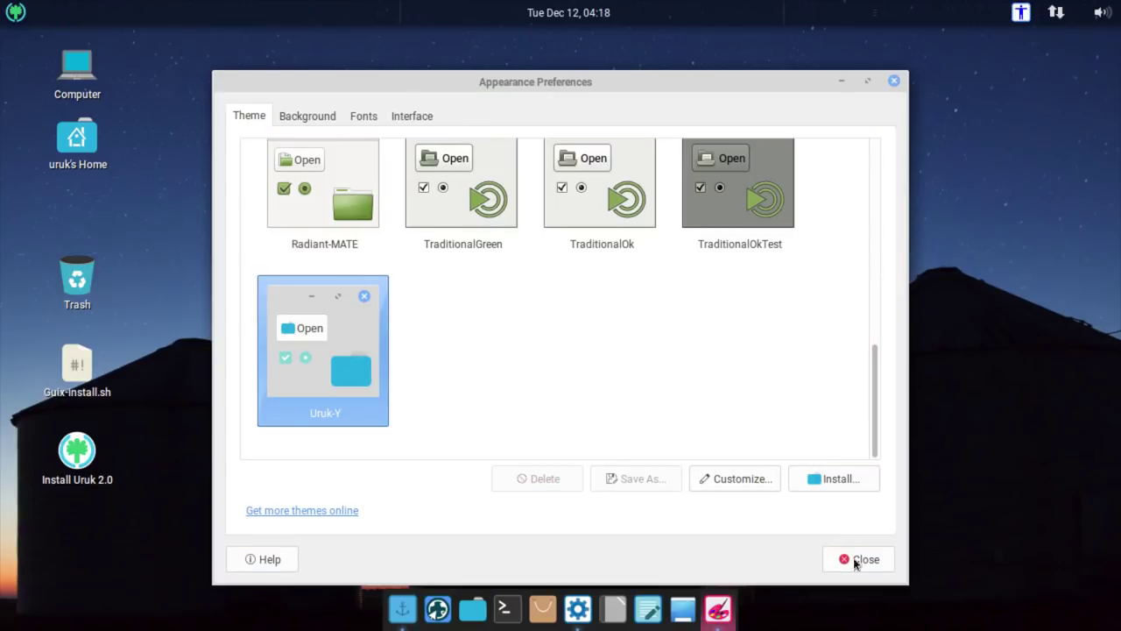
pyautogui.click(856, 561)
pyautogui.click(887, 118)
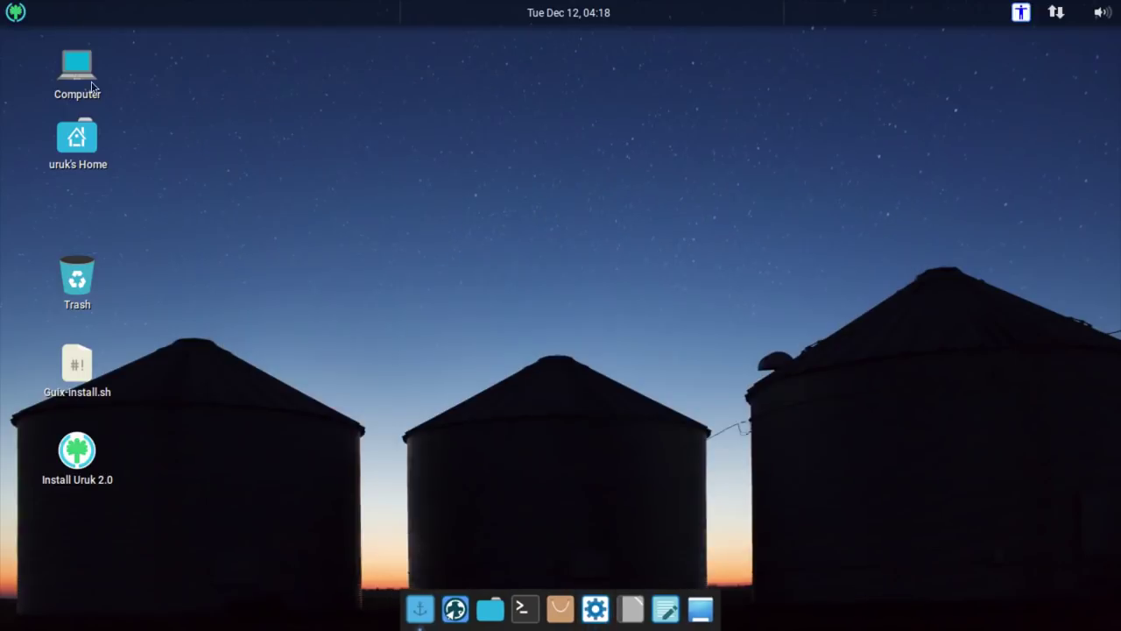
# Browse the application menu's categories, including Other, Administration, Sound & Video, Programming, Office, Internet and All
pyautogui.click(15, 12)
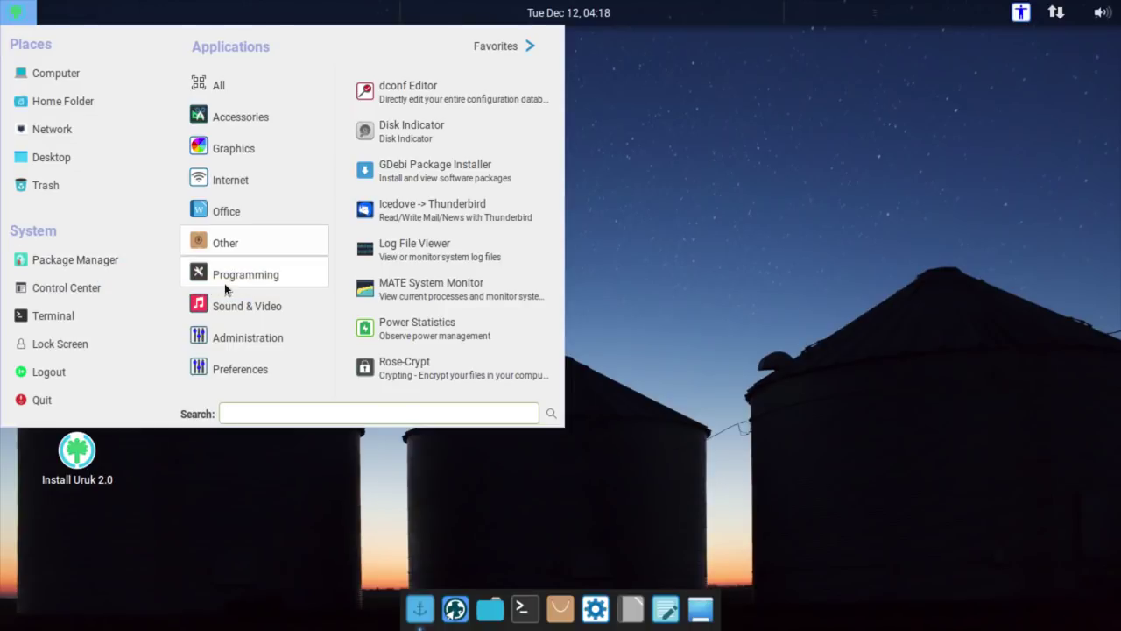
pyautogui.moveTo(265, 346)
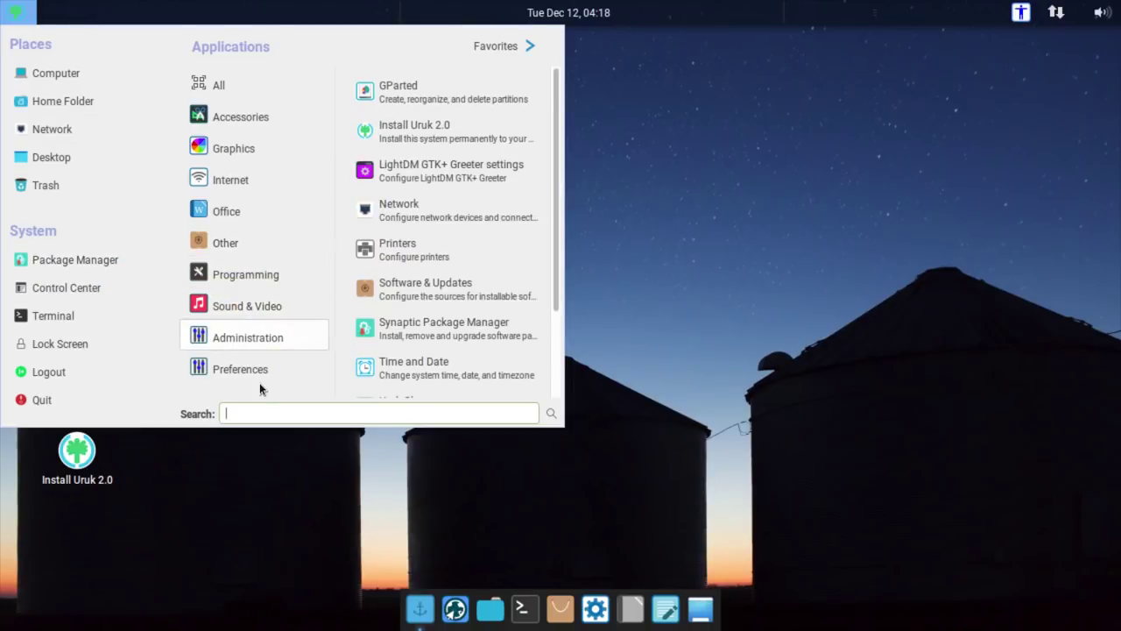
pyautogui.moveTo(275, 313)
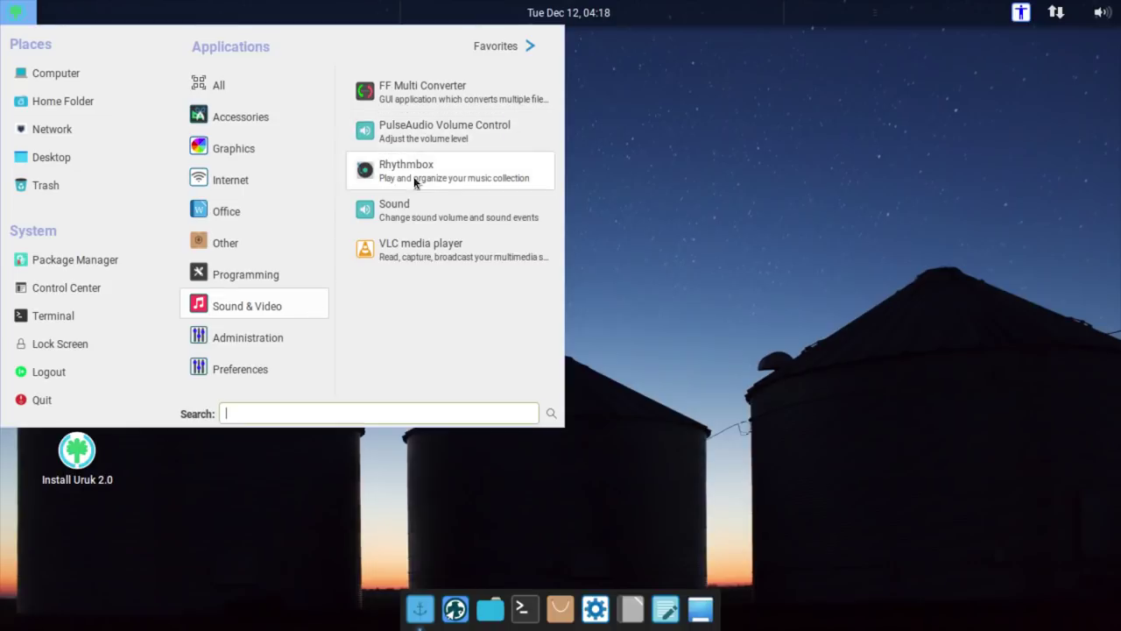
pyautogui.moveTo(290, 272)
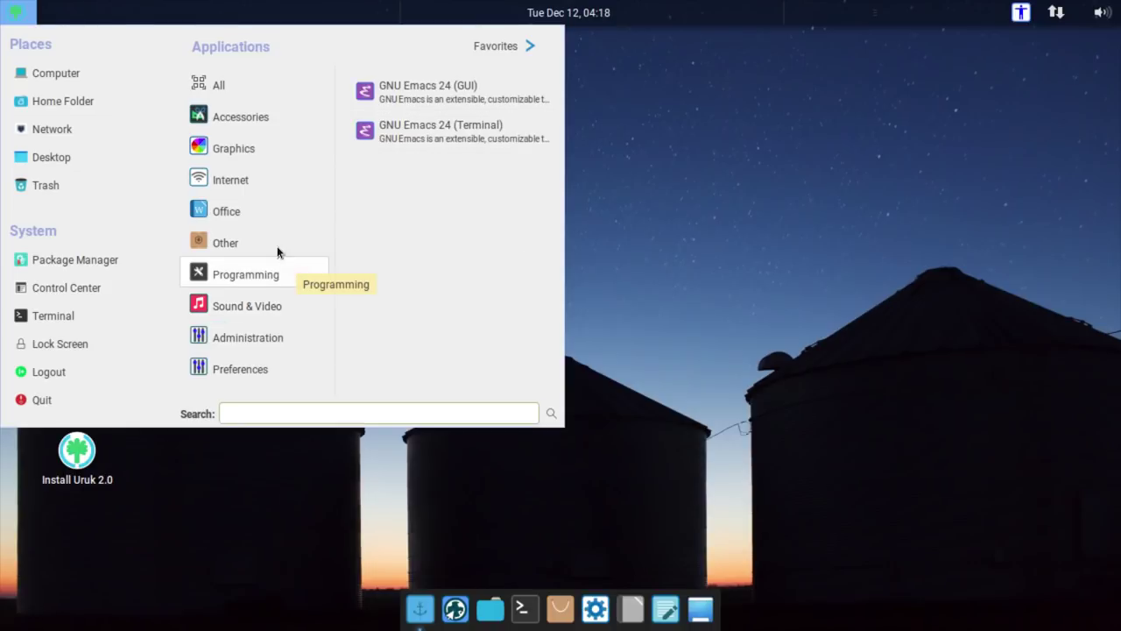
pyautogui.moveTo(275, 245)
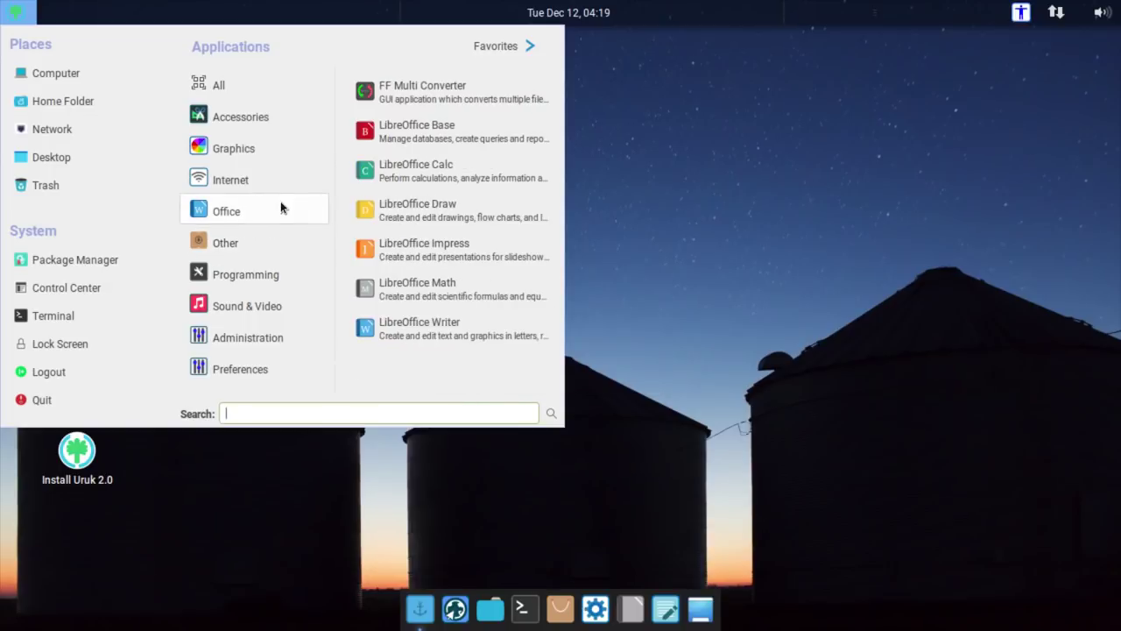
pyautogui.moveTo(269, 167)
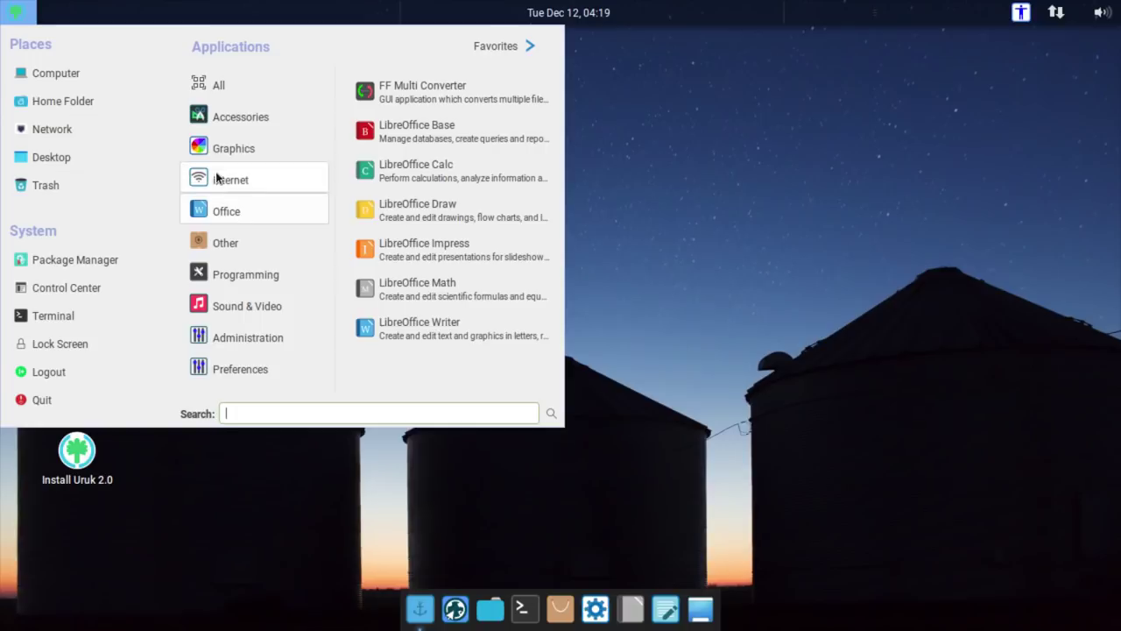
pyautogui.moveTo(215, 128)
pyautogui.moveTo(223, 94)
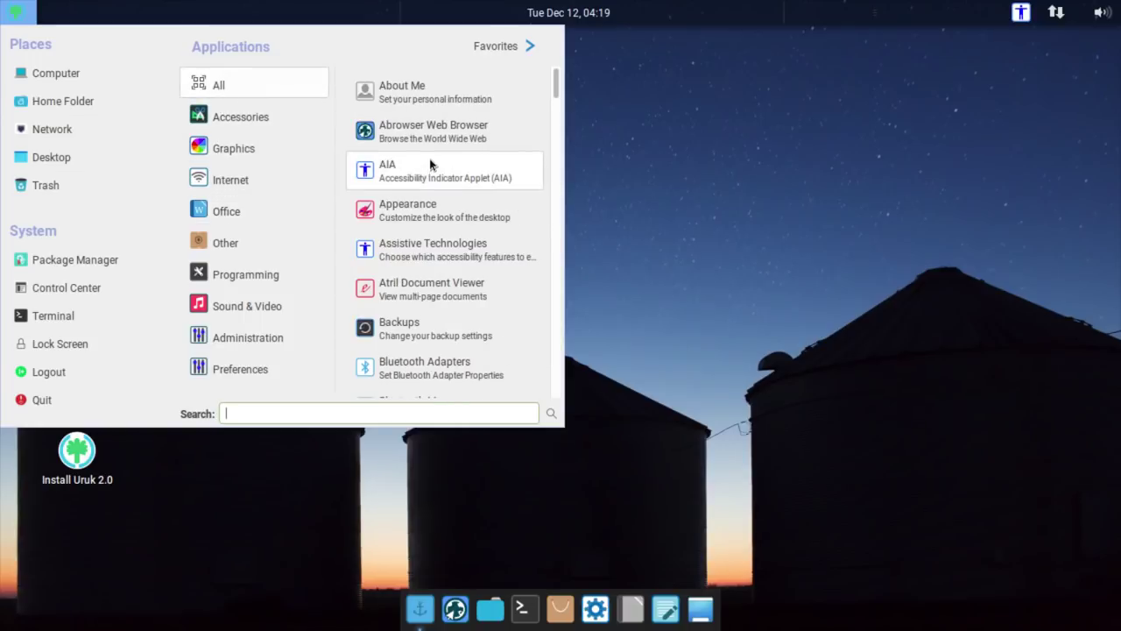
# Look through the first part of the All applications list and return to its beginning
pyautogui.scroll(-3, 513, 158)
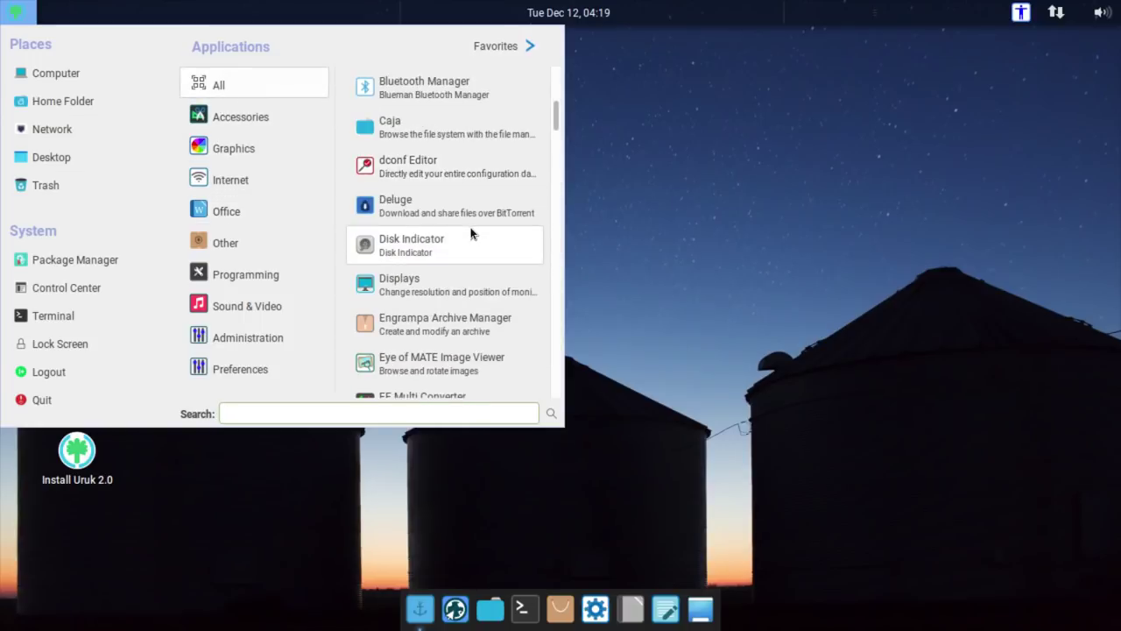
pyautogui.scroll(-3, 477, 254)
pyautogui.scroll(-3, 478, 267)
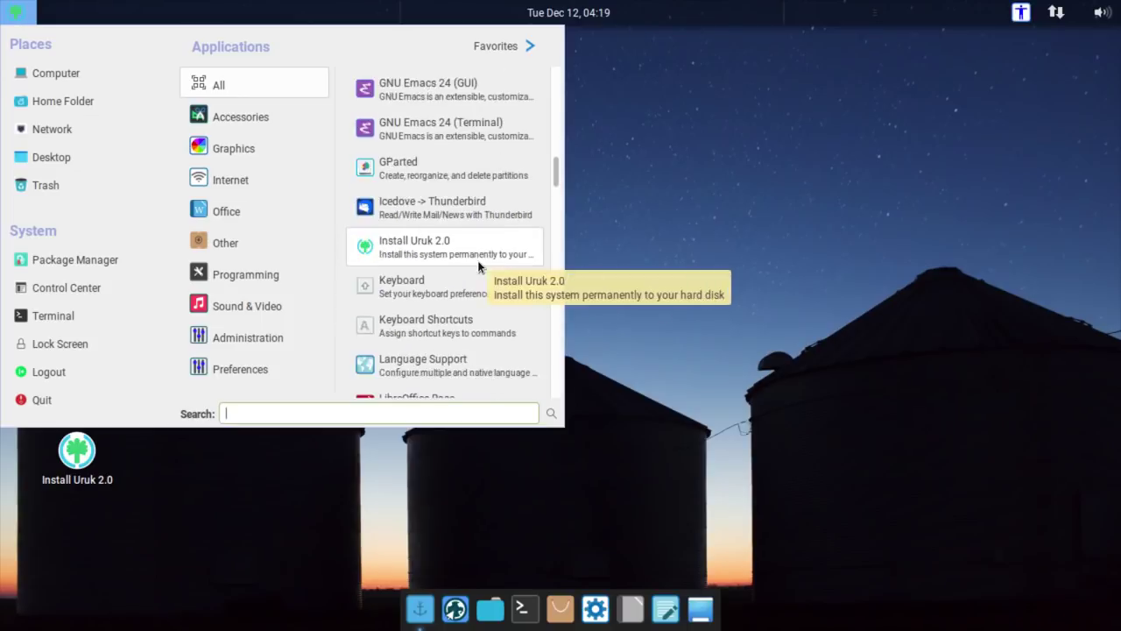
pyautogui.scroll(9, 478, 266)
pyautogui.scroll(3, 479, 266)
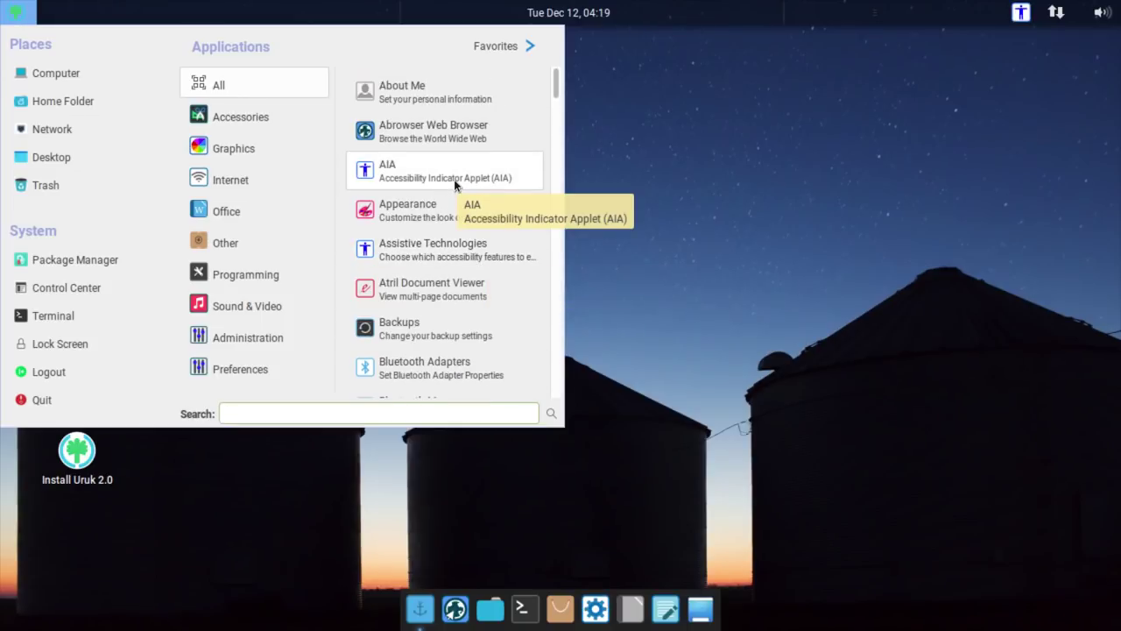
# Start the screen reader, and restore the uruk home folder window from its maximized size
pyautogui.click(1021, 12)
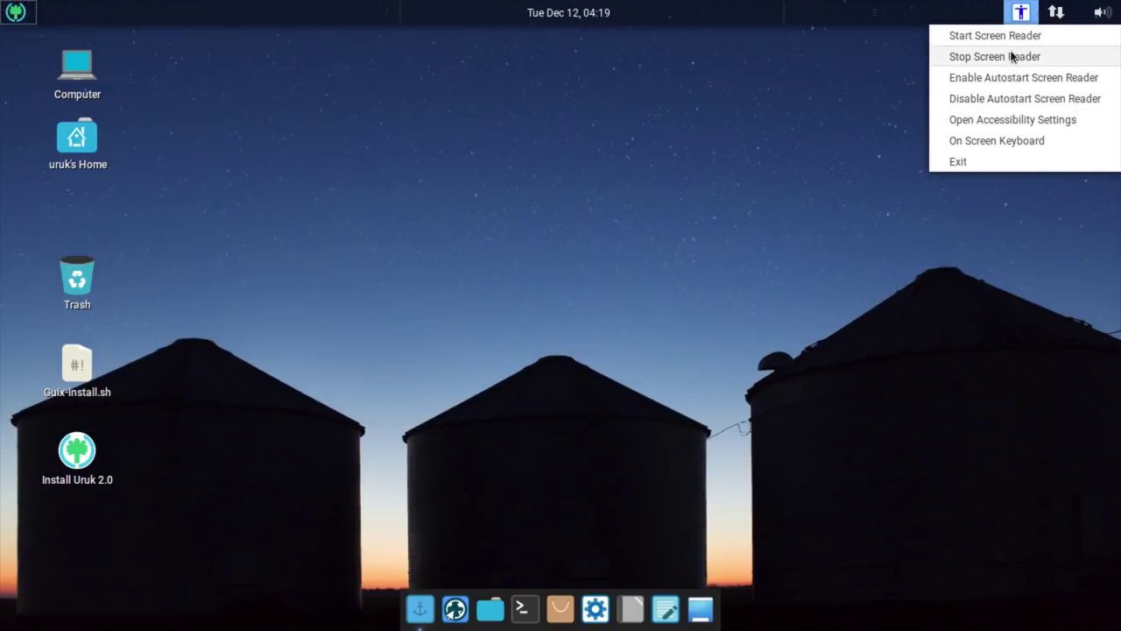
pyautogui.click(1003, 37)
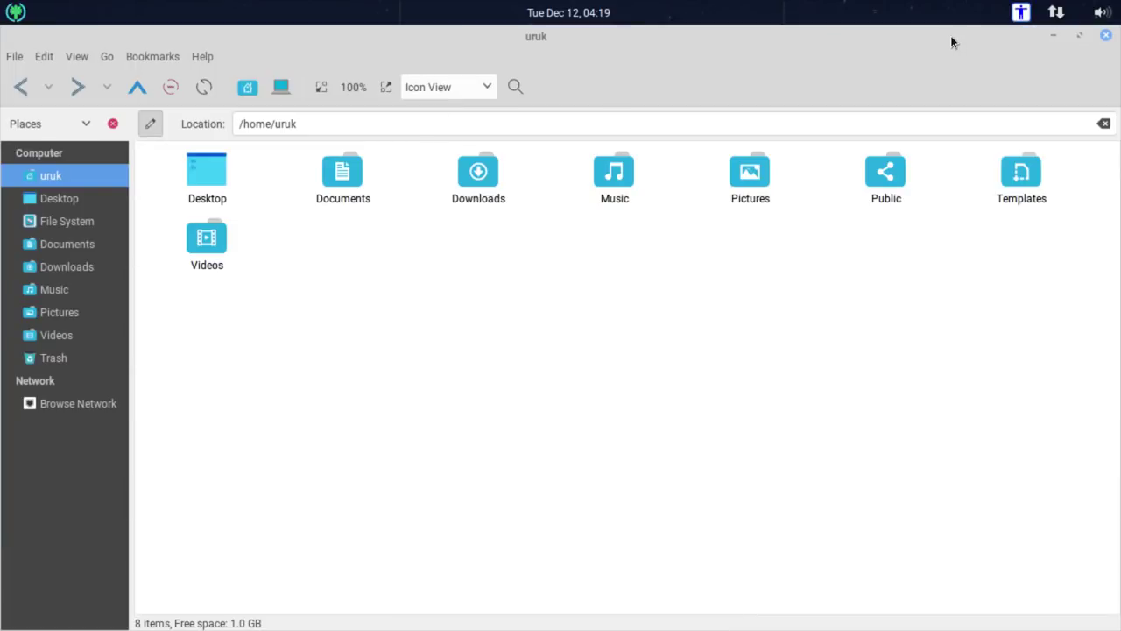
pyautogui.doubleClick(953, 42)
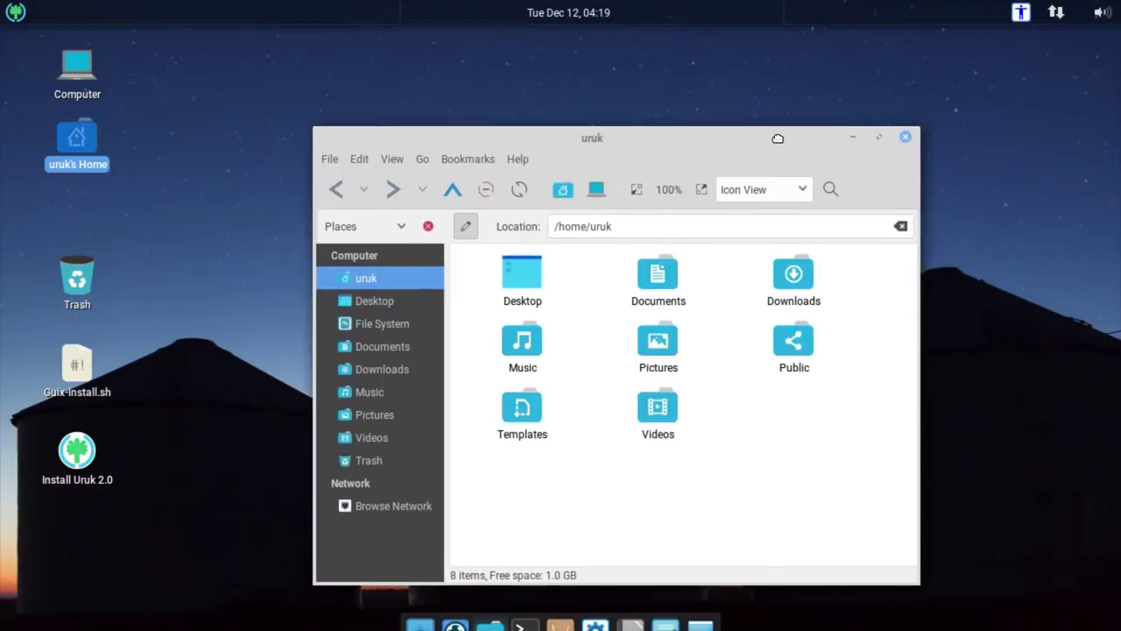
# Examine the complete All applications list through to its last entry, XChat-GNOME, and leave the application menu
pyautogui.click(15, 12)
pyautogui.moveTo(240, 190)
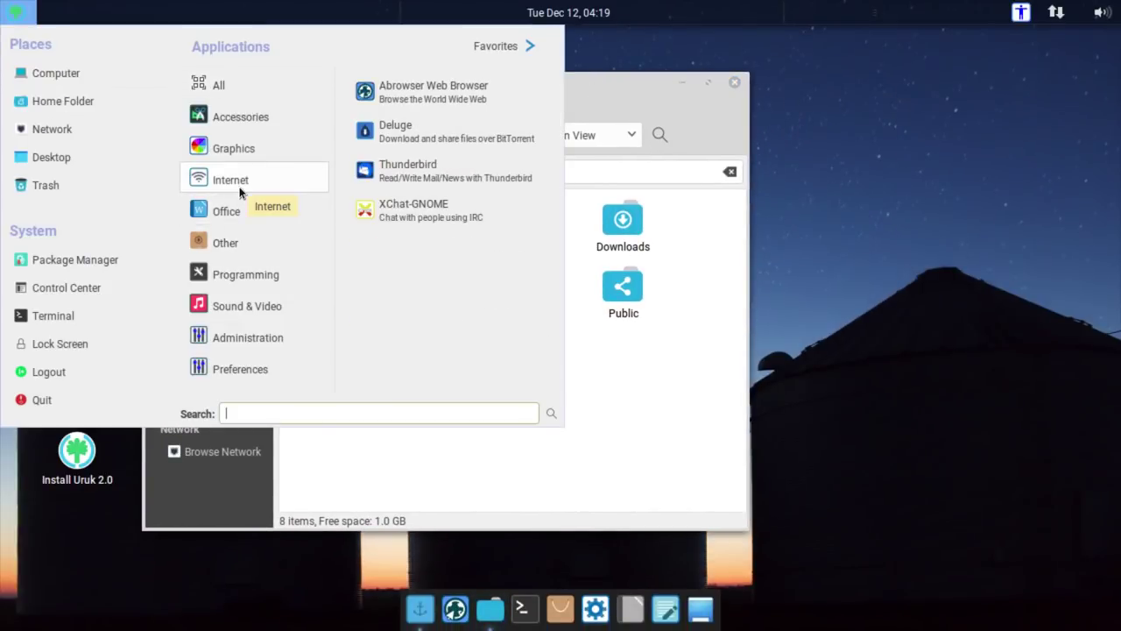
pyautogui.moveTo(263, 94)
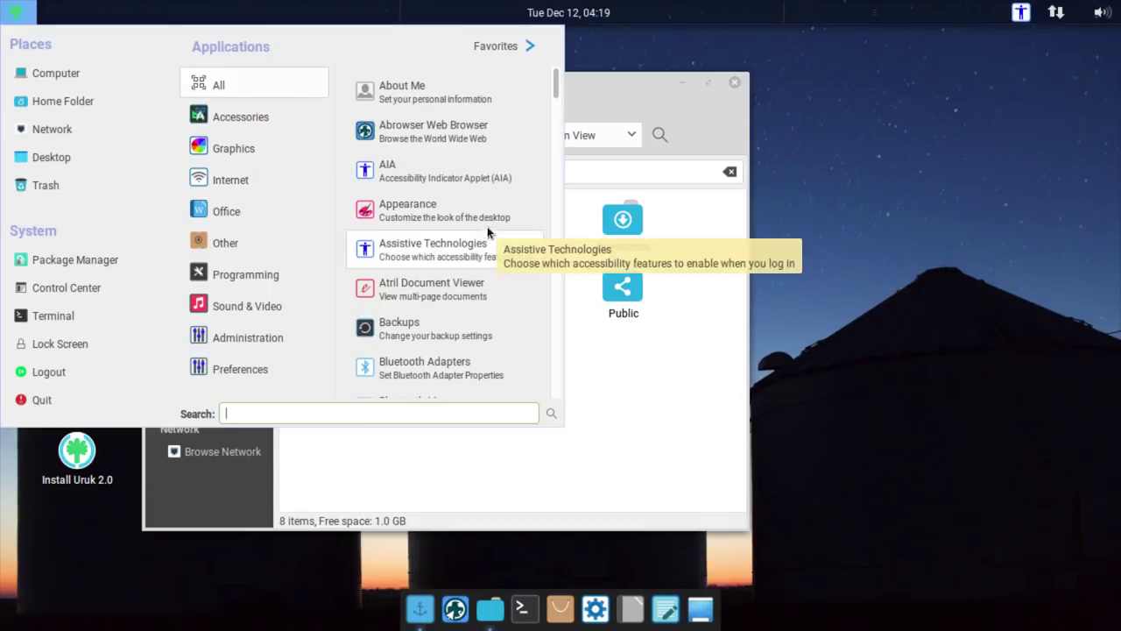
pyautogui.scroll(-3, 475, 182)
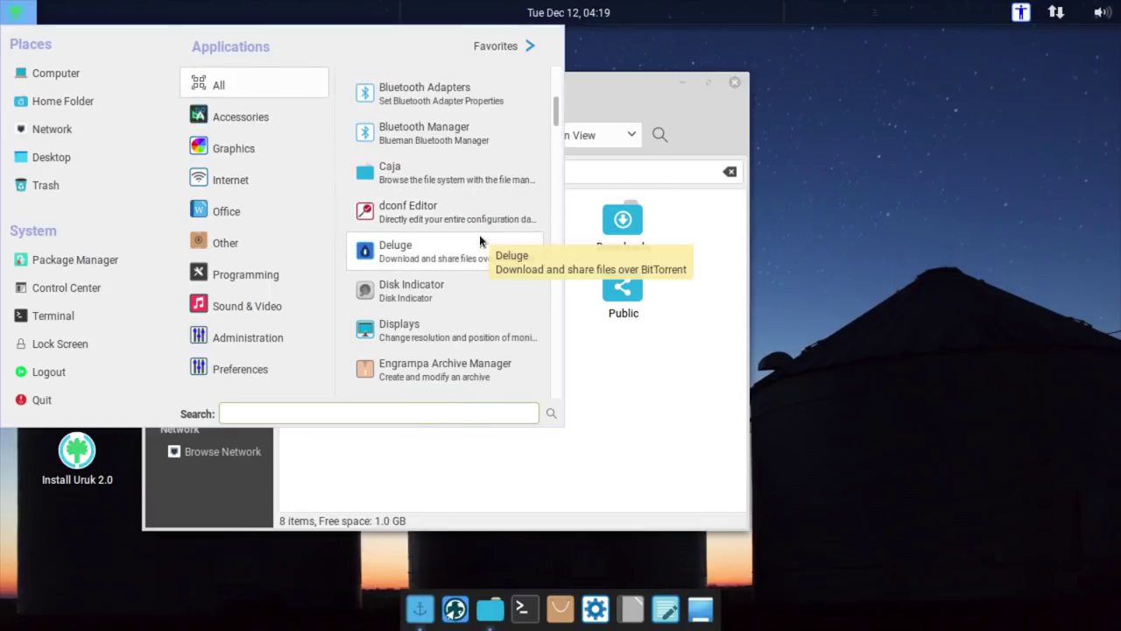
pyautogui.scroll(-4, 474, 226)
pyautogui.scroll(-6, 475, 226)
pyautogui.scroll(-3, 475, 230)
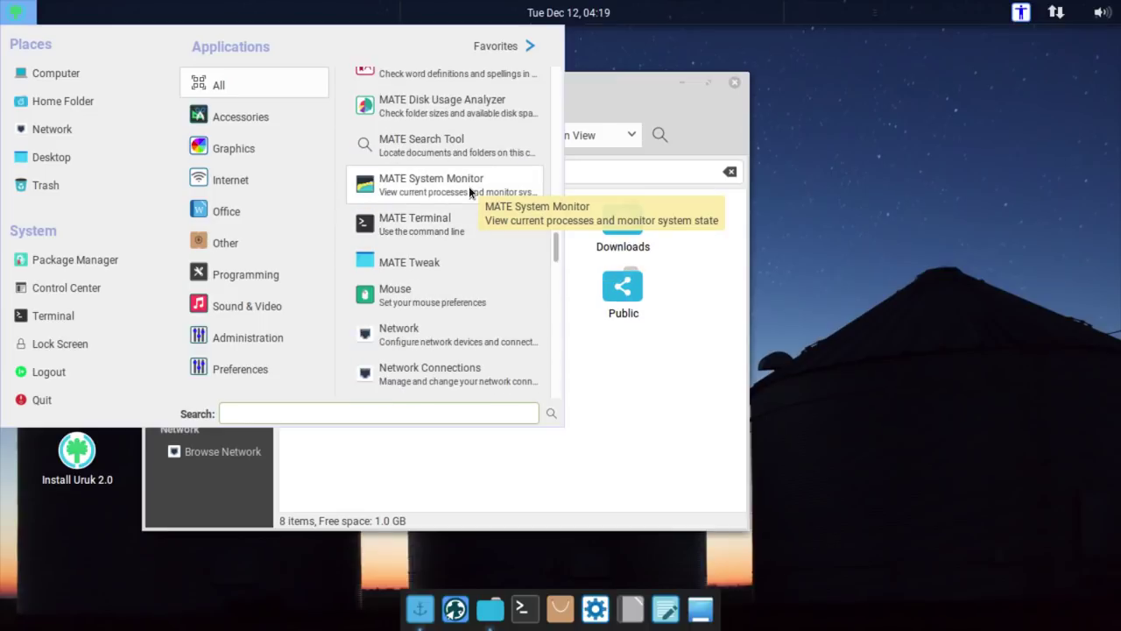
pyautogui.scroll(-5, 469, 192)
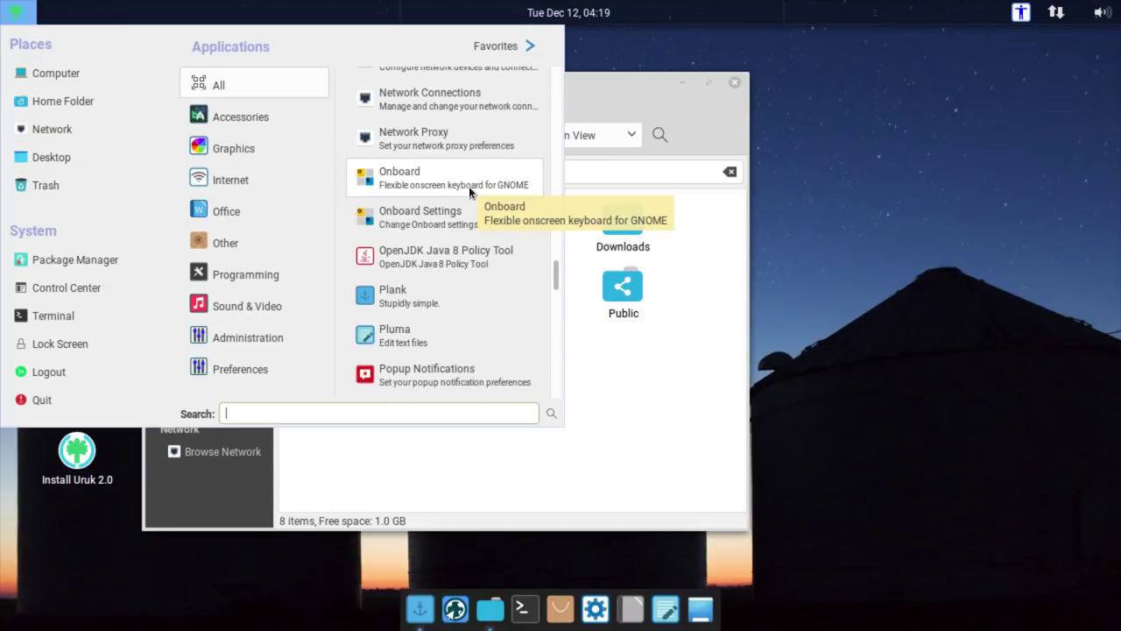
pyautogui.scroll(-3, 469, 192)
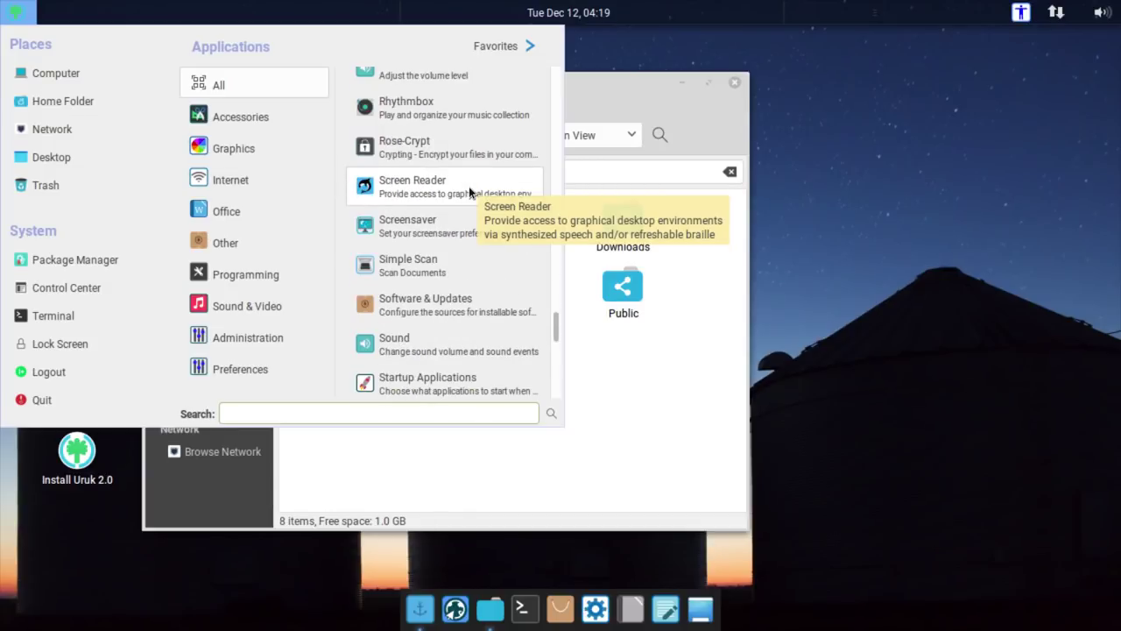
pyautogui.scroll(-3, 469, 188)
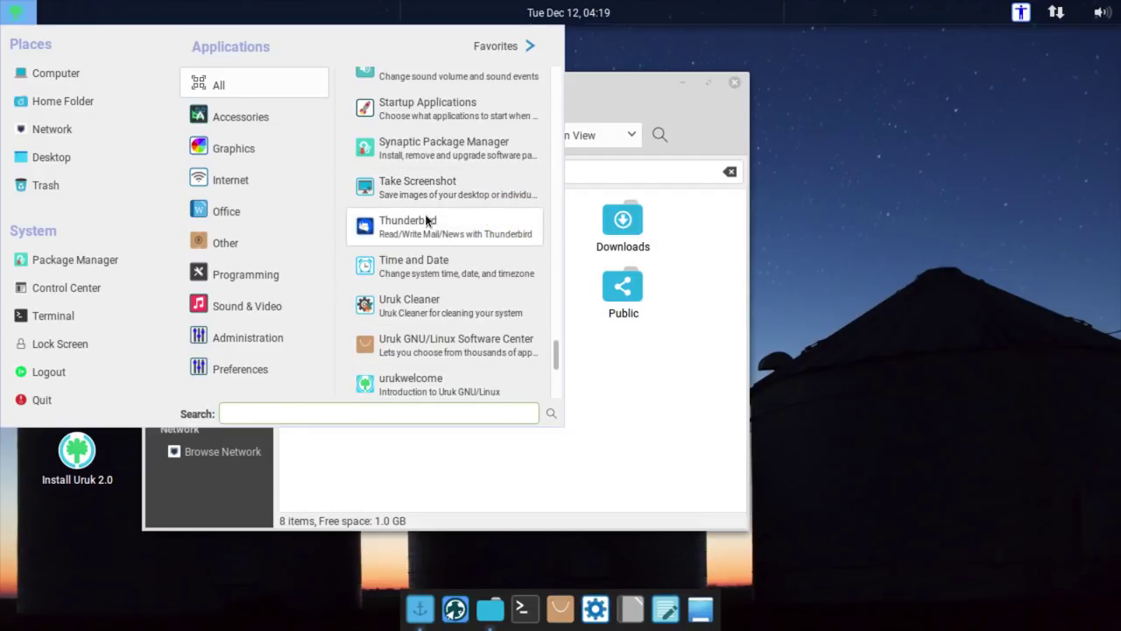
pyautogui.scroll(-5, 459, 182)
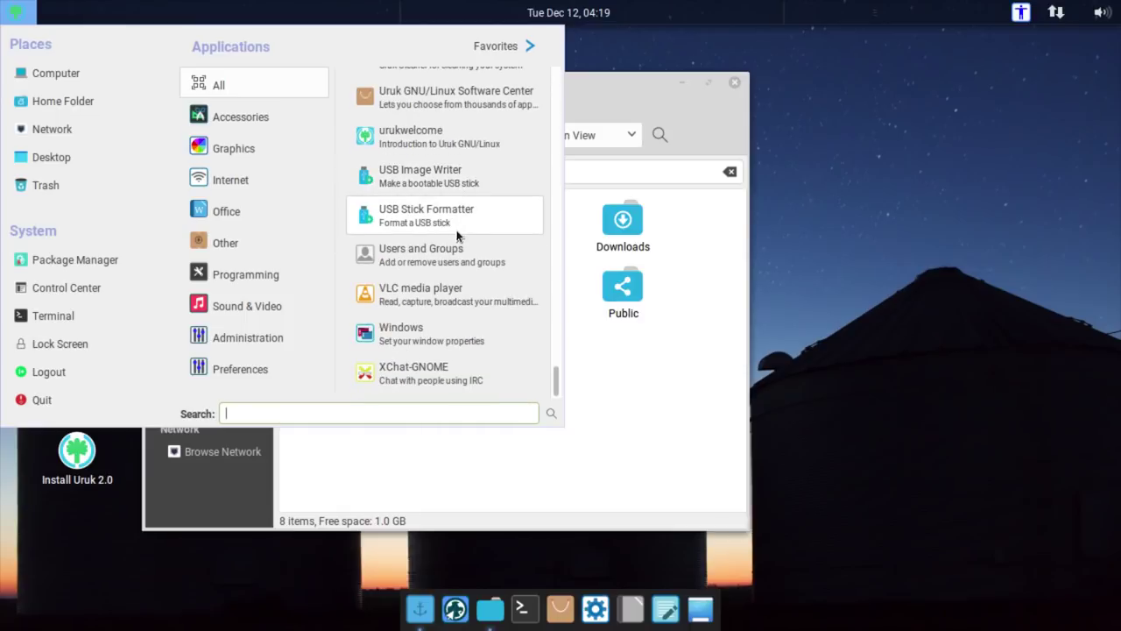
pyautogui.click(674, 101)
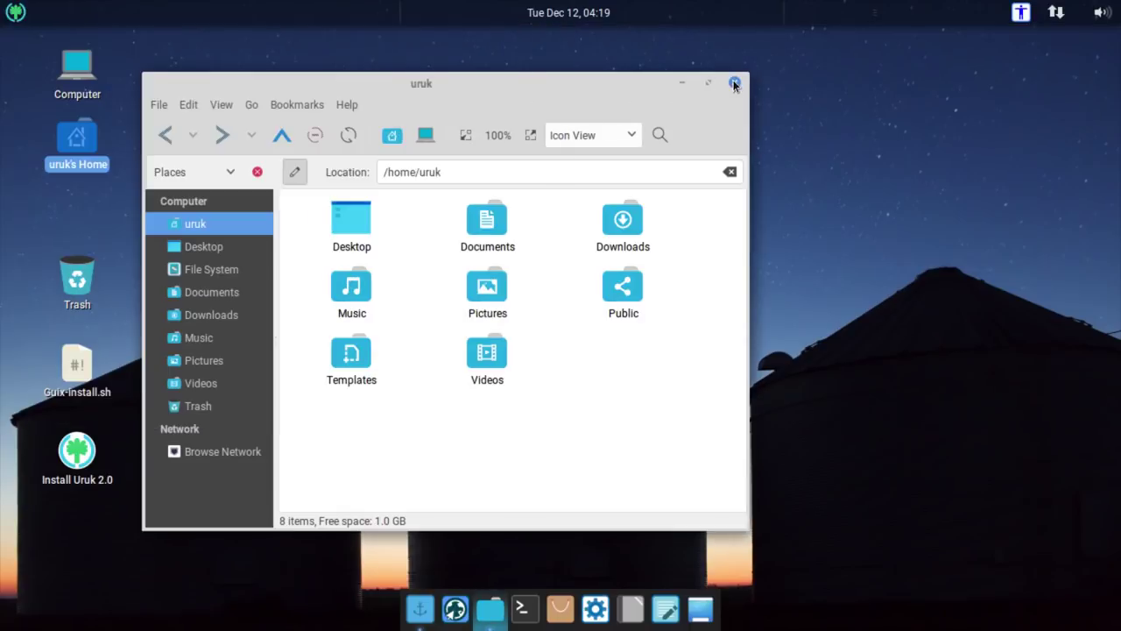
# Close the uruk home folder window and stop the screen reader
pyautogui.click(734, 82)
pyautogui.click(1021, 12)
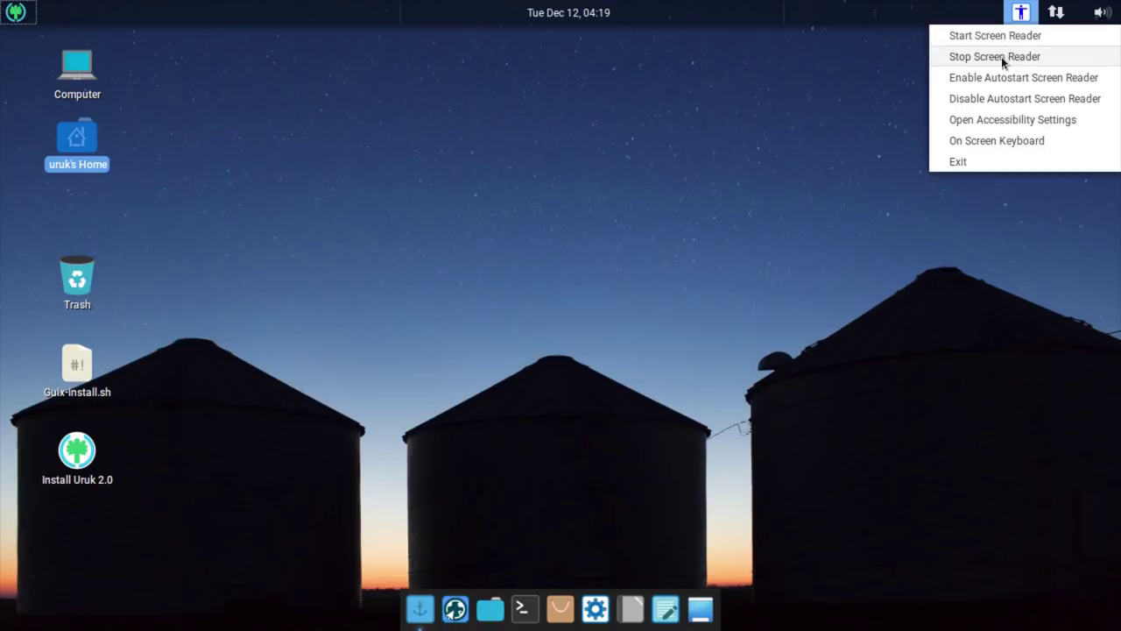
pyautogui.click(1002, 57)
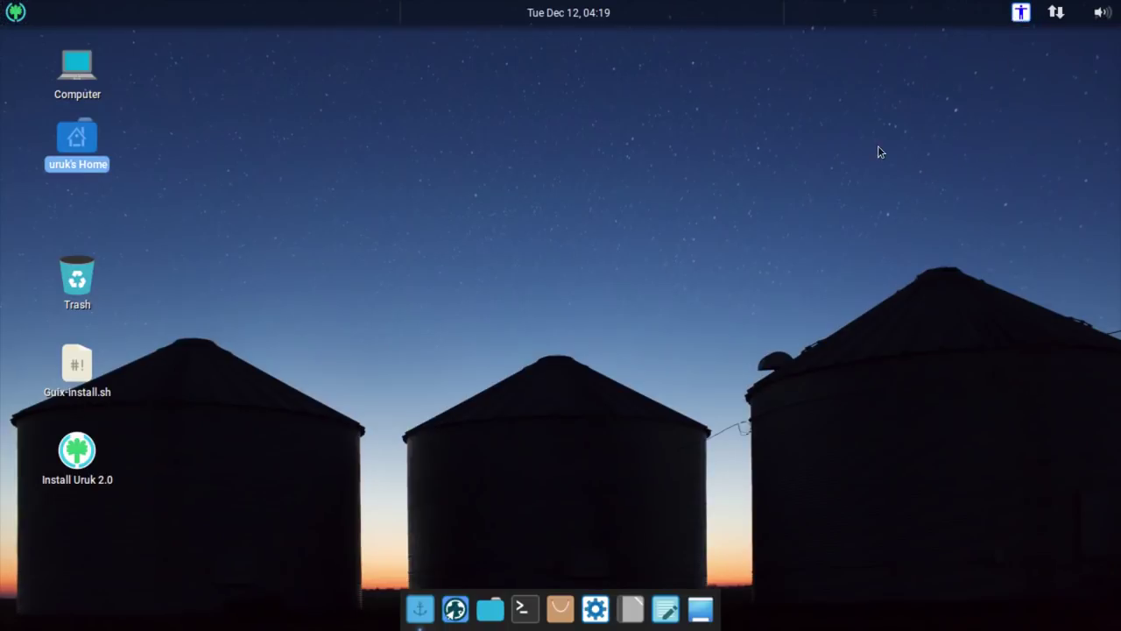
# Launch the terminal, the home folder, the Pluma text editor, Uruk Software Center, LibreOffice and Abrowser
pyautogui.click(526, 608)
pyautogui.click(490, 608)
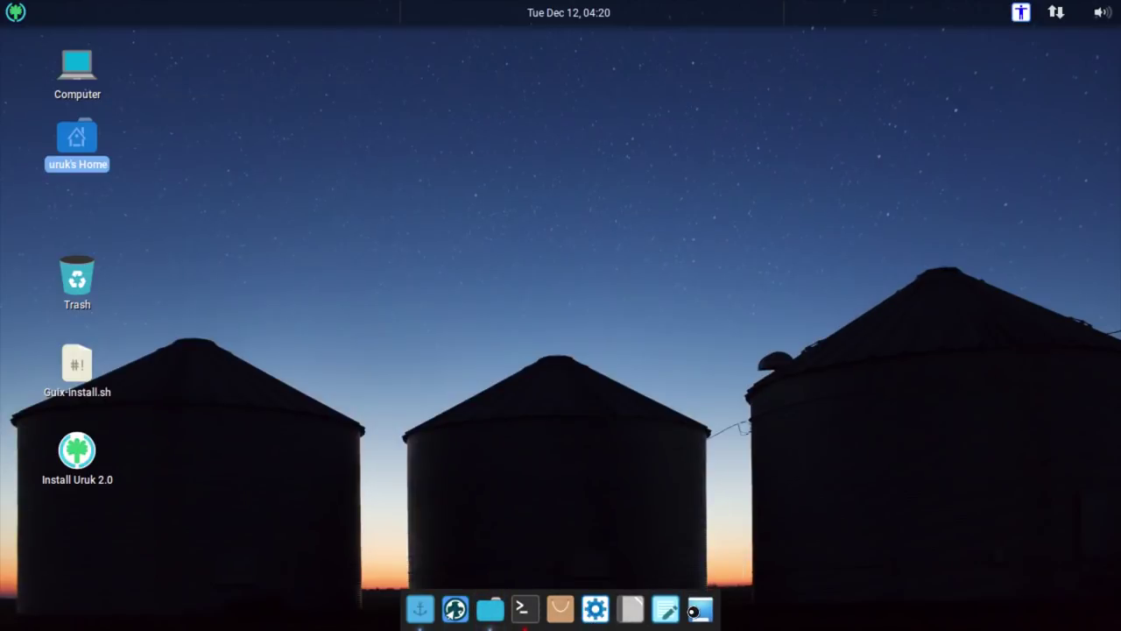
pyautogui.click(666, 608)
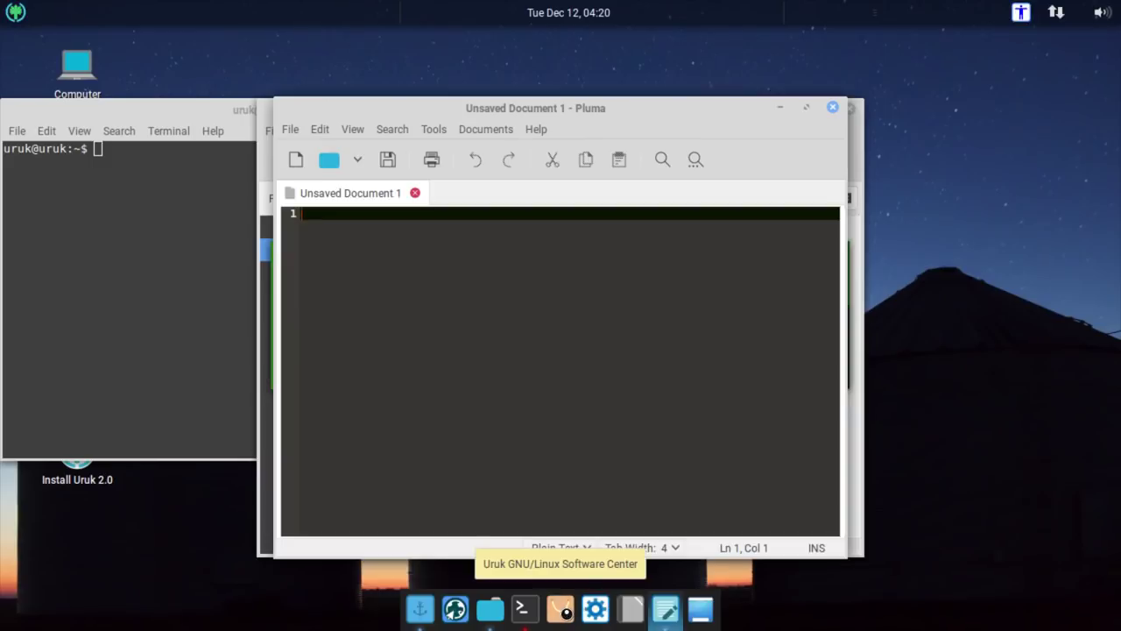
pyautogui.click(564, 610)
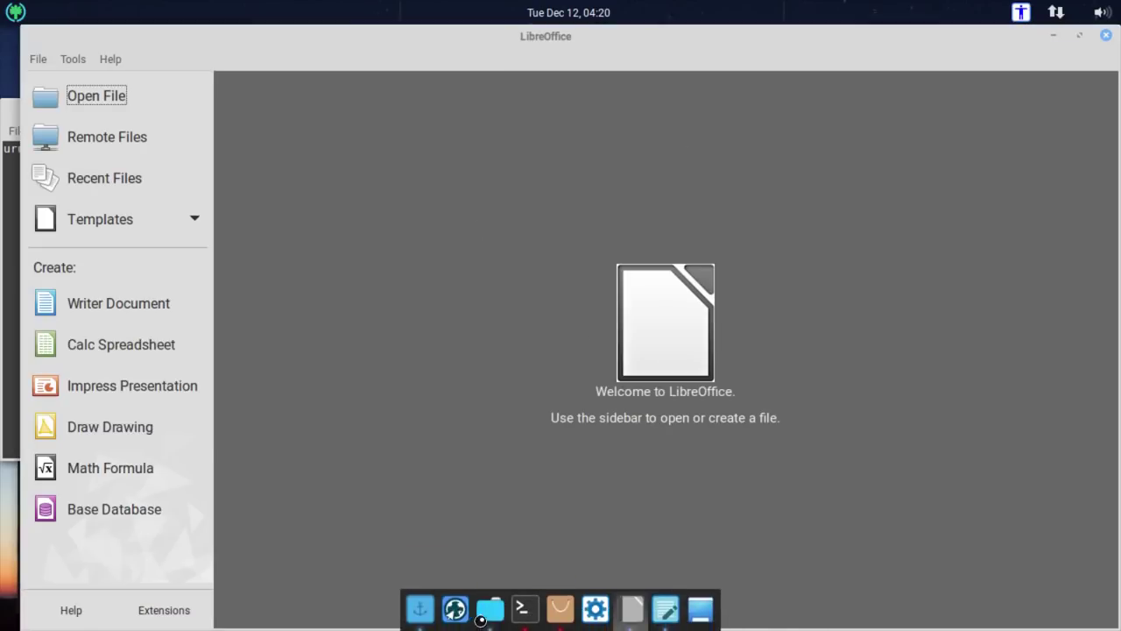
pyautogui.click(457, 611)
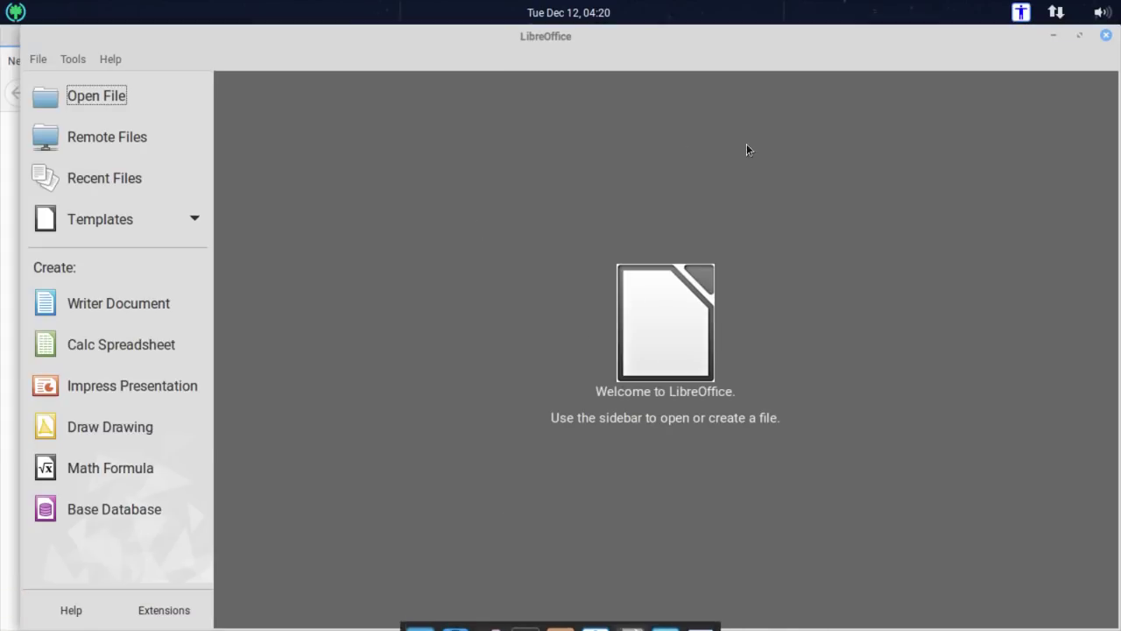
# Close LibreOffice and look through Abrowser's main menu, bookmarks sidebar, Library menu and uBlock Origin popup
pyautogui.click(1104, 36)
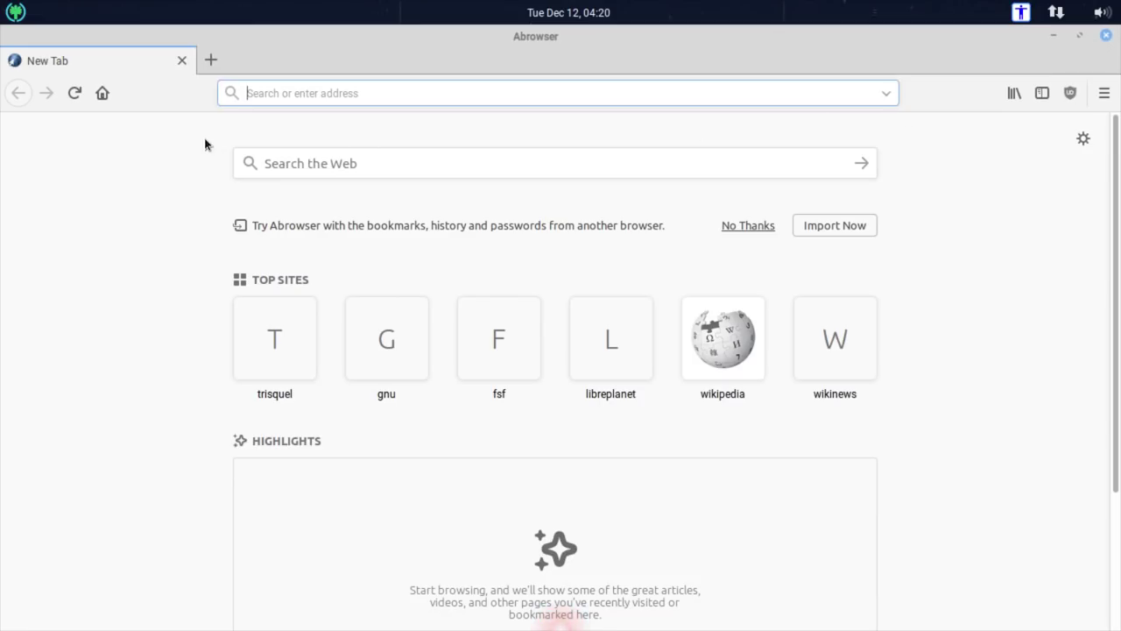
pyautogui.click(1104, 95)
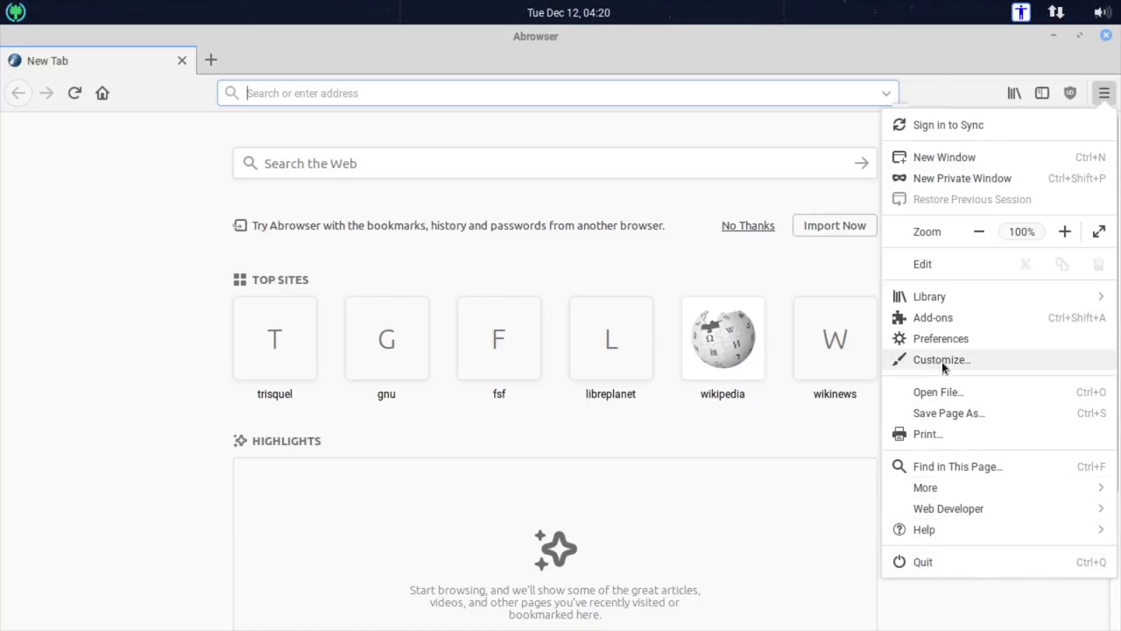
pyautogui.click(1044, 96)
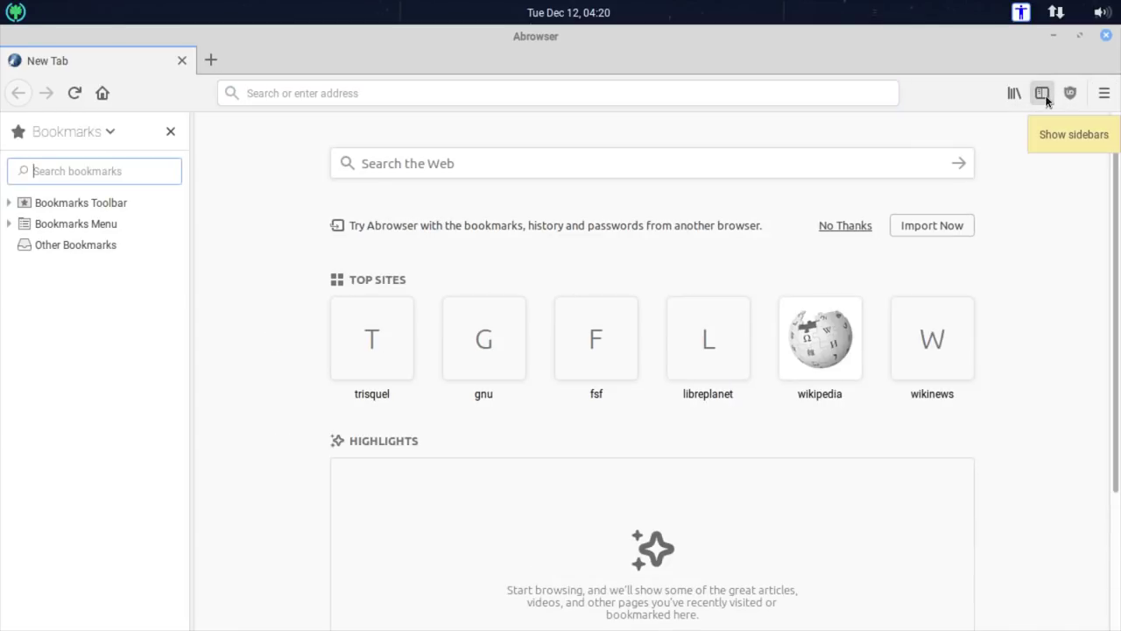
pyautogui.click(1043, 97)
pyautogui.click(1020, 98)
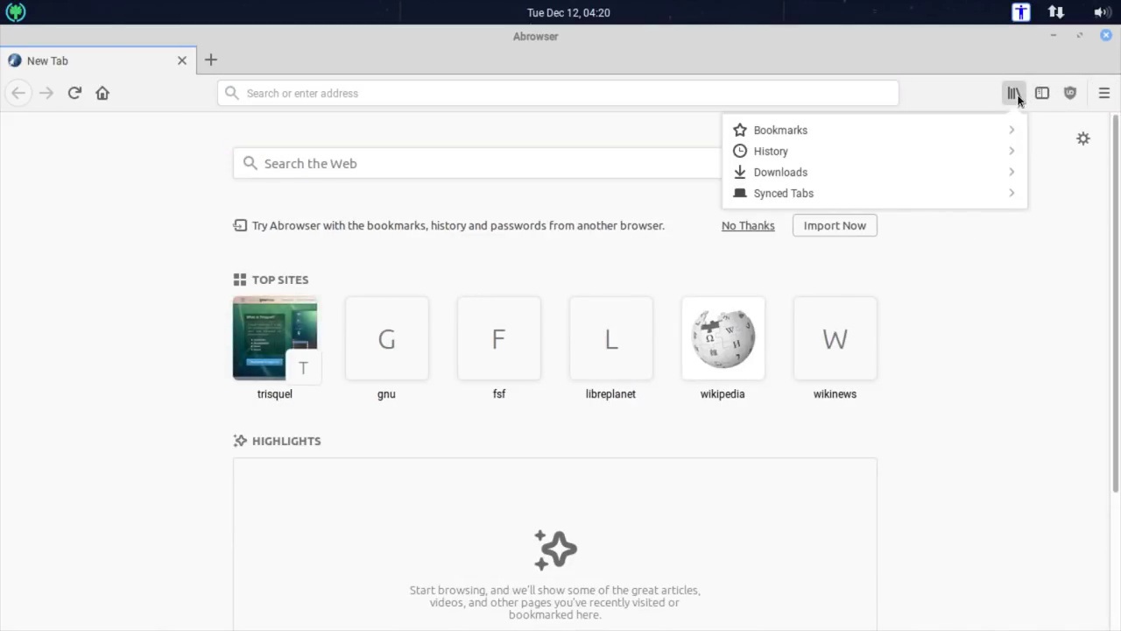
pyautogui.click(1017, 98)
pyautogui.click(1067, 95)
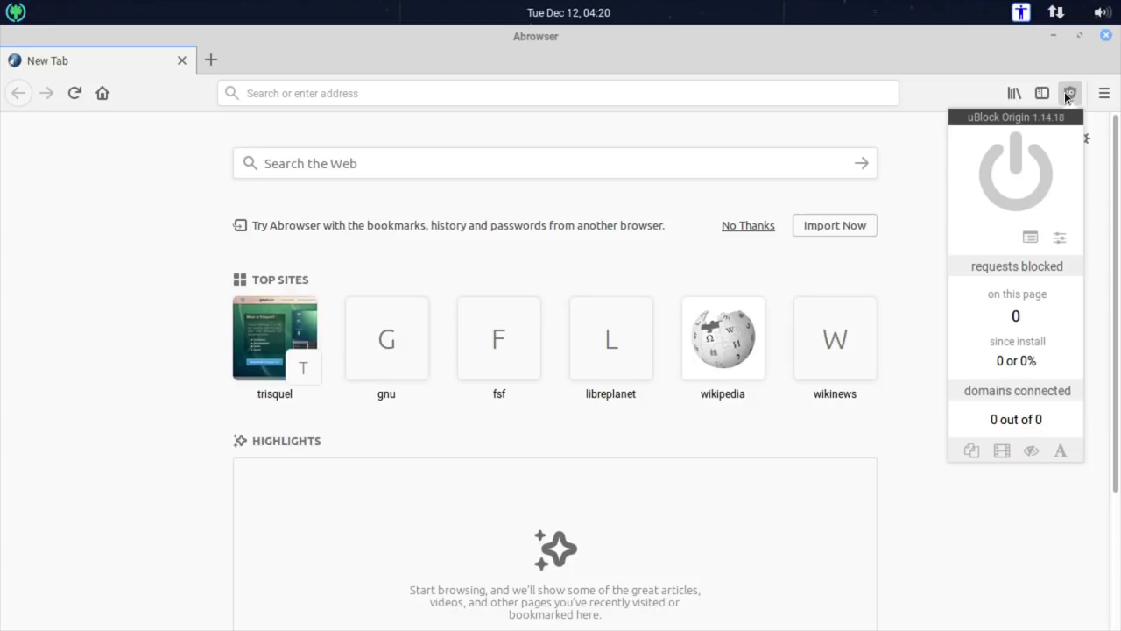
pyautogui.click(1068, 95)
# View the About Abrowser version information, and close both that dialog and the browser
pyautogui.click(1103, 95)
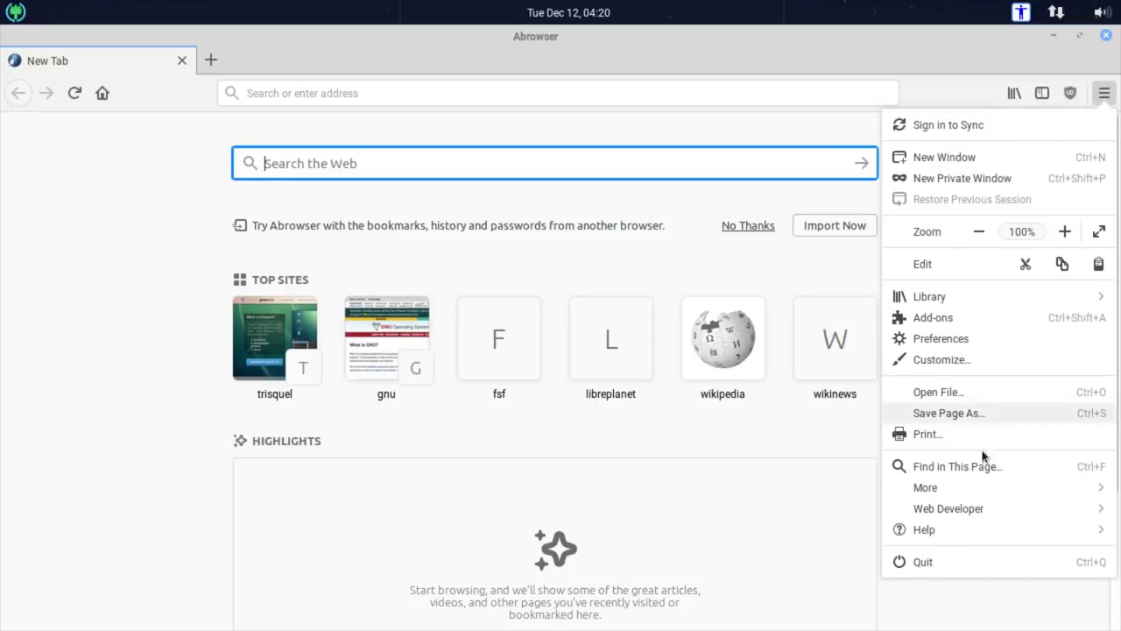
pyautogui.click(955, 531)
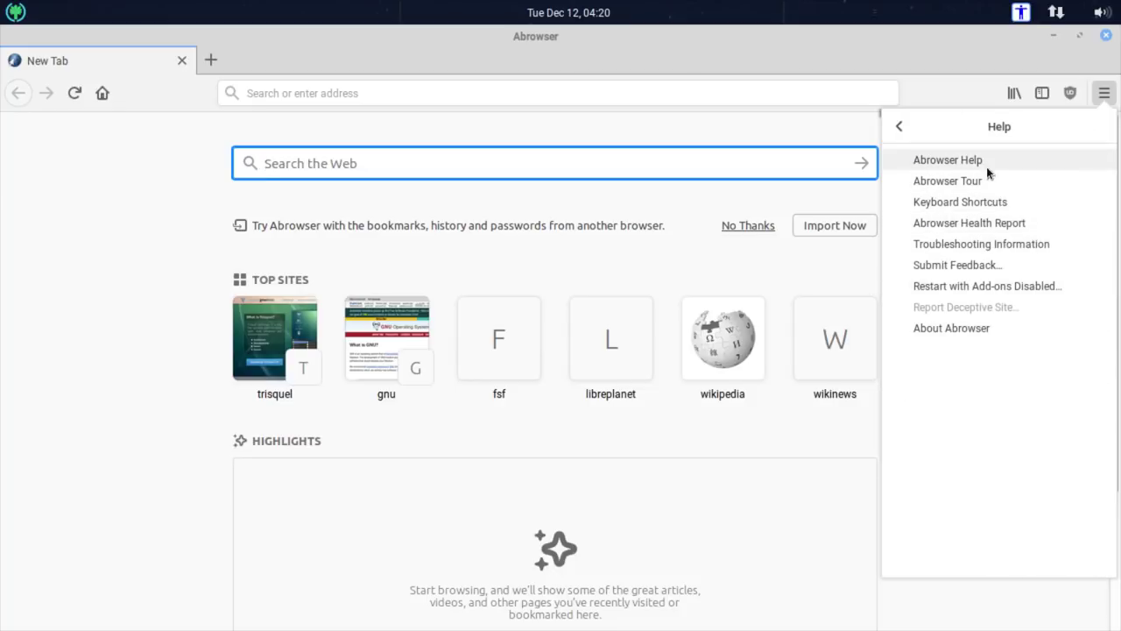
pyautogui.click(975, 330)
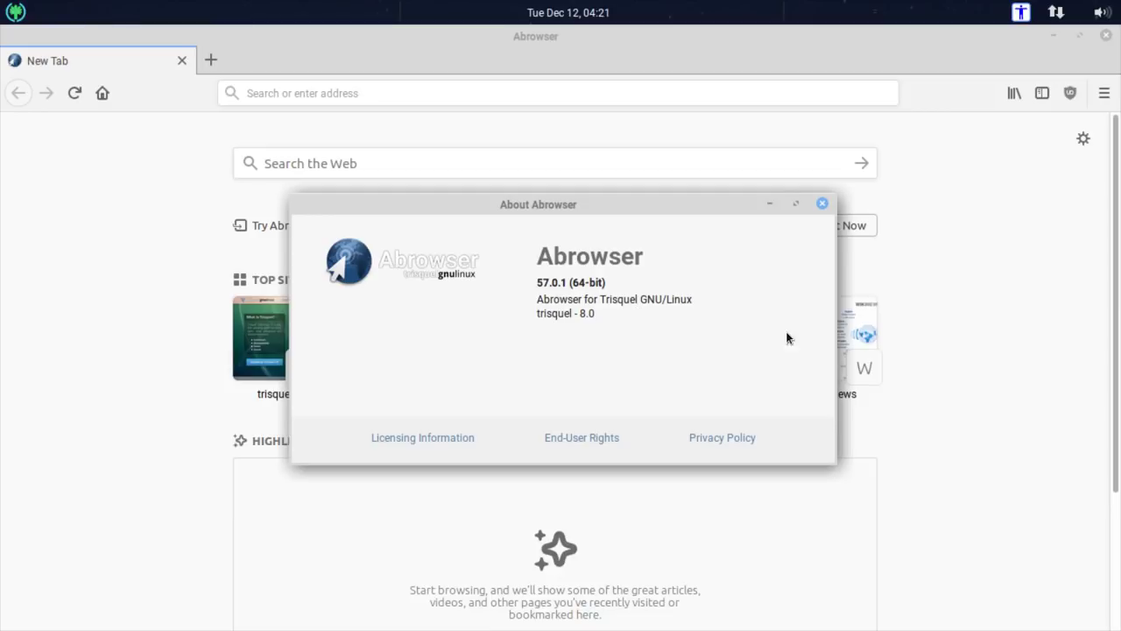
pyautogui.click(821, 204)
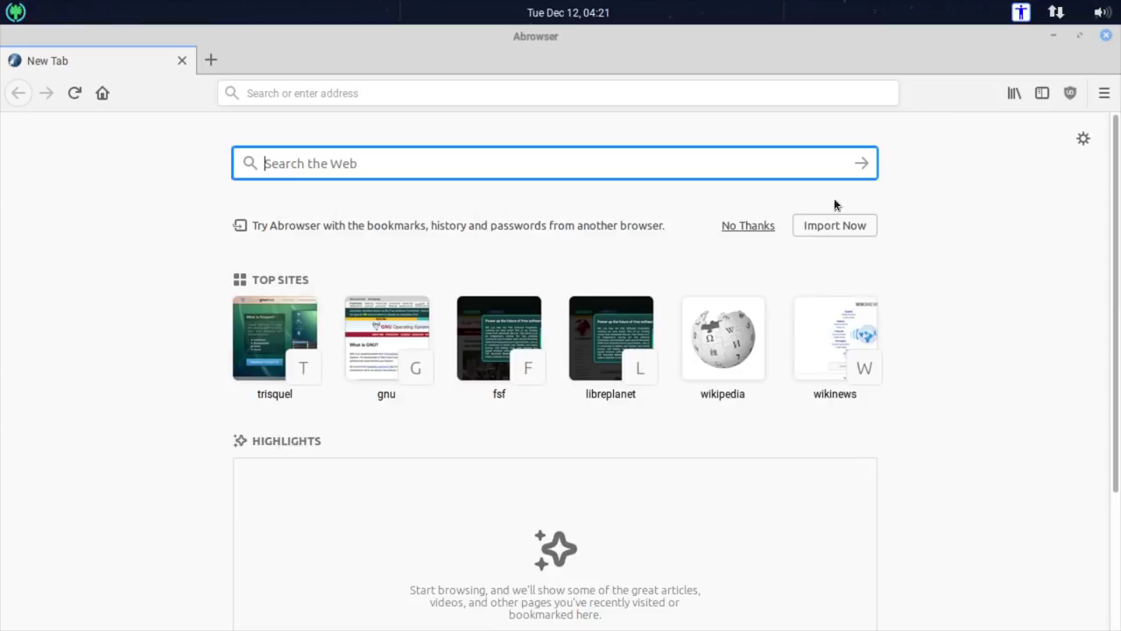
pyautogui.click(1105, 36)
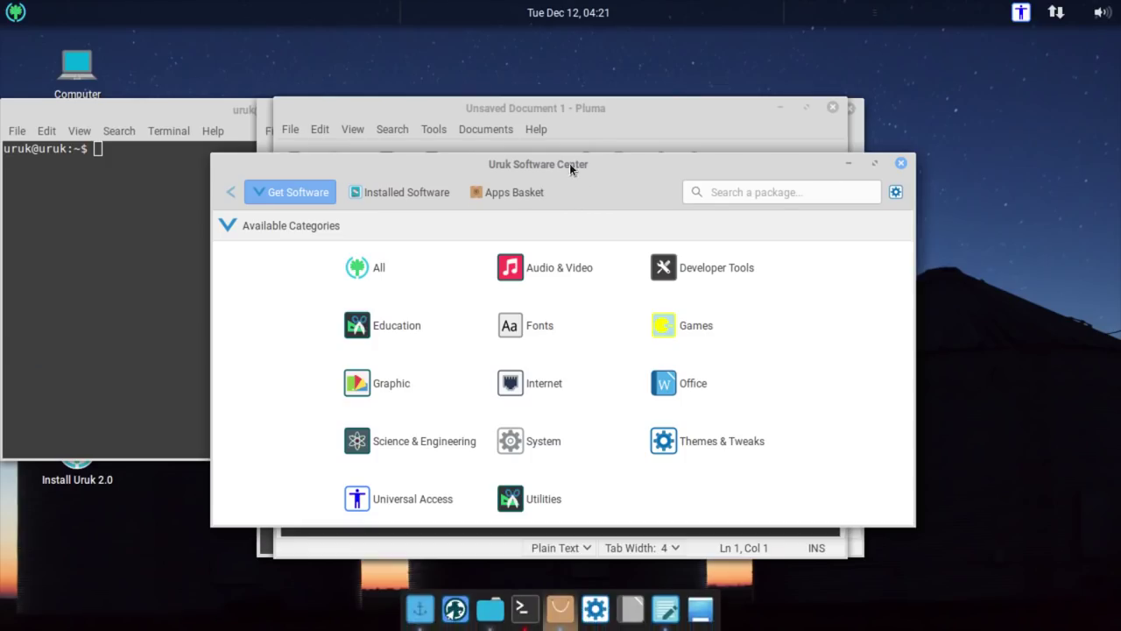
# Inspect the Uruk Software Center categories, and close it along with Pluma, the home folder and the terminal
pyautogui.moveTo(571, 164); pyautogui.dragTo(571, 83)
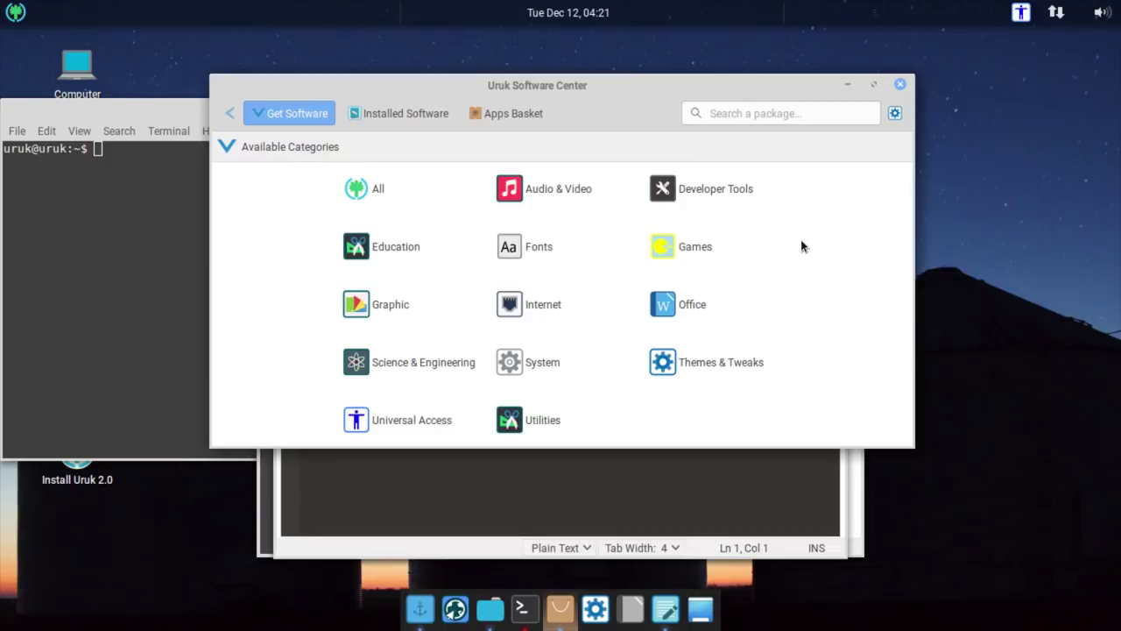
pyautogui.click(899, 84)
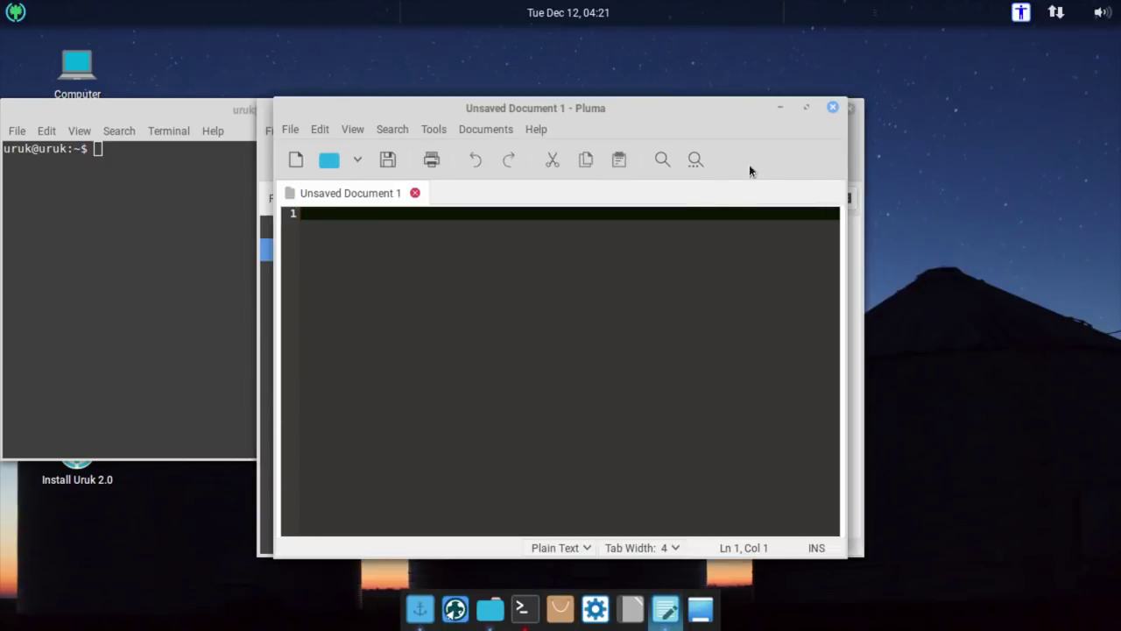
pyautogui.click(832, 107)
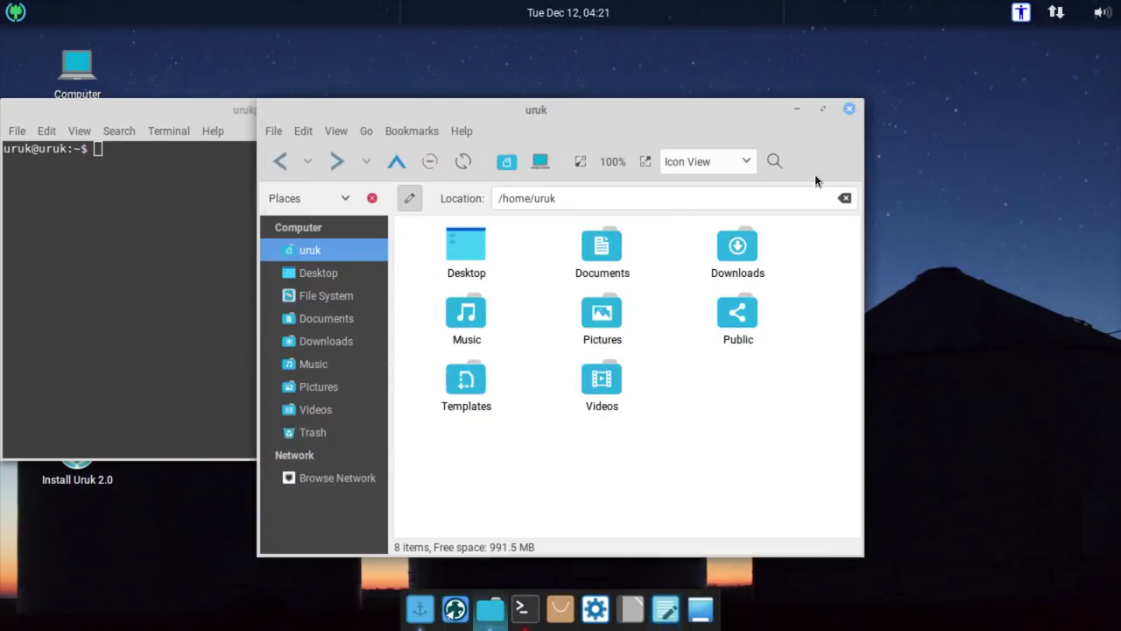
pyautogui.click(846, 110)
pyautogui.click(563, 107)
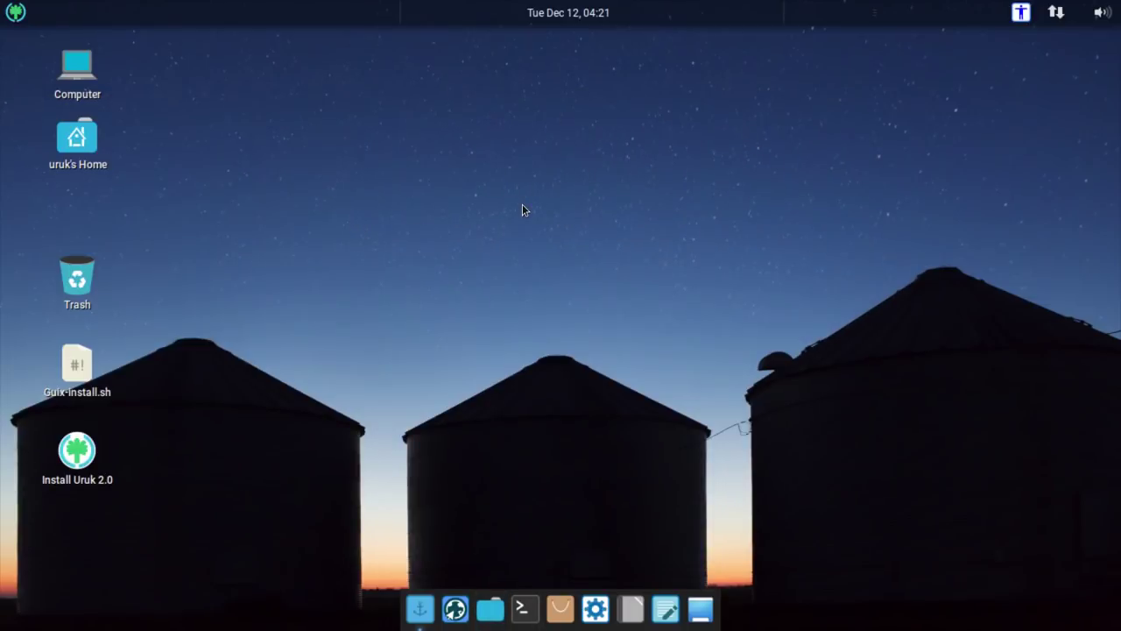
# Look at the options of the accessibility and network indicators
pyautogui.click(1021, 14)
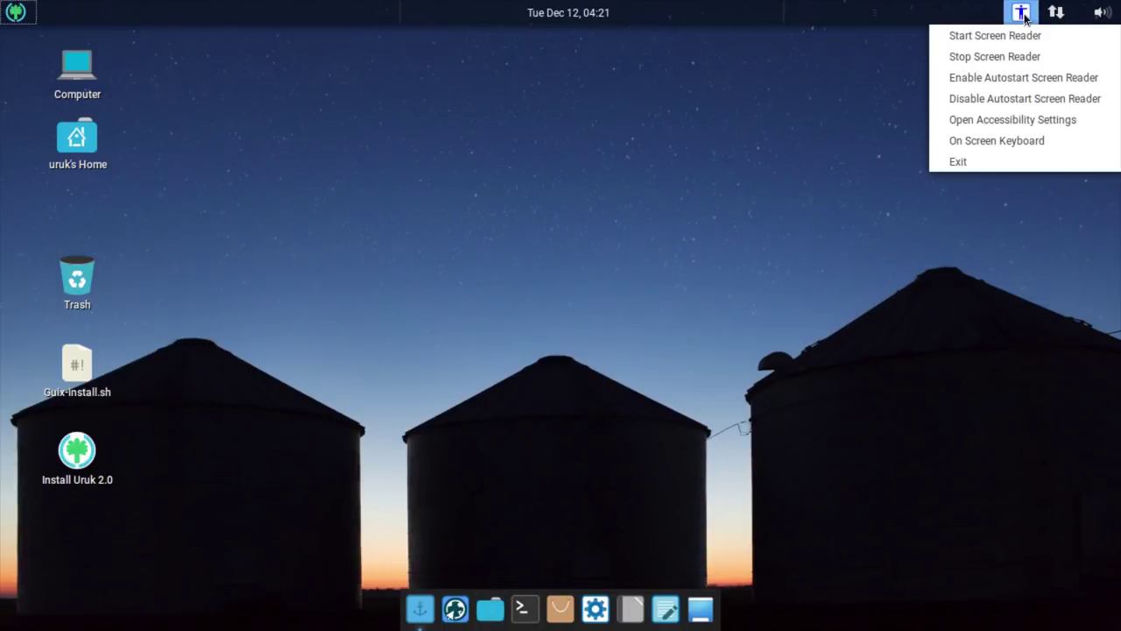
pyautogui.click(1025, 17)
pyautogui.click(1024, 16)
pyautogui.click(1026, 17)
pyautogui.click(1026, 17)
pyautogui.click(1029, 17)
pyautogui.click(1054, 16)
pyautogui.click(1056, 16)
# View the Sound Preferences from the volume indicator's Sound Settings and close them without changes
pyautogui.click(1098, 15)
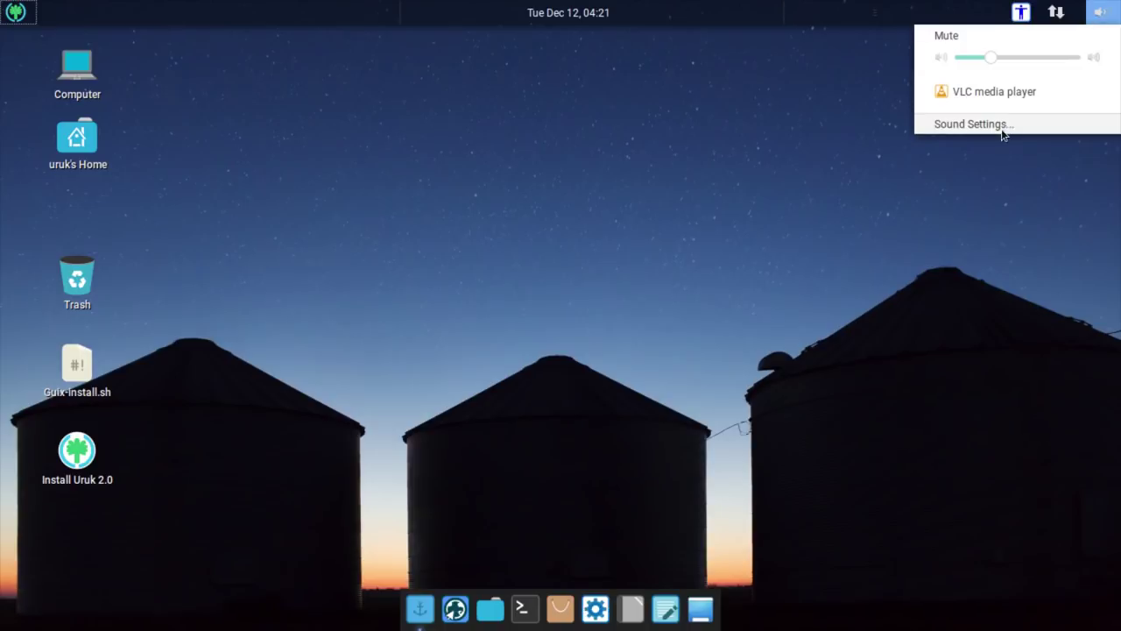
pyautogui.click(973, 124)
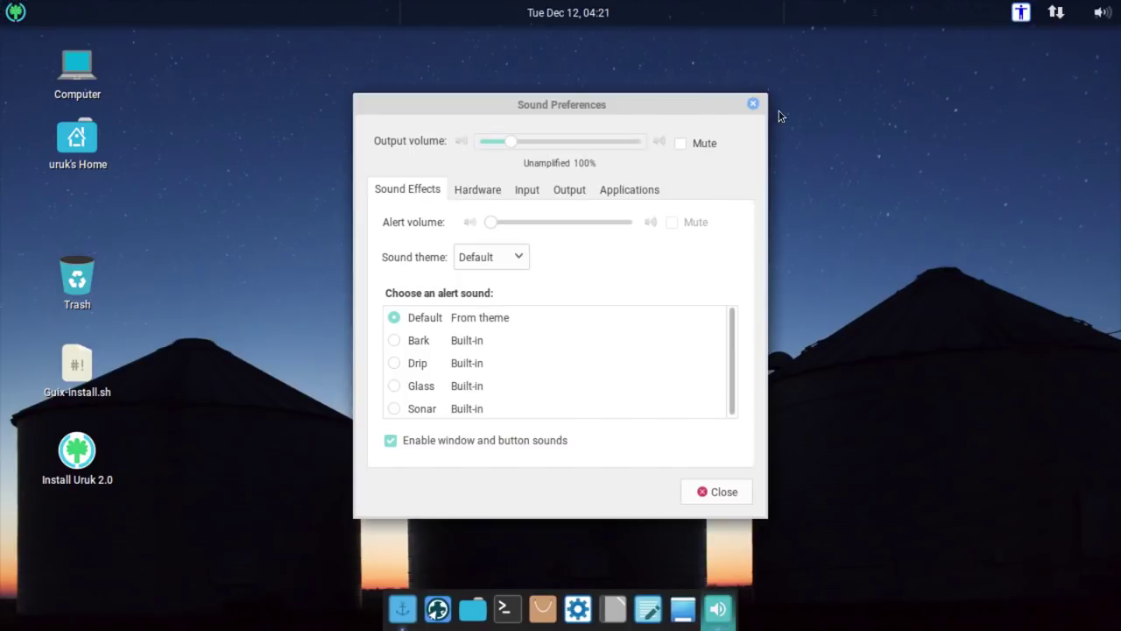
pyautogui.click(753, 105)
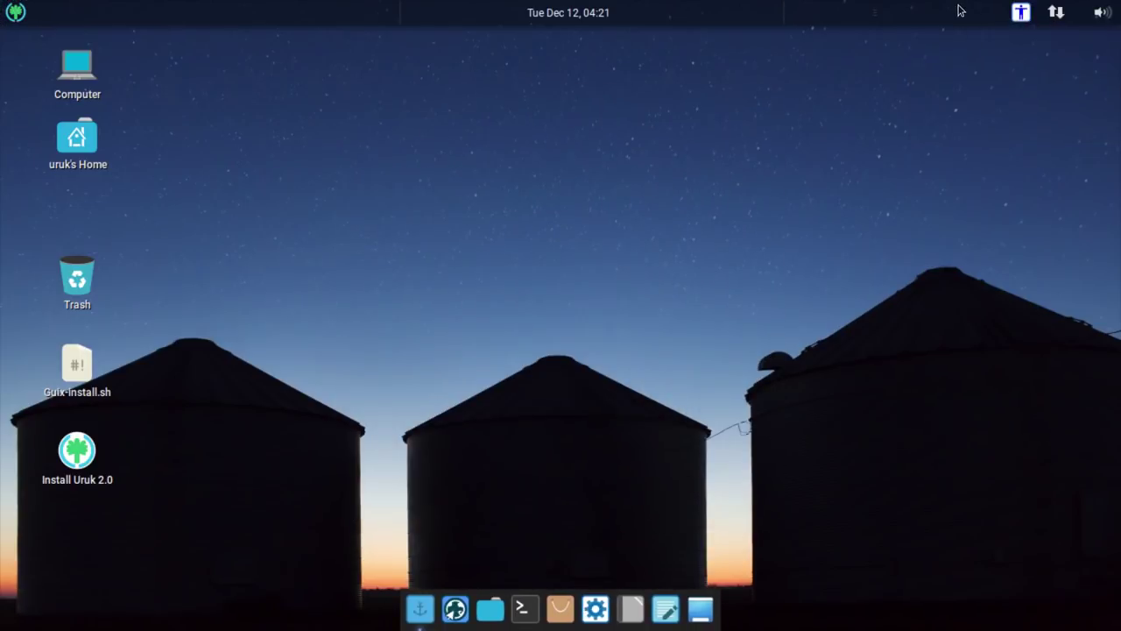
# View the clock's month calendar and briefly check the application menu, leaving both closed
pyautogui.click(563, 21)
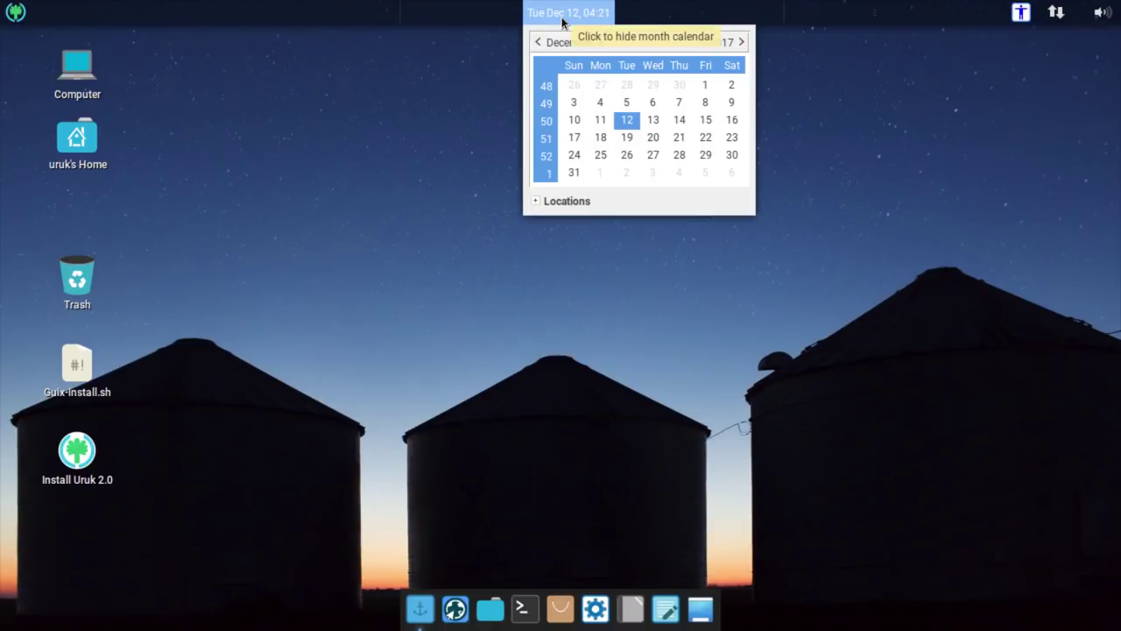
pyautogui.click(562, 21)
pyautogui.click(563, 21)
pyautogui.click(562, 21)
pyautogui.click(562, 21)
pyautogui.click(561, 21)
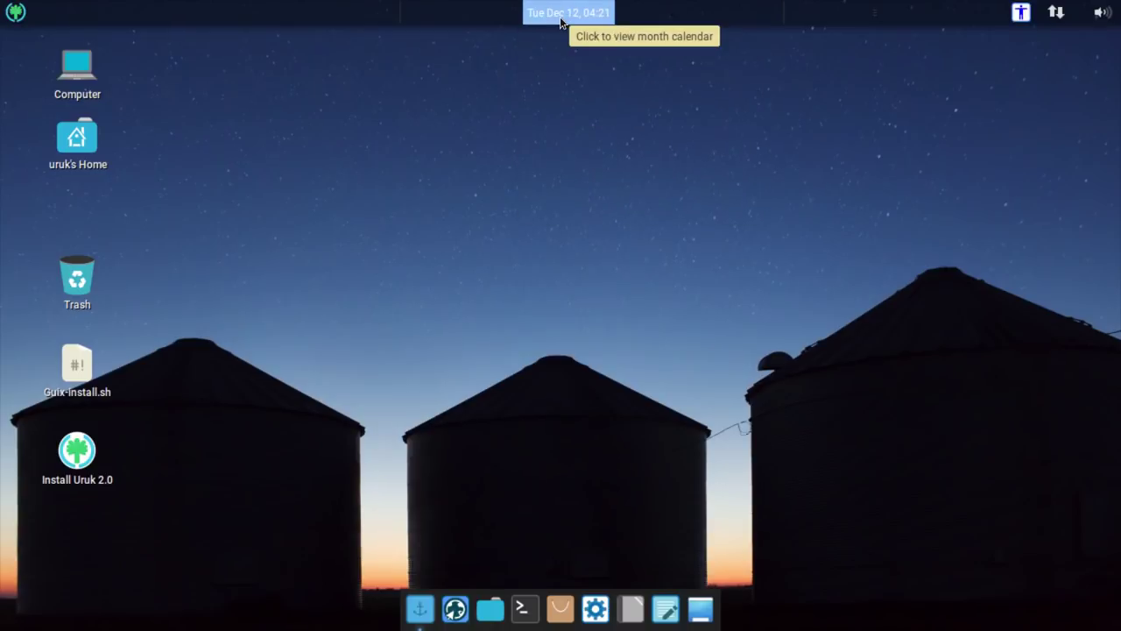
pyautogui.click(531, 11)
pyautogui.click(556, 11)
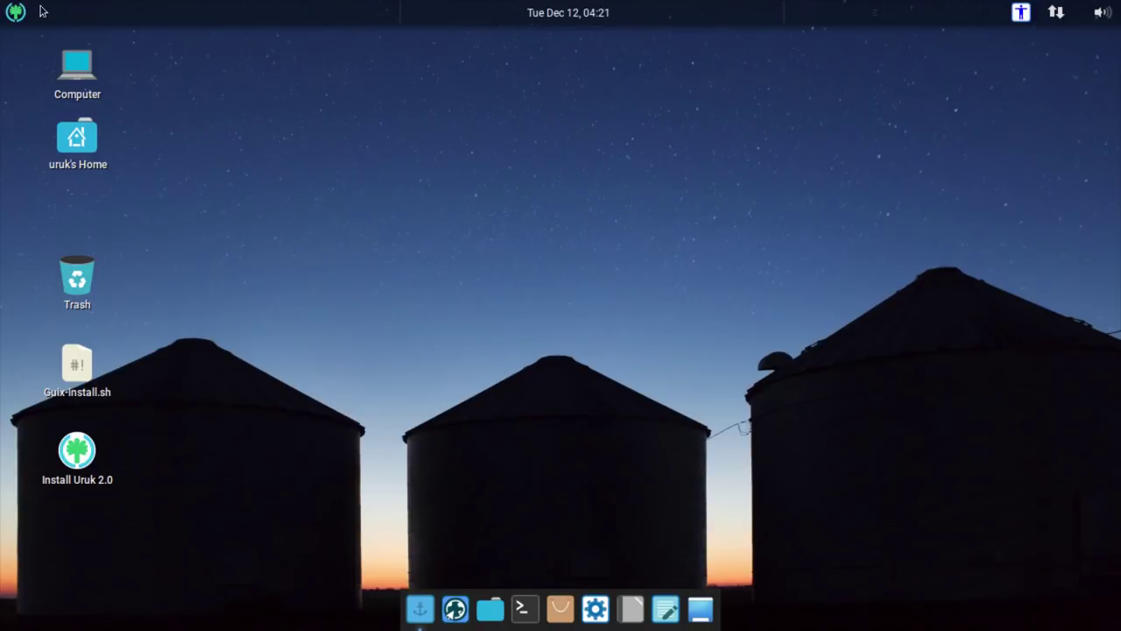
pyautogui.click(16, 12)
pyautogui.click(17, 11)
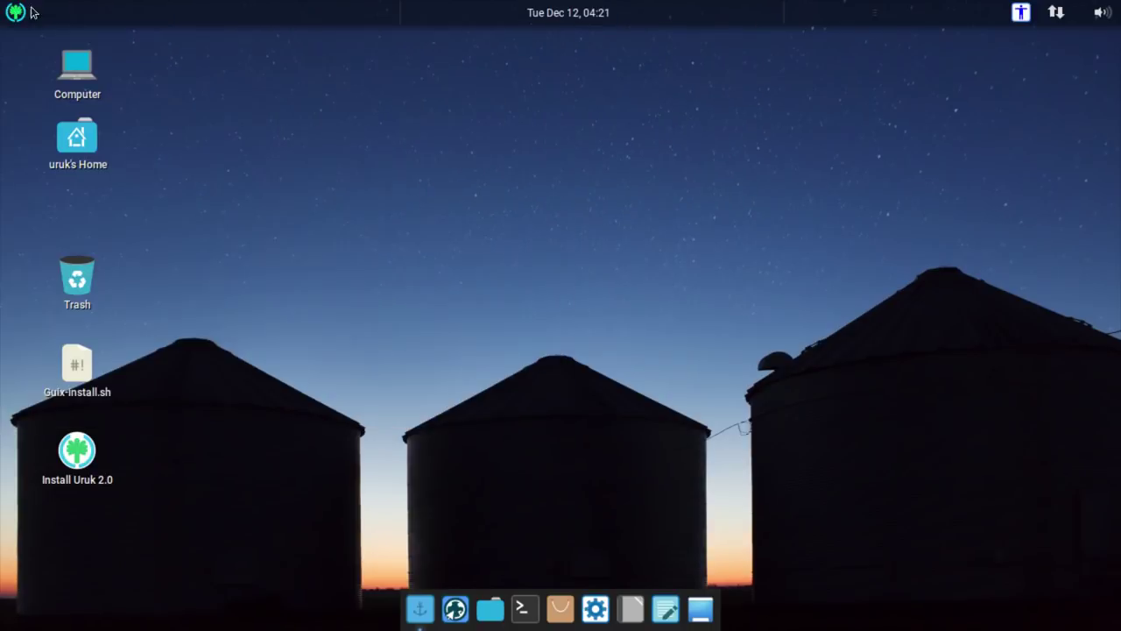
pyautogui.click(551, 23)
pyautogui.click(550, 22)
# Examine the Accessories, Graphics and Internet application categories, and leave the application menu
pyautogui.click(5, 16)
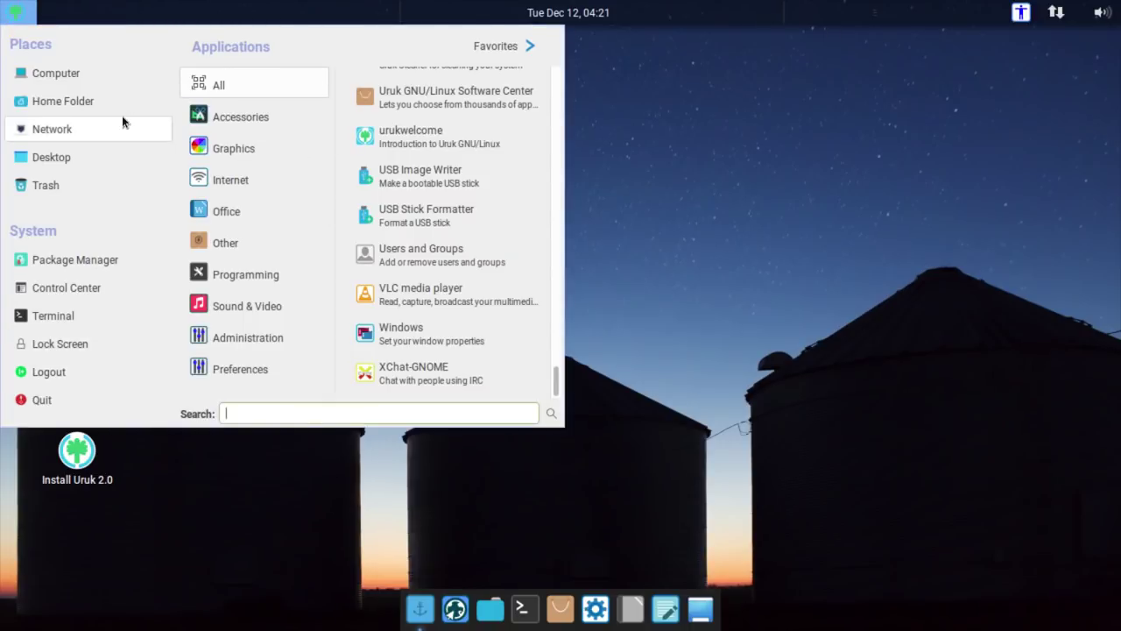
pyautogui.click(288, 118)
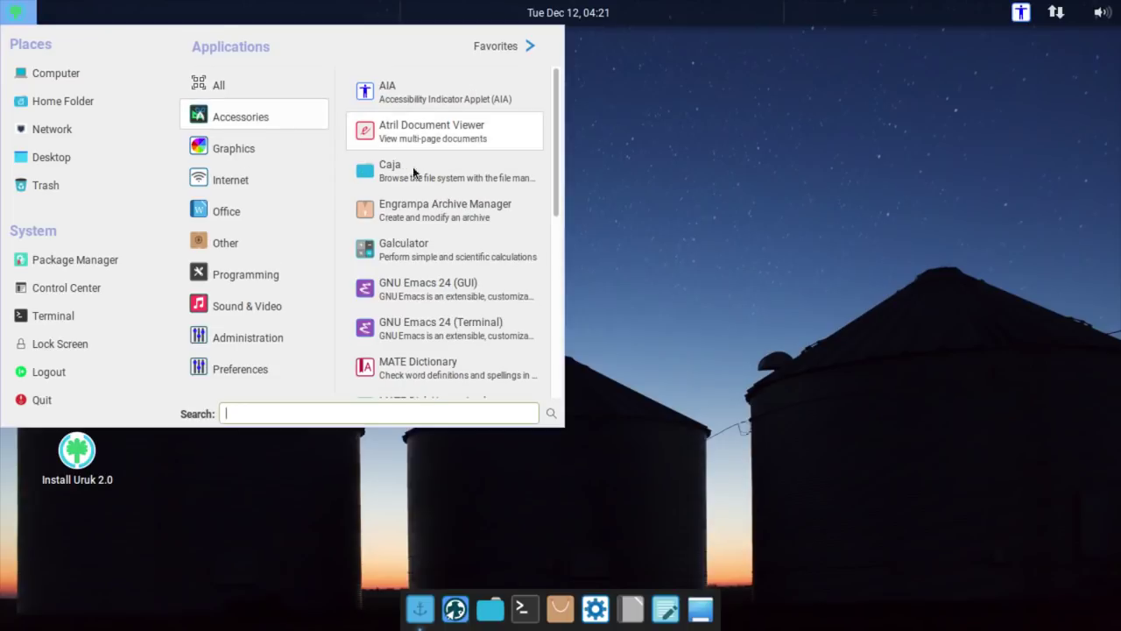
pyautogui.scroll(-4, 454, 211)
pyautogui.scroll(4, 459, 215)
pyautogui.click(275, 162)
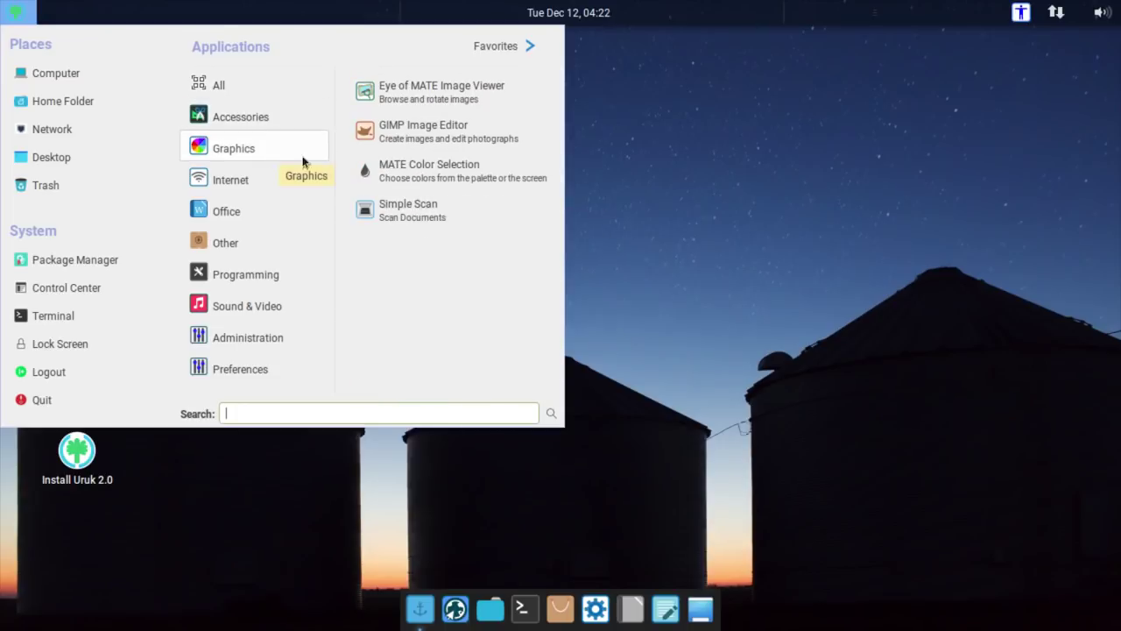
pyautogui.click(272, 178)
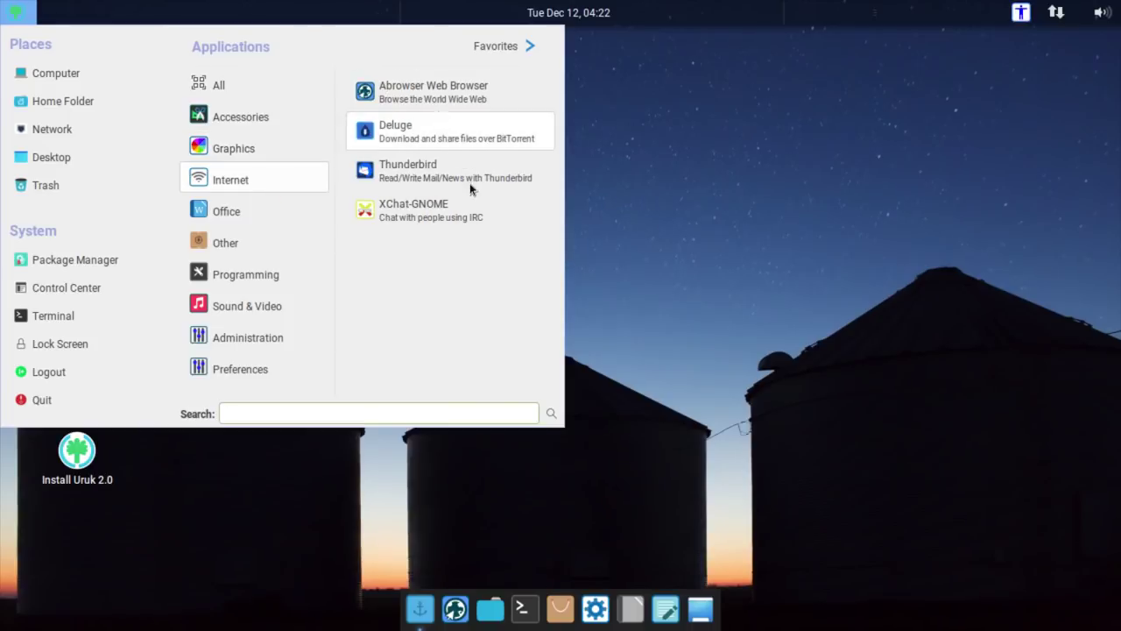
pyautogui.click(655, 188)
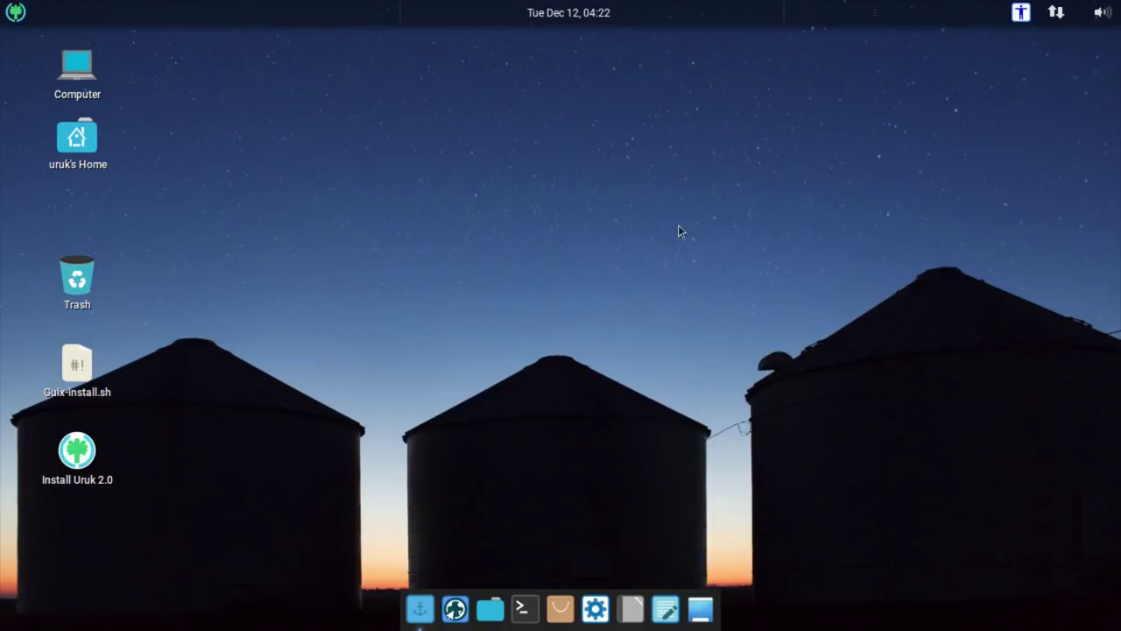